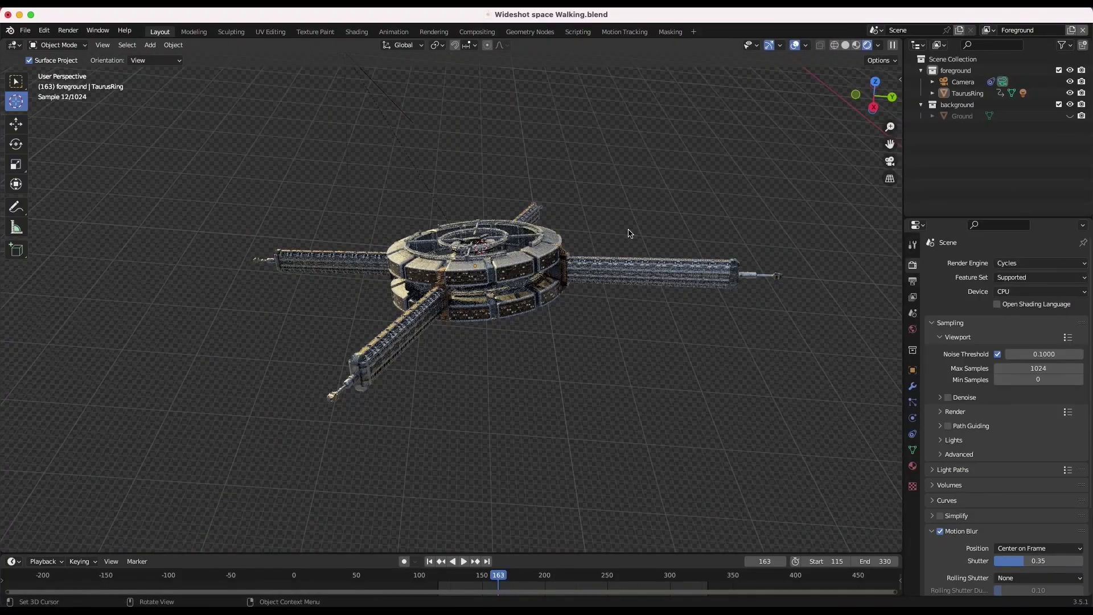
{"action": "left_click_drag", "start_coordinate": [630, 234], "coordinate": [777, 471]}
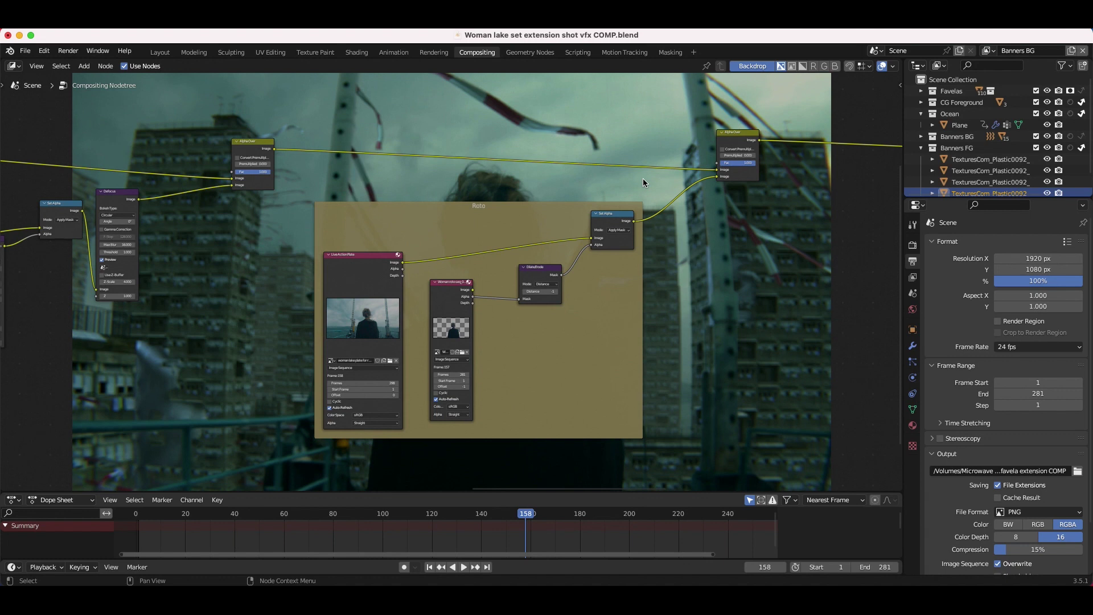
Examine the compositing node tree around the Roto frame and the nodes that merge the woman into the set extension
{"action": "scroll", "coordinate": [645, 182], "scroll_direction": "up", "scroll_amount": 10}
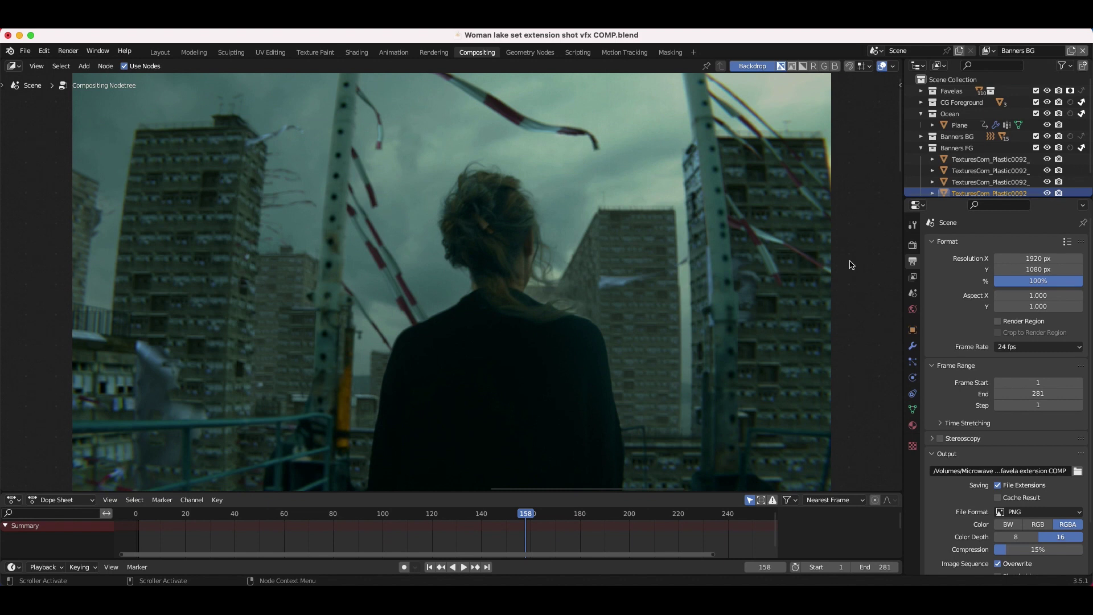
{"action": "scroll", "coordinate": [562, 303], "scroll_direction": "down", "scroll_amount": 5}
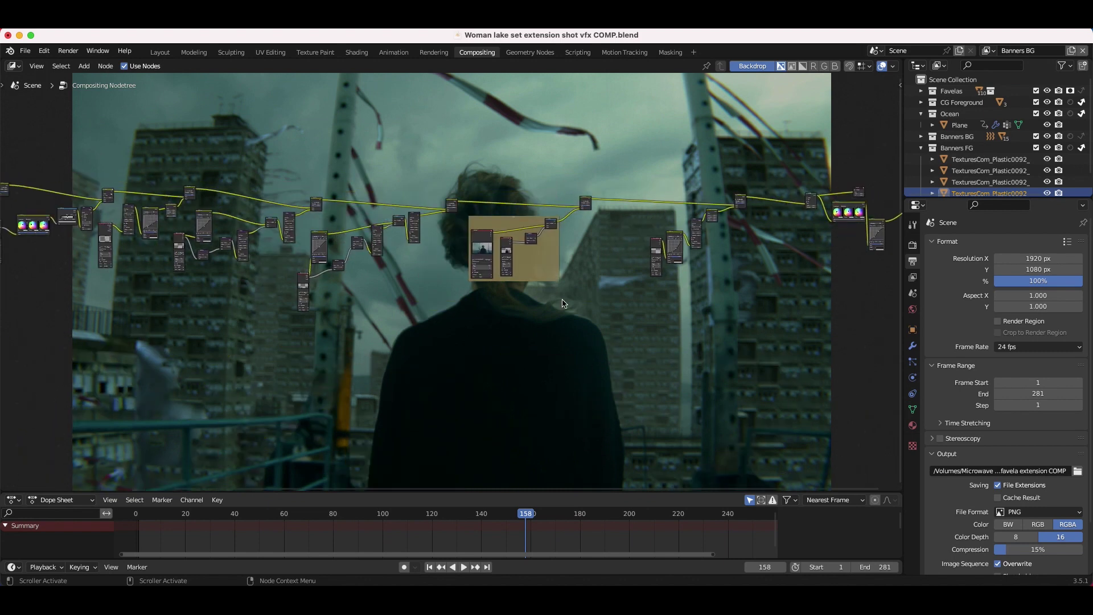
{"action": "scroll", "coordinate": [563, 303], "scroll_direction": "up", "scroll_amount": 4}
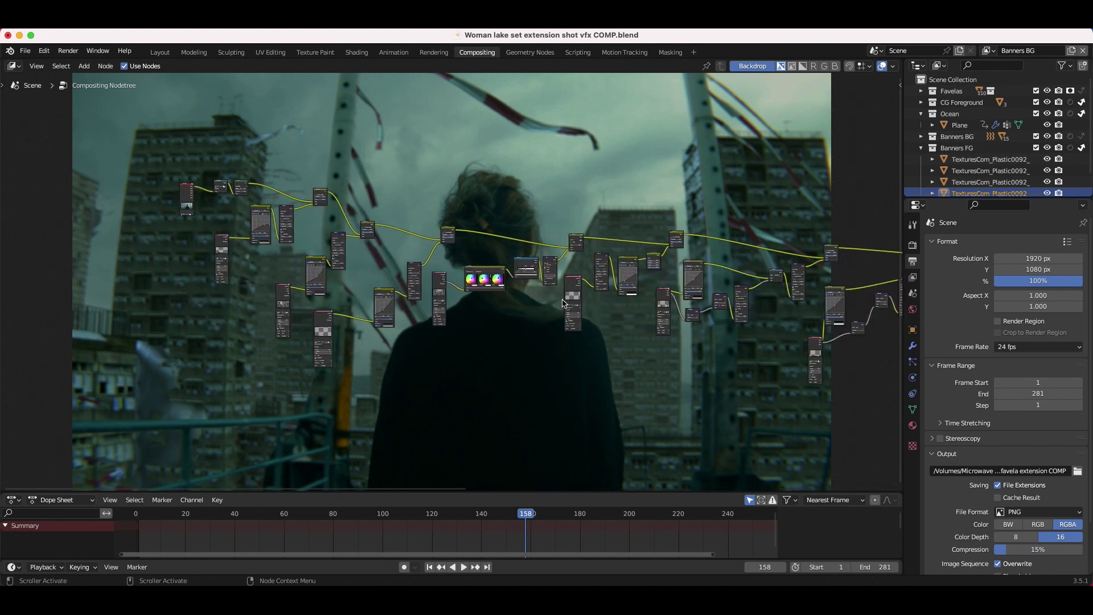
{"action": "scroll", "coordinate": [563, 303], "scroll_direction": "right", "scroll_amount": 5}
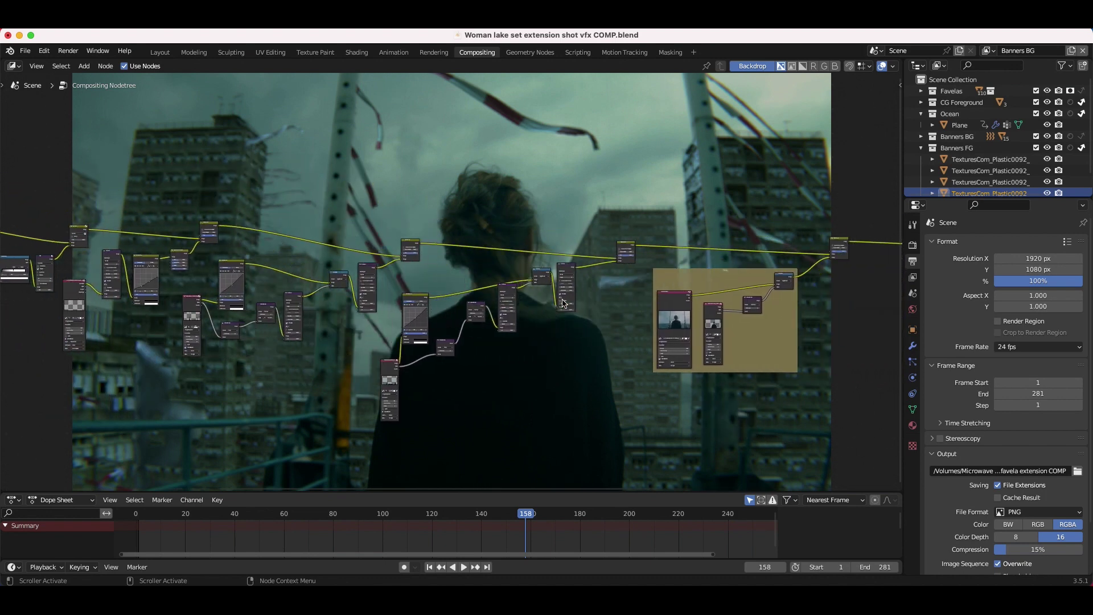
{"action": "scroll", "coordinate": [465, 307], "scroll_direction": "up", "scroll_amount": 4}
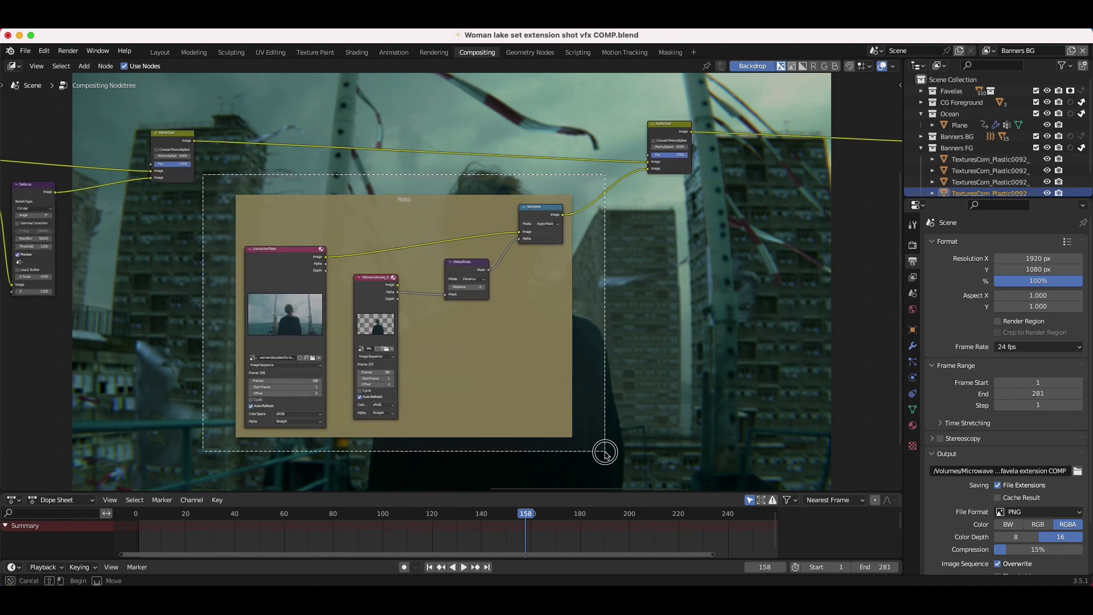
{"action": "scroll", "coordinate": [563, 386], "scroll_direction": "up", "scroll_amount": 3}
{"action": "scroll", "coordinate": [563, 386], "scroll_direction": "down", "scroll_amount": 2}
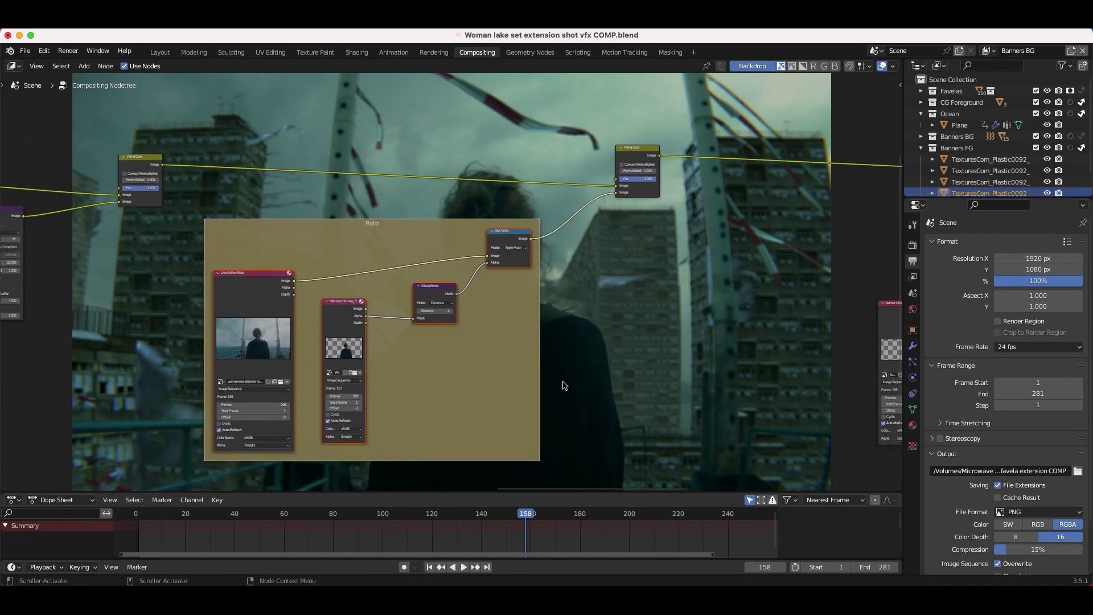
{"action": "scroll", "coordinate": [542, 327], "scroll_direction": "down", "scroll_amount": 1}
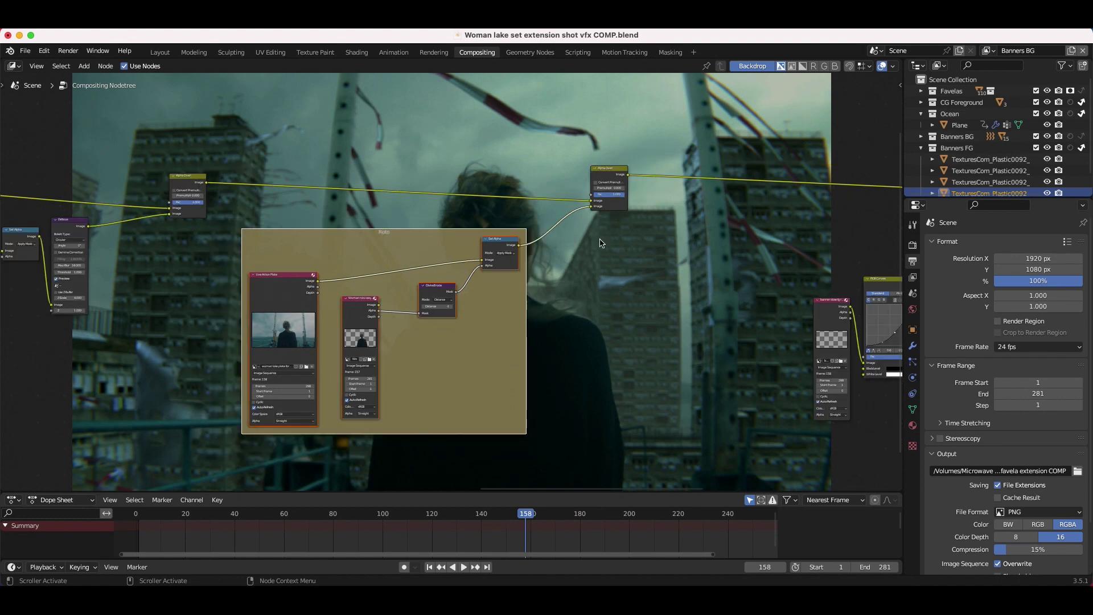
{"action": "scroll", "coordinate": [541, 161], "scroll_direction": "down", "scroll_amount": 2}
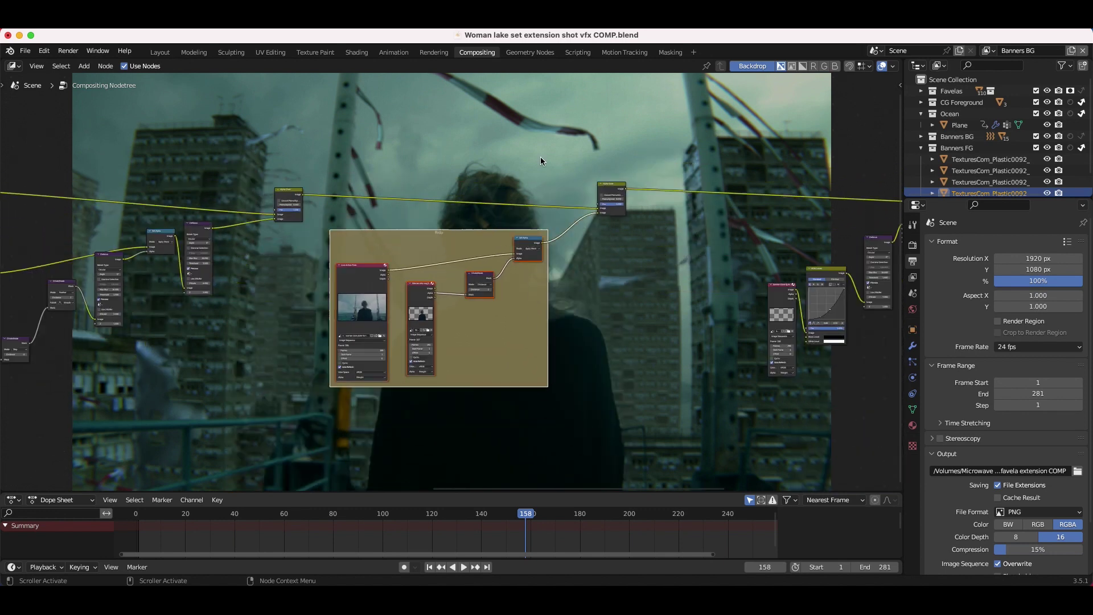
{"action": "scroll", "coordinate": [541, 161], "scroll_direction": "up", "scroll_amount": 5}
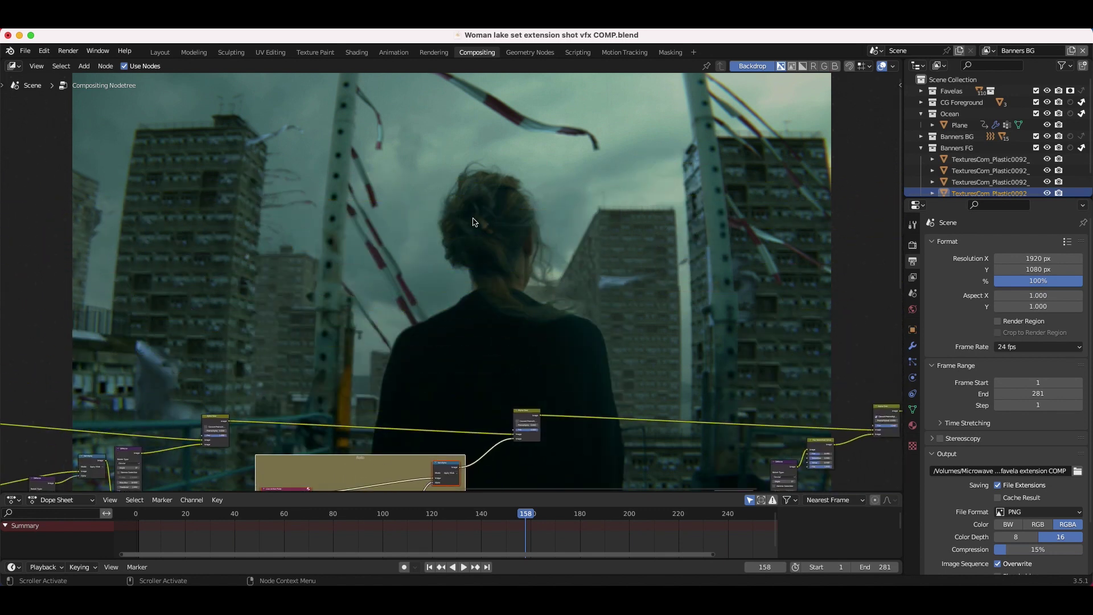
{"action": "scroll", "coordinate": [473, 222], "scroll_direction": "down", "scroll_amount": 5}
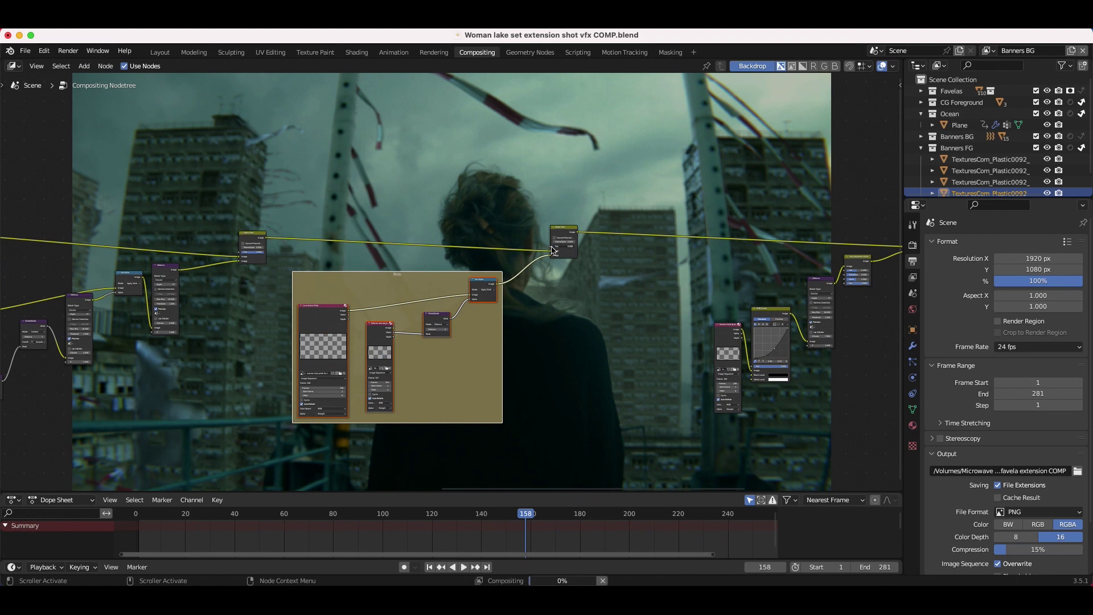
Set the factor of the Alpha Over node fed by the Roto frame to 0 to show the composite without the woman's roto
{"action": "left_click_drag", "start_coordinate": [553, 250], "coordinate": [551, 252]}
{"action": "scroll", "coordinate": [526, 159], "scroll_direction": "up", "scroll_amount": 5}
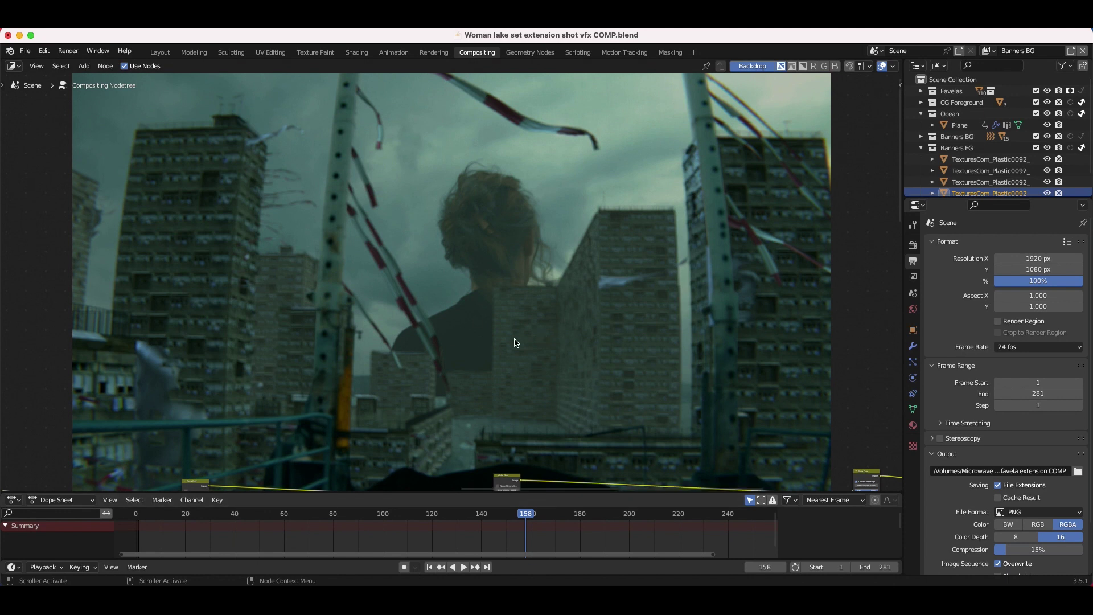
{"action": "scroll", "coordinate": [516, 342], "scroll_direction": "up", "scroll_amount": 8}
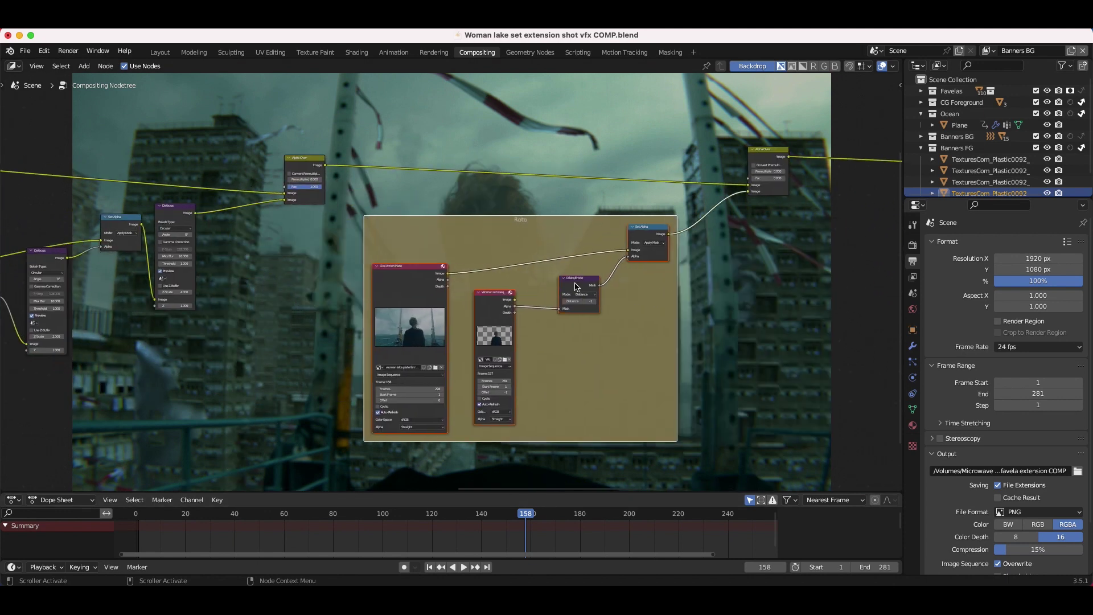
Add a Viewer node and feed it the Live Action Plate's Image output to view the original footage
{"action": "key", "text": "shift+a"}
{"action": "type", "text": "view"}
{"action": "key", "text": "Return"}
{"action": "left_click", "coordinate": [552, 132]}
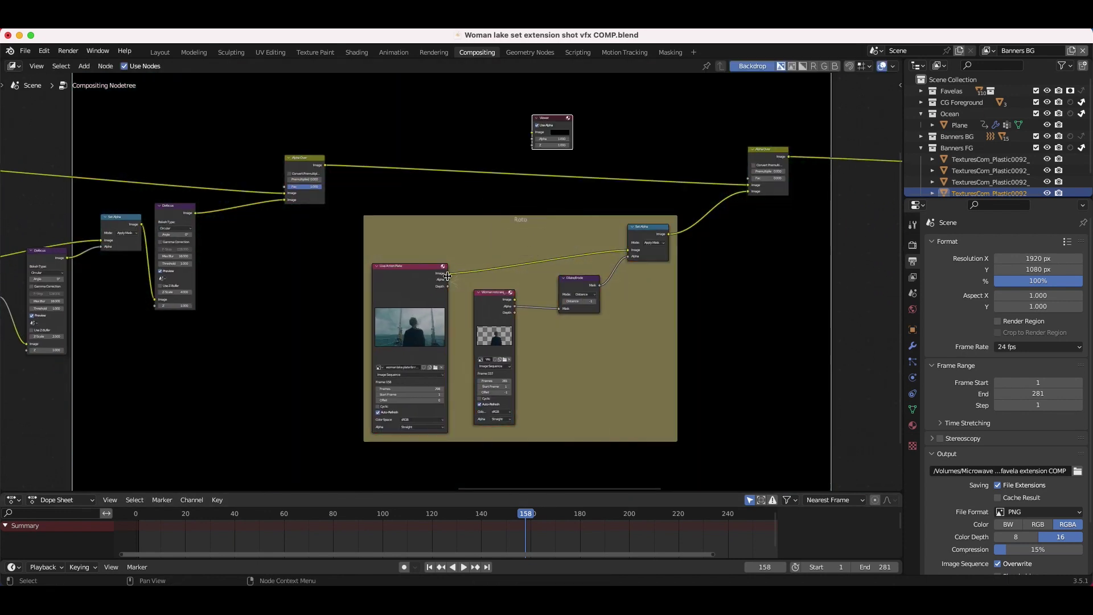
{"action": "left_click_drag", "start_coordinate": [448, 276], "coordinate": [533, 133]}
{"action": "scroll", "coordinate": [630, 152], "scroll_direction": "up", "scroll_amount": 5}
{"action": "scroll", "coordinate": [629, 153], "scroll_direction": "right", "scroll_amount": 4}
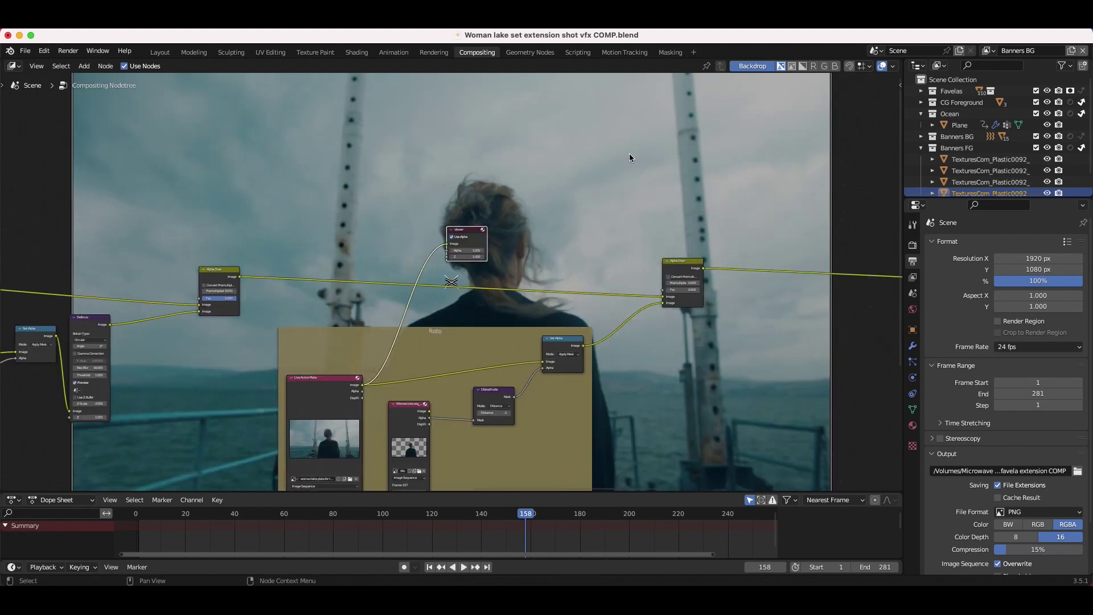
{"action": "scroll", "coordinate": [629, 157], "scroll_direction": "up", "scroll_amount": 8}
{"action": "scroll", "coordinate": [630, 153], "scroll_direction": "down", "scroll_amount": 8}
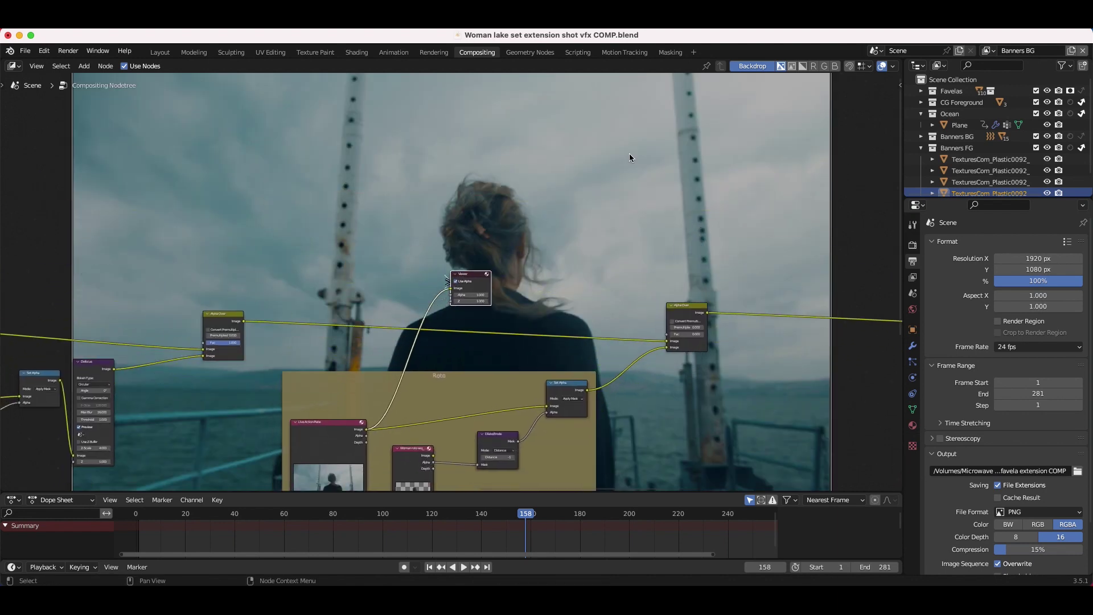
{"action": "scroll", "coordinate": [564, 223], "scroll_direction": "up", "scroll_amount": 3}
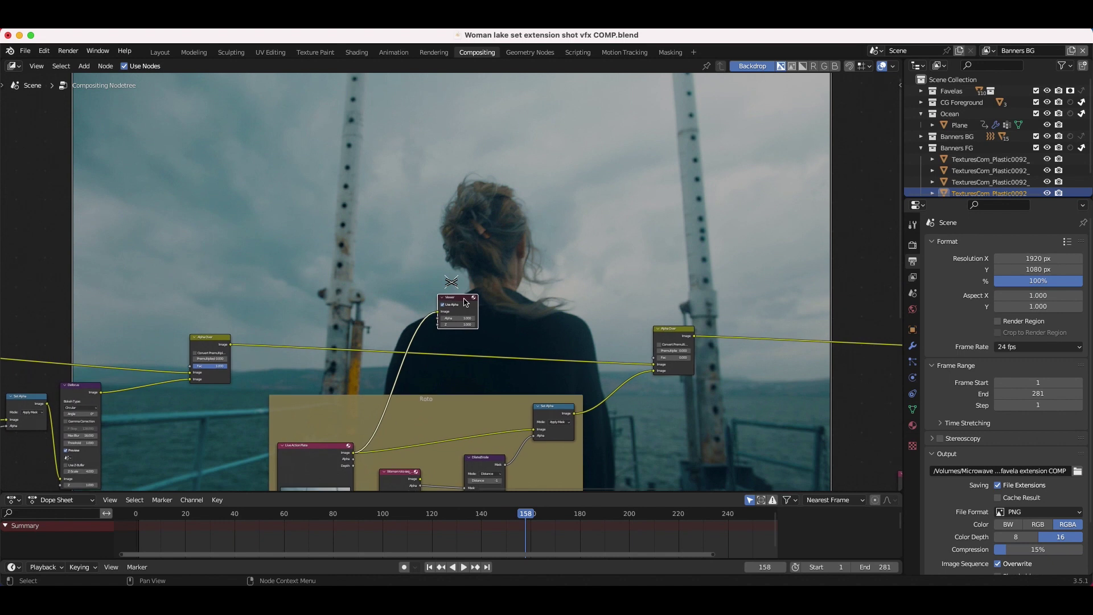
Restore the Alpha Over factor to 1 and examine the woman's hair and shoulder edges in the composite
{"action": "scroll", "coordinate": [503, 240], "scroll_direction": "up", "scroll_amount": 5}
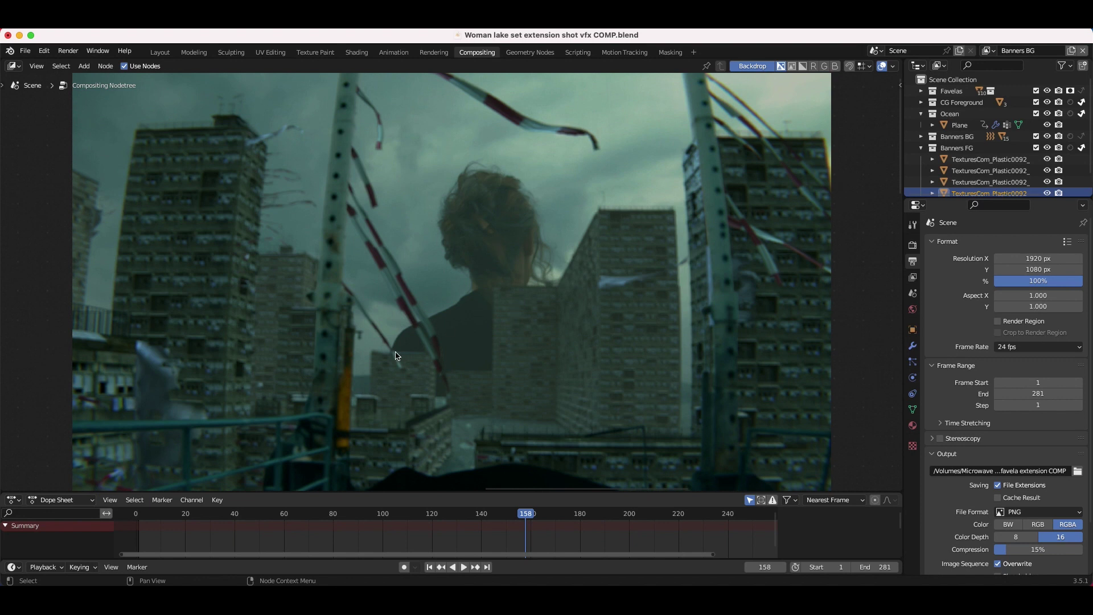
{"action": "scroll", "coordinate": [511, 381], "scroll_direction": "down", "scroll_amount": 3}
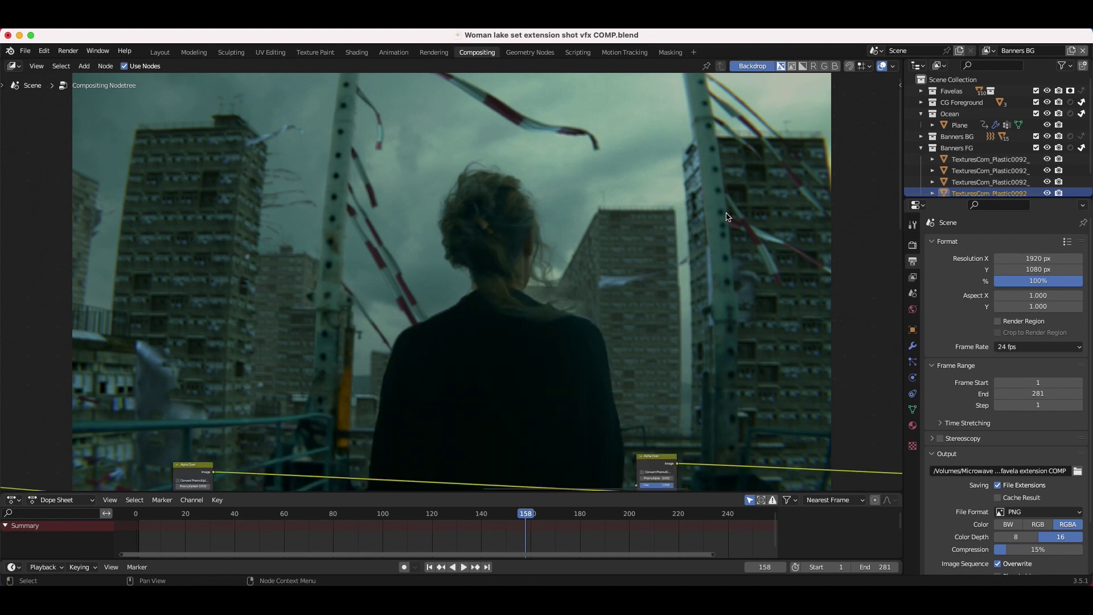
{"action": "scroll", "coordinate": [683, 210], "scroll_direction": "up", "scroll_amount": 3}
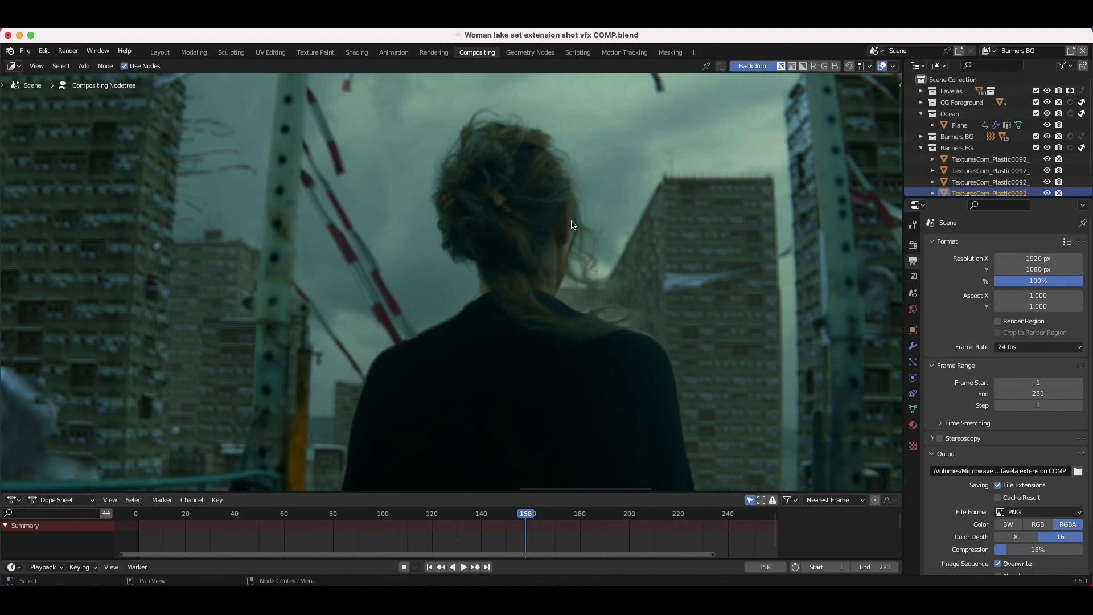
{"action": "key", "text": "Home"}
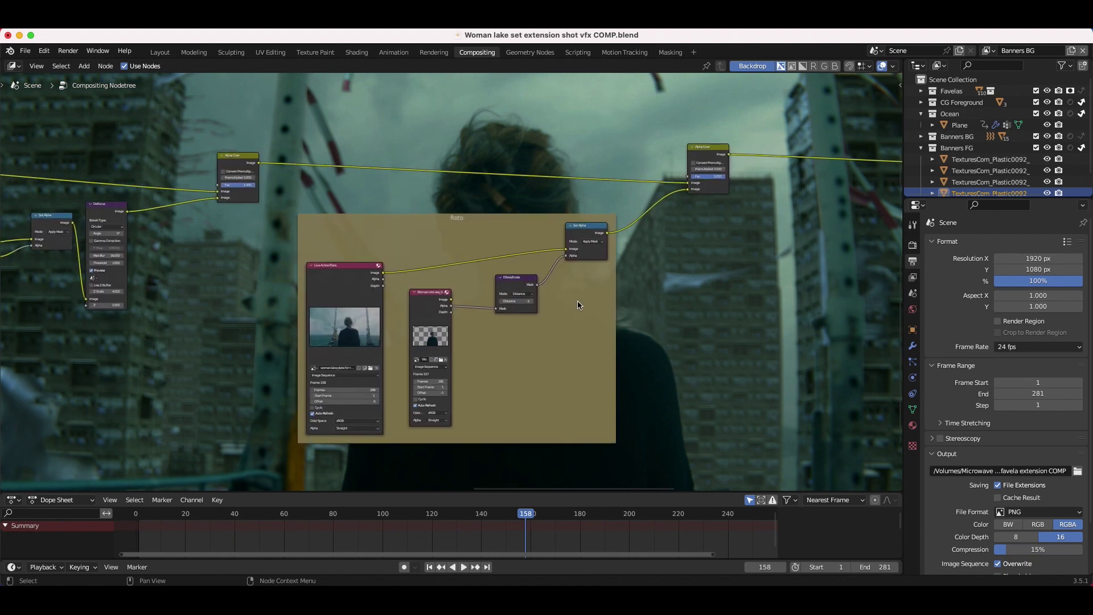
Create a new mask on the woman footage in the Masking workspace and trace a closed spline around her head and body
{"action": "left_click", "coordinate": [670, 52]}
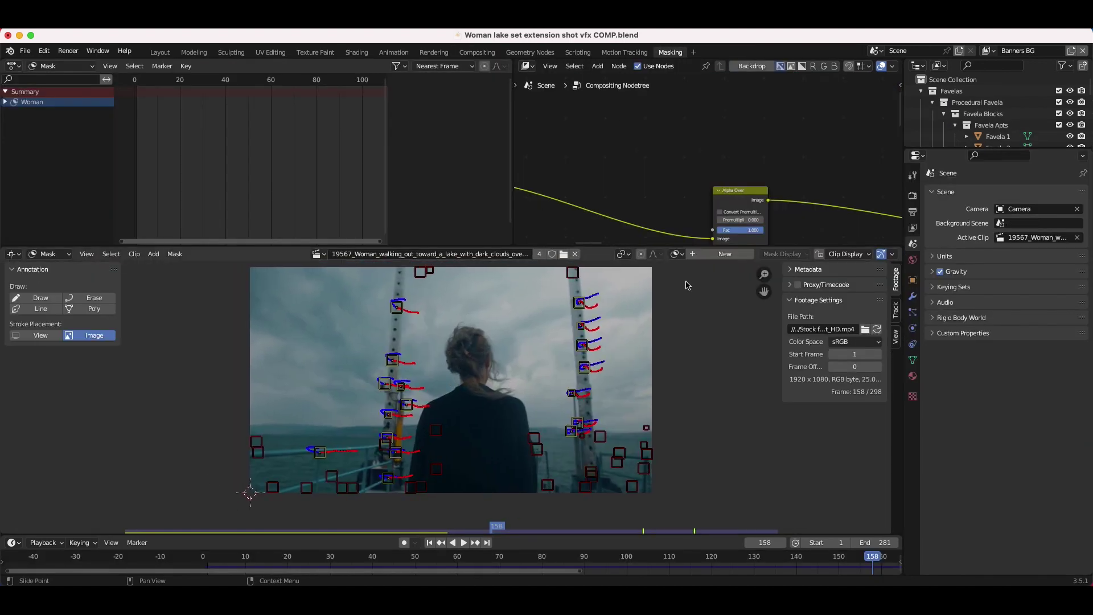
{"action": "left_click", "coordinate": [725, 254]}
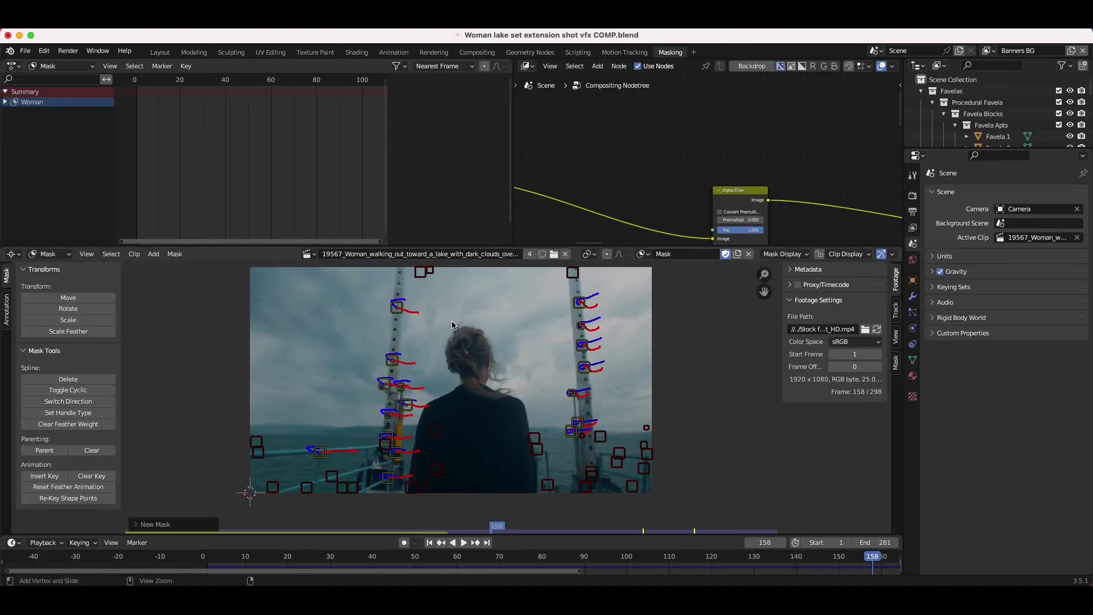
{"action": "left_click", "coordinate": [468, 328], "text": "ctrl"}
{"action": "left_click", "coordinate": [452, 358], "text": "ctrl"}
{"action": "left_click", "coordinate": [420, 422], "text": "ctrl"}
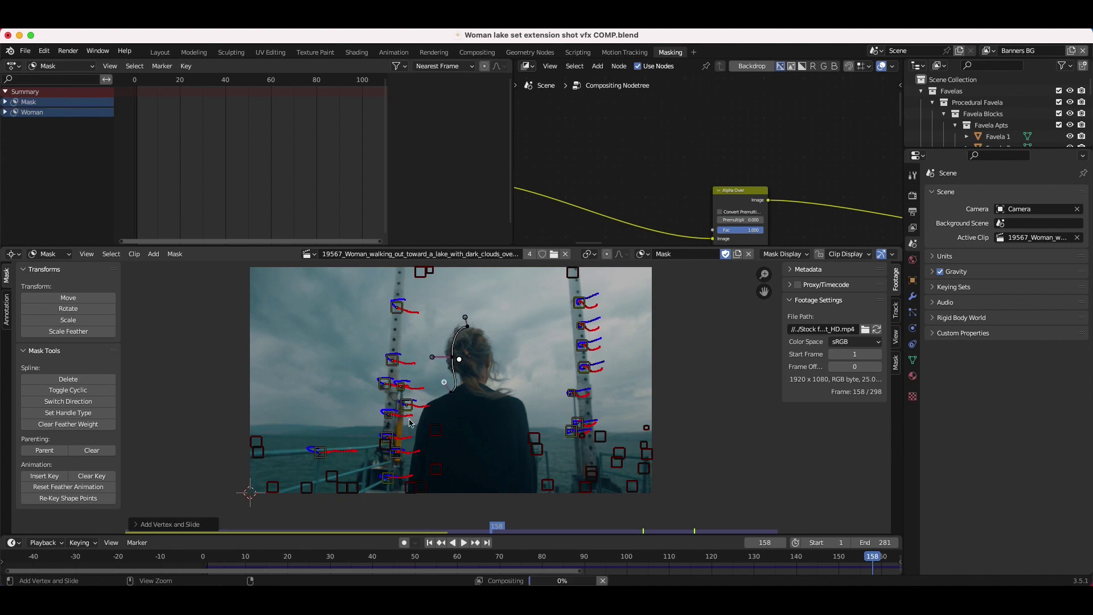
{"action": "left_click", "coordinate": [402, 466], "text": "ctrl"}
{"action": "left_click", "coordinate": [410, 507], "text": "ctrl"}
{"action": "left_click", "coordinate": [520, 516], "text": "ctrl"}
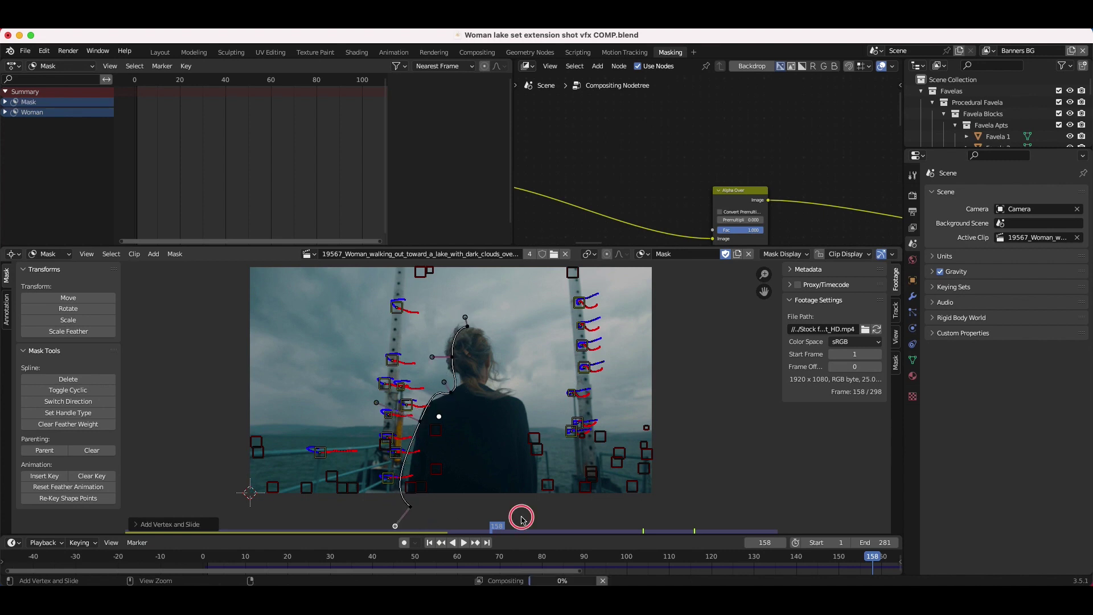
{"action": "left_click", "coordinate": [542, 429], "text": "ctrl"}
{"action": "left_click", "coordinate": [494, 383], "text": "ctrl"}
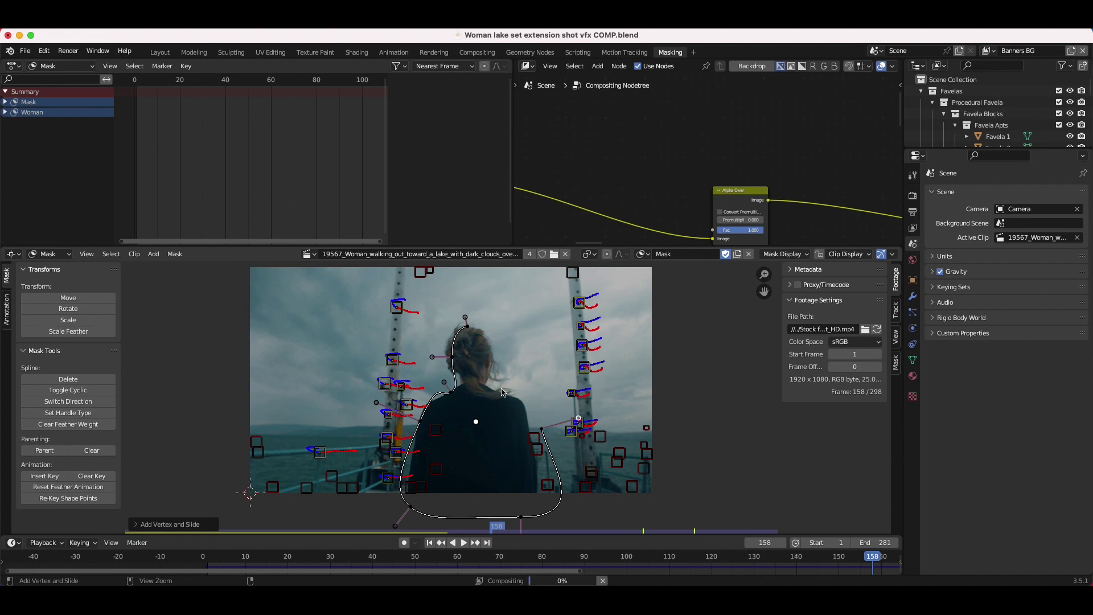
{"action": "left_click", "coordinate": [495, 342], "text": "ctrl"}
{"action": "left_click", "coordinate": [468, 326], "text": "ctrl"}
Select all points of the spline around the woman and insert a mask shape key at frame 158
{"action": "scroll", "coordinate": [508, 407], "scroll_direction": "up", "scroll_amount": 1}
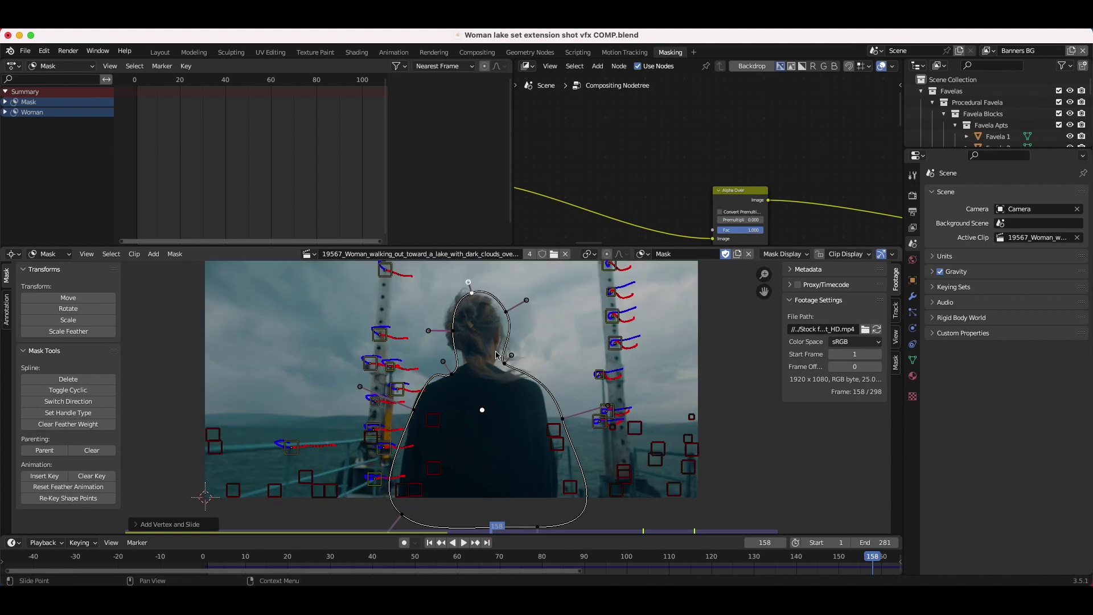
{"action": "scroll", "coordinate": [497, 355], "scroll_direction": "up", "scroll_amount": 3}
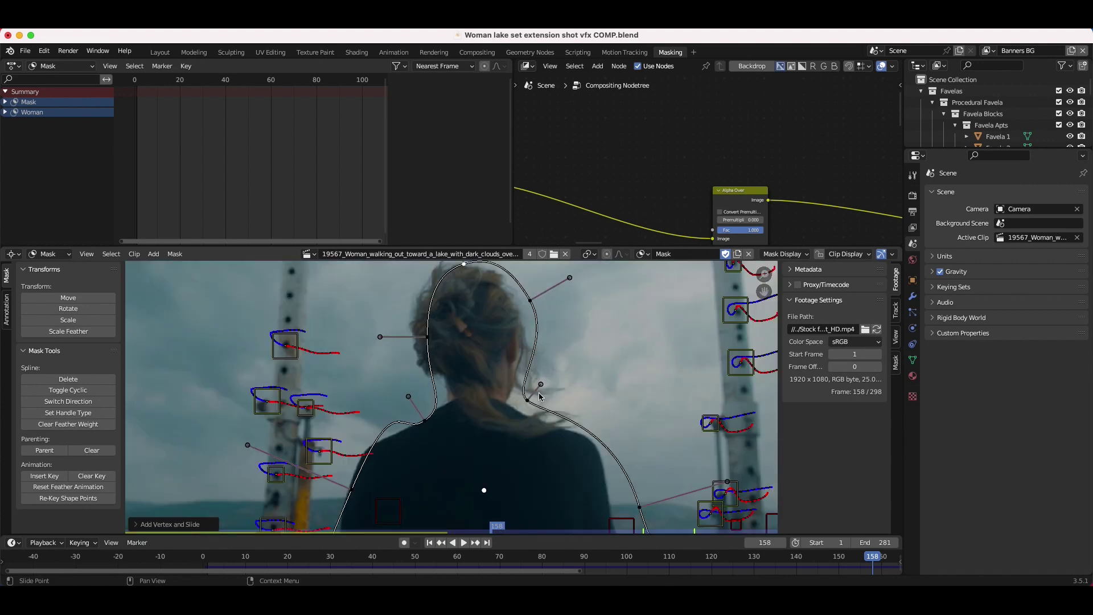
{"action": "scroll", "coordinate": [508, 416], "scroll_direction": "down", "scroll_amount": 4}
{"action": "key", "text": "b"}
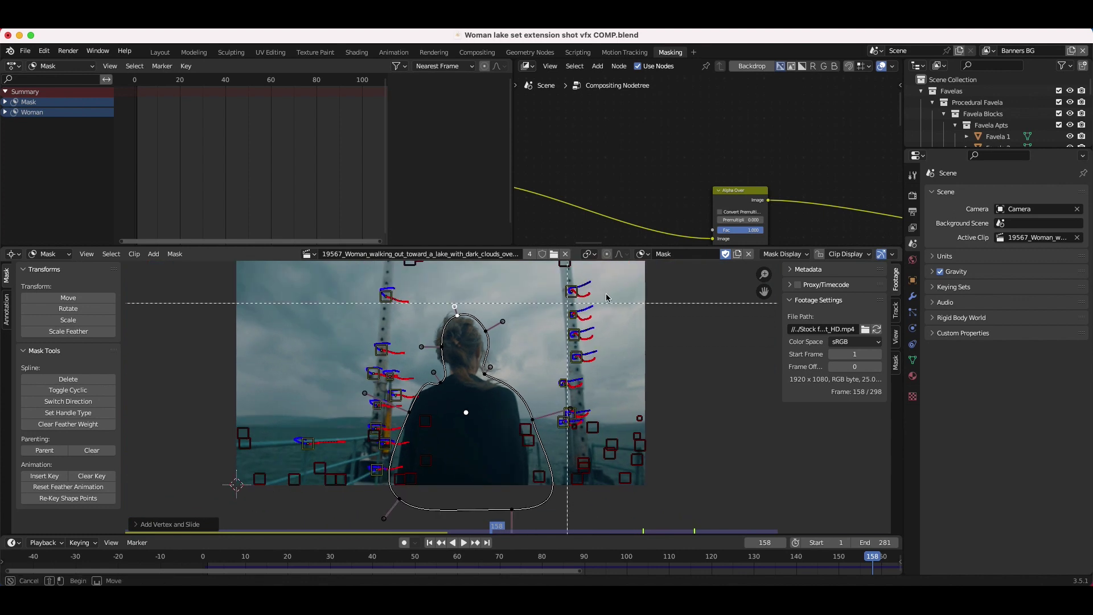
{"action": "left_click_drag", "start_coordinate": [652, 261], "coordinate": [296, 535]}
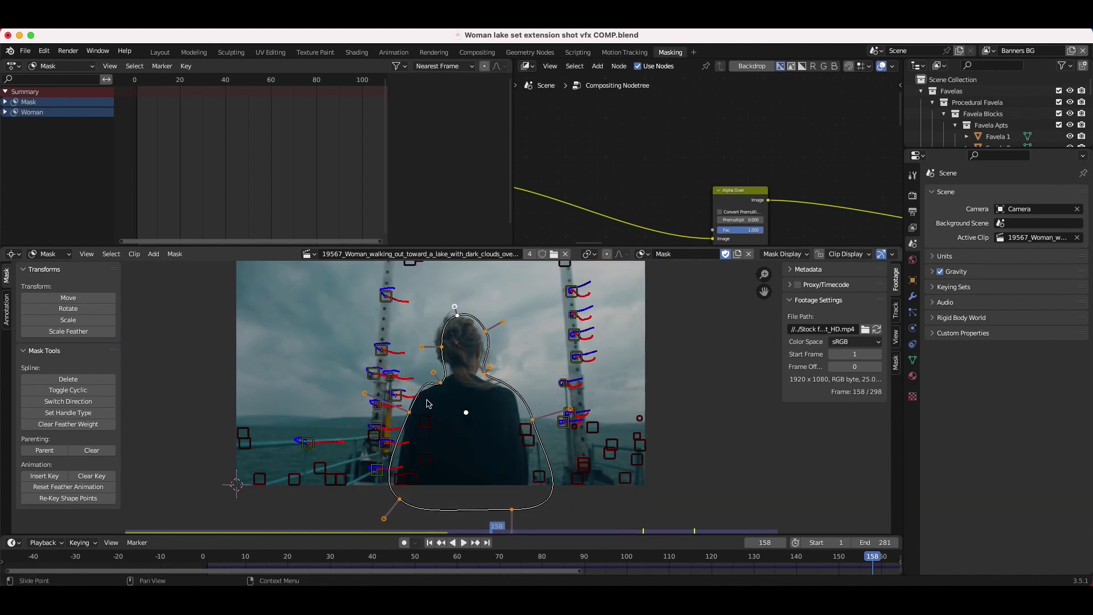
{"action": "left_click", "coordinate": [41, 480]}
Try out a Mask node using the data-block named Mask inside the compositor's Roto frame, and delete the node again
{"action": "key", "text": "ctrl+Page_Down"}
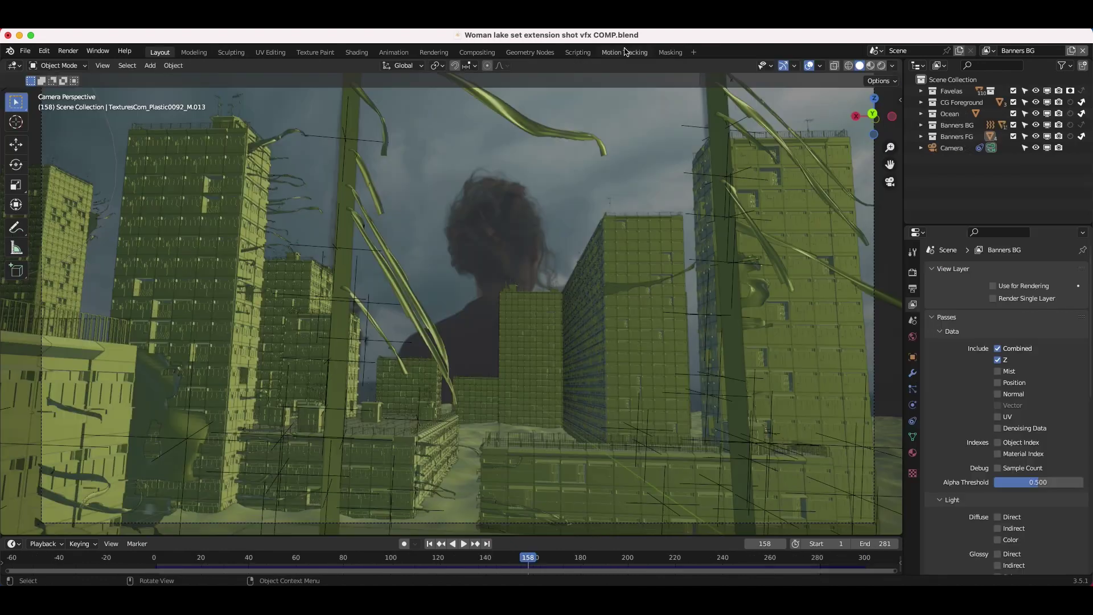
{"action": "left_click", "coordinate": [477, 52]}
{"action": "key", "text": "shift+a"}
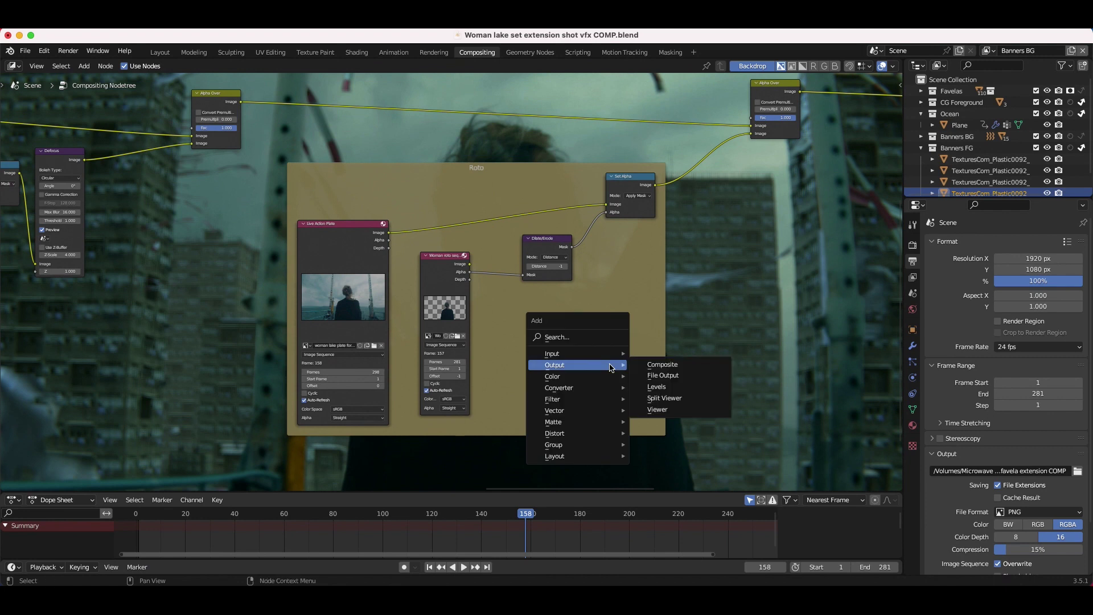
{"action": "left_click", "coordinate": [661, 377]}
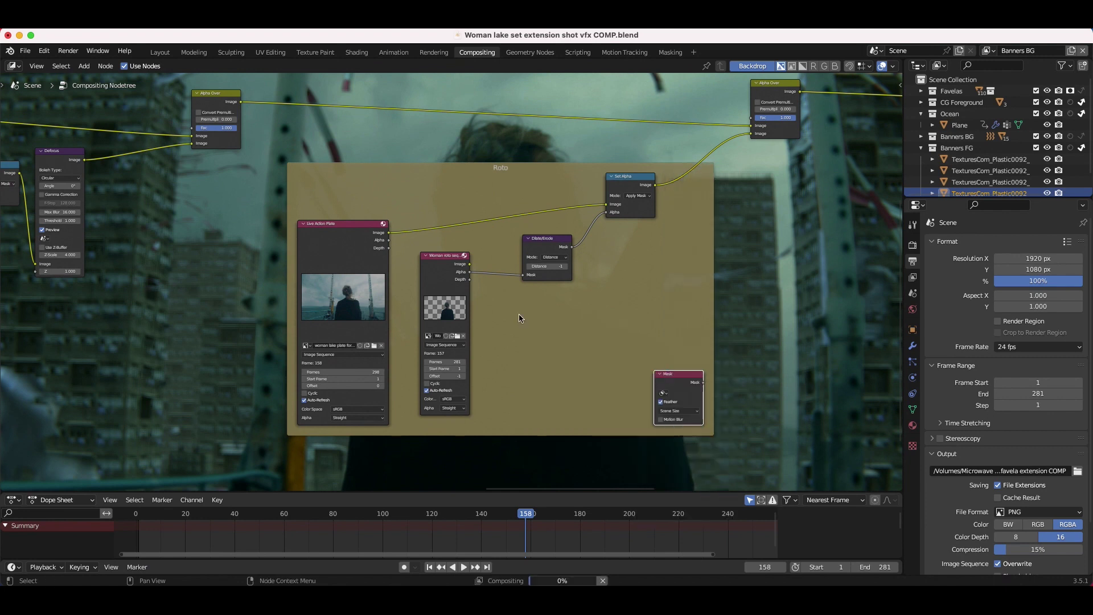
{"action": "left_click", "coordinate": [520, 317]}
{"action": "scroll", "coordinate": [520, 317], "scroll_direction": "up", "scroll_amount": 3}
{"action": "left_click", "coordinate": [527, 341]}
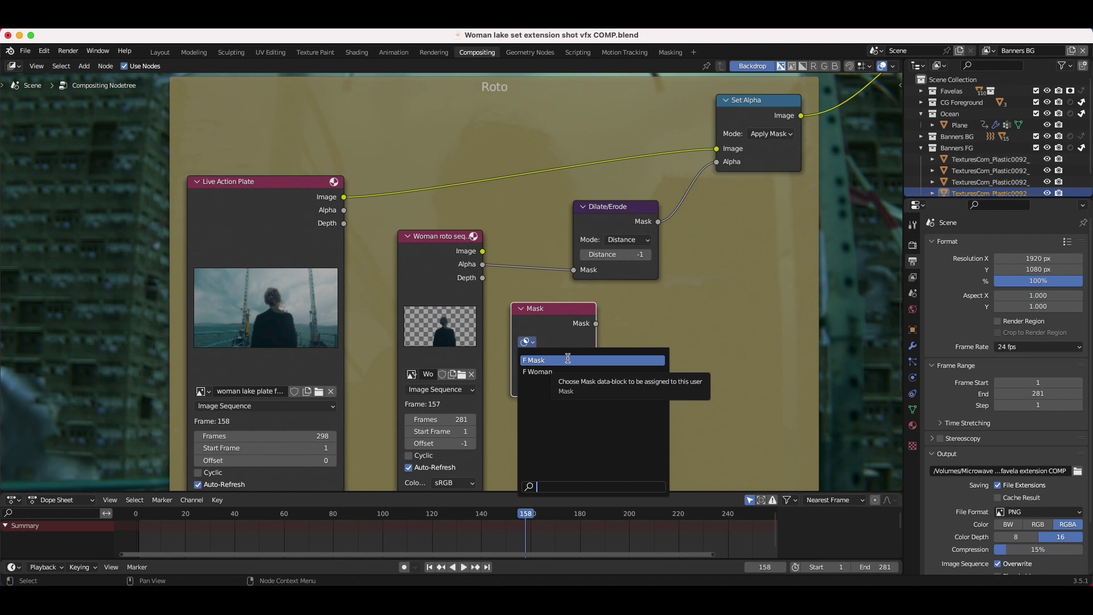
{"action": "left_click", "coordinate": [567, 359]}
{"action": "key", "text": "x"}
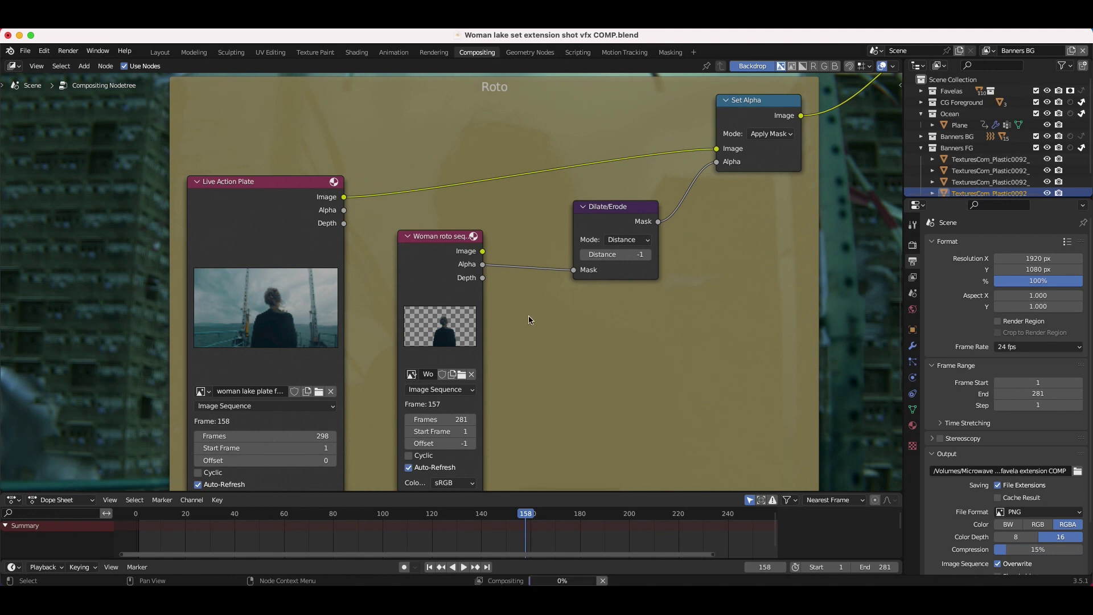
{"action": "scroll", "coordinate": [608, 285], "scroll_direction": "down", "scroll_amount": 6}
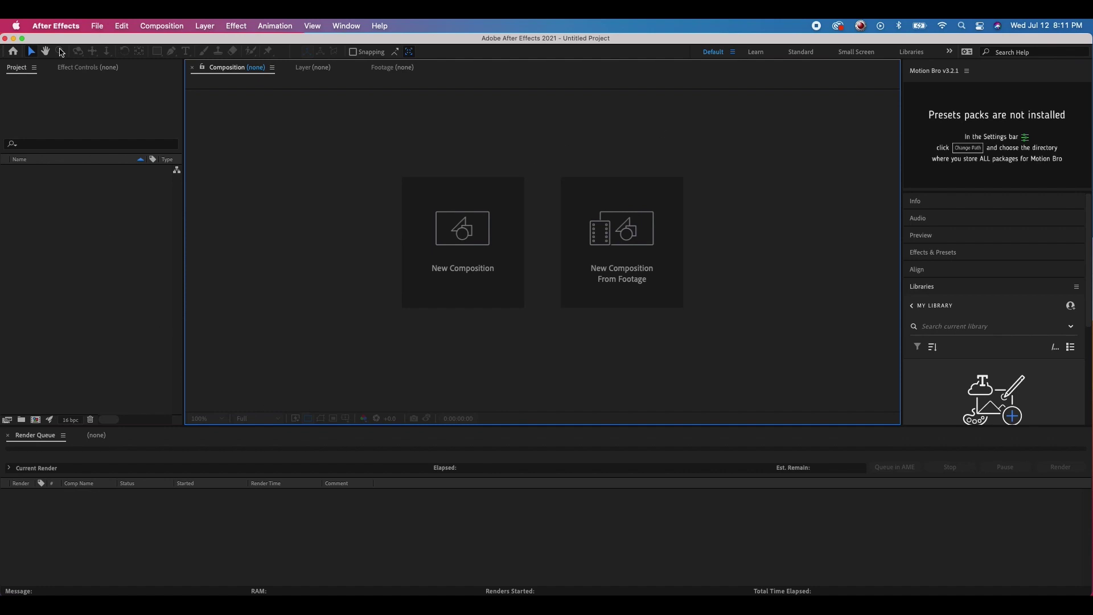
Switch to After Effects and import woman lake plate for roto0001.png from the Woman lake Plate for roto folder as a PNG sequence
{"action": "left_click", "coordinate": [96, 25]}
{"action": "mouse_move", "coordinate": [199, 193]}
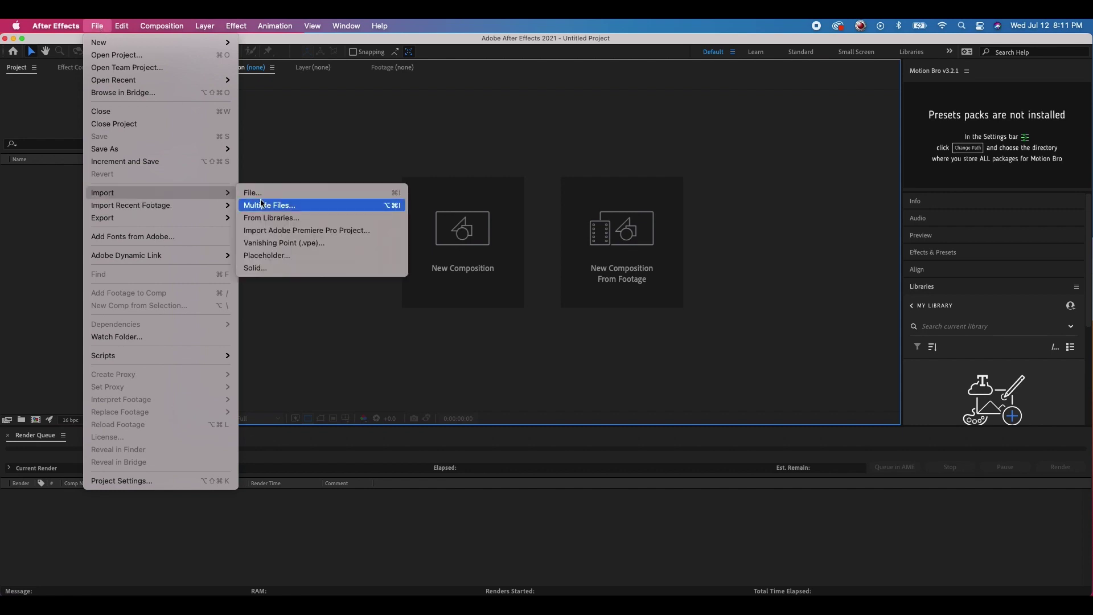
{"action": "left_click", "coordinate": [274, 191]}
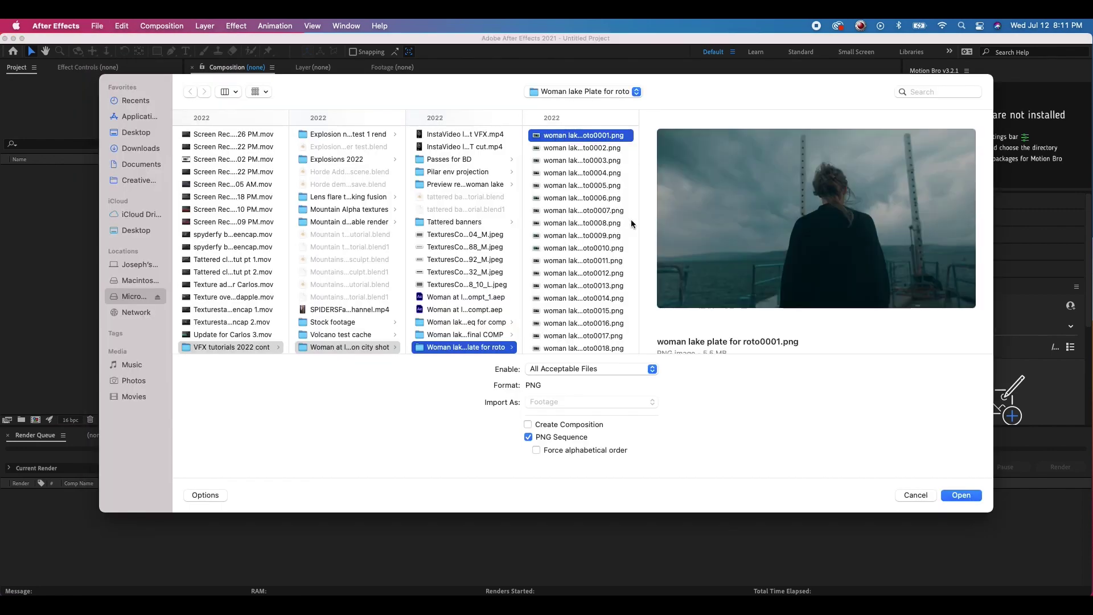
{"action": "left_click_drag", "start_coordinate": [700, 85], "coordinate": [596, 84]}
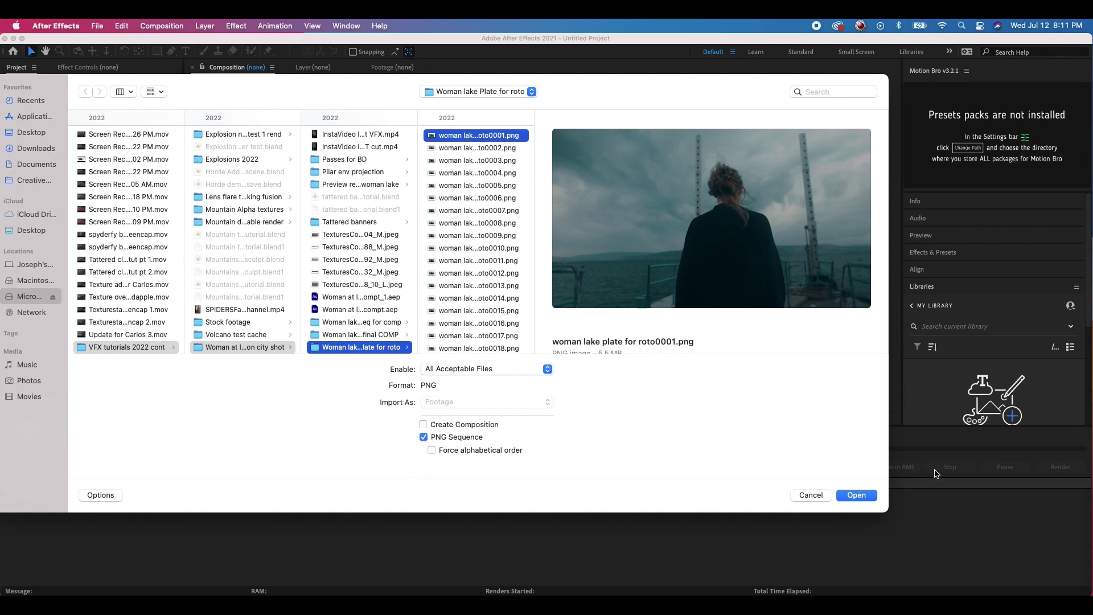
{"action": "left_click", "coordinate": [857, 495]}
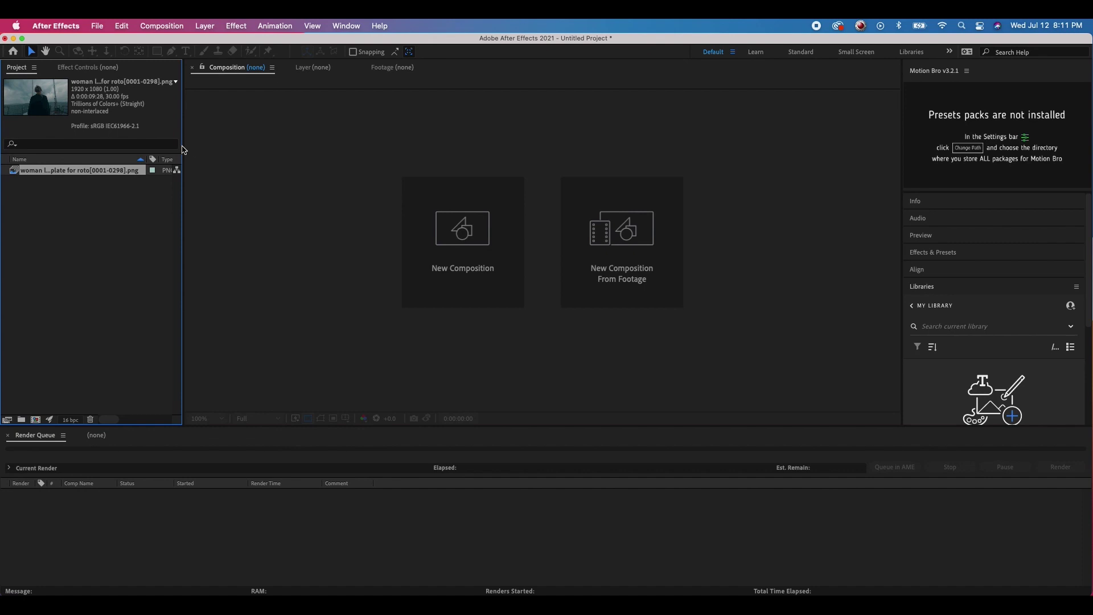
Interpret the imported plate sequence at 24 frames per second and create a composition from it
{"action": "left_click_drag", "start_coordinate": [182, 146], "coordinate": [326, 182]}
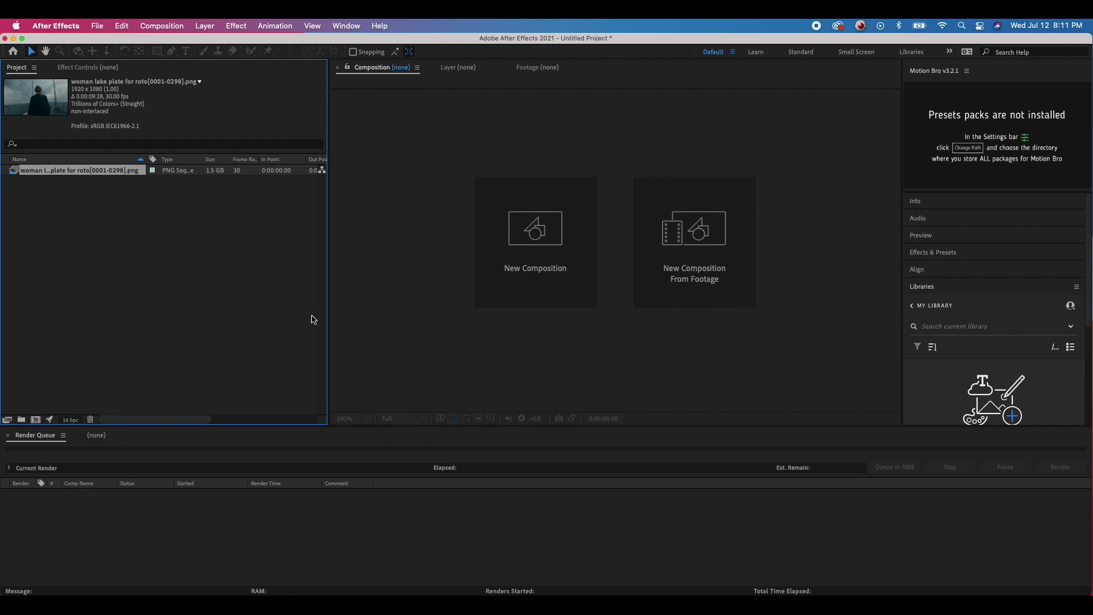
{"action": "right_click", "coordinate": [37, 178]}
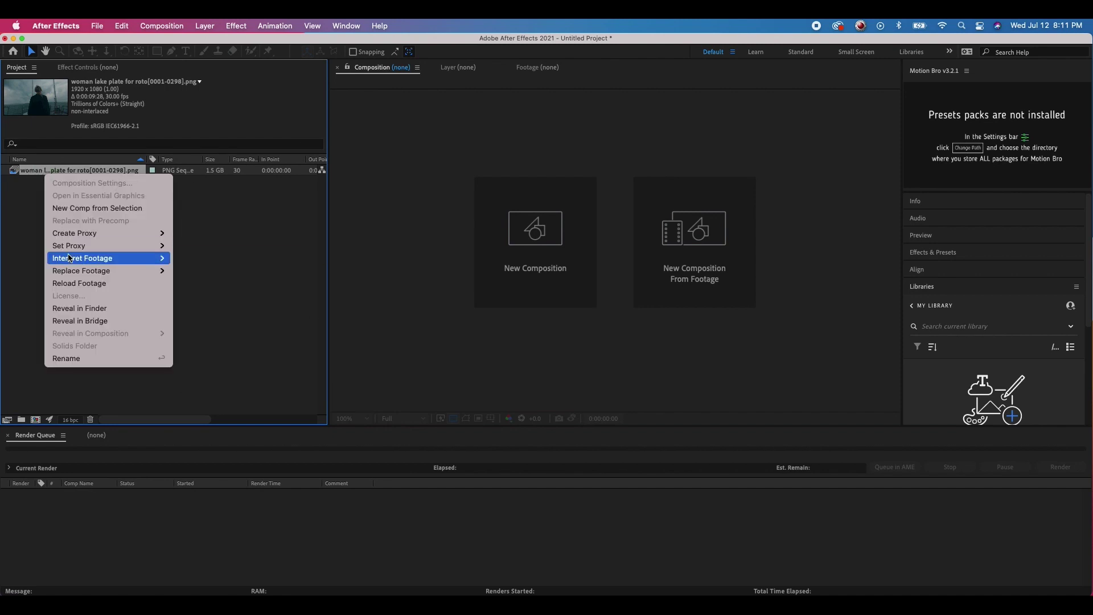
{"action": "mouse_move", "coordinate": [71, 259]}
{"action": "left_click", "coordinate": [198, 258]}
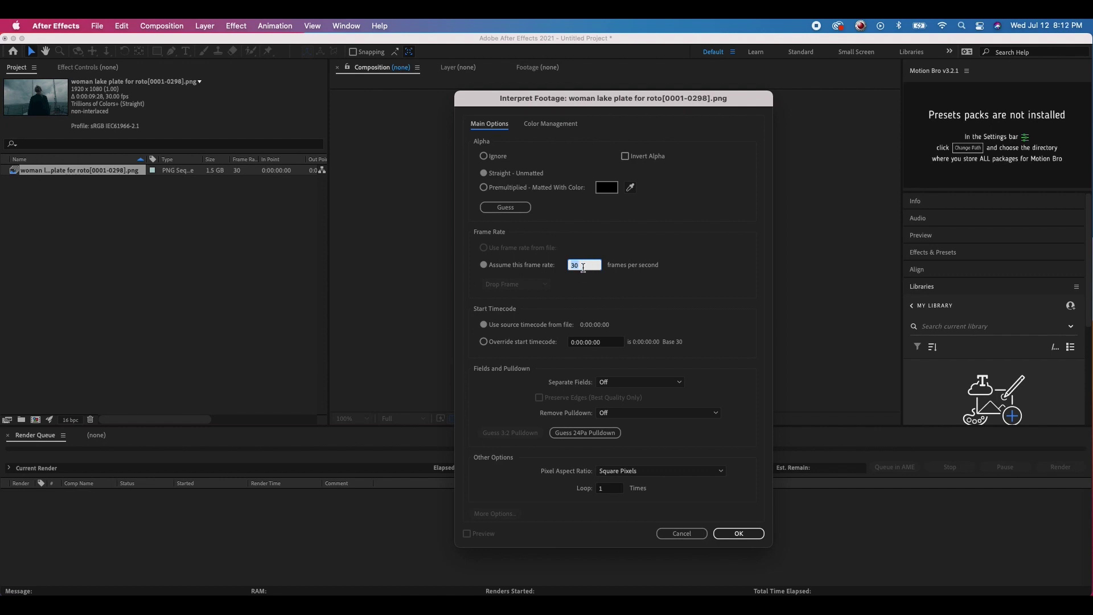
{"action": "left_click", "coordinate": [737, 534]}
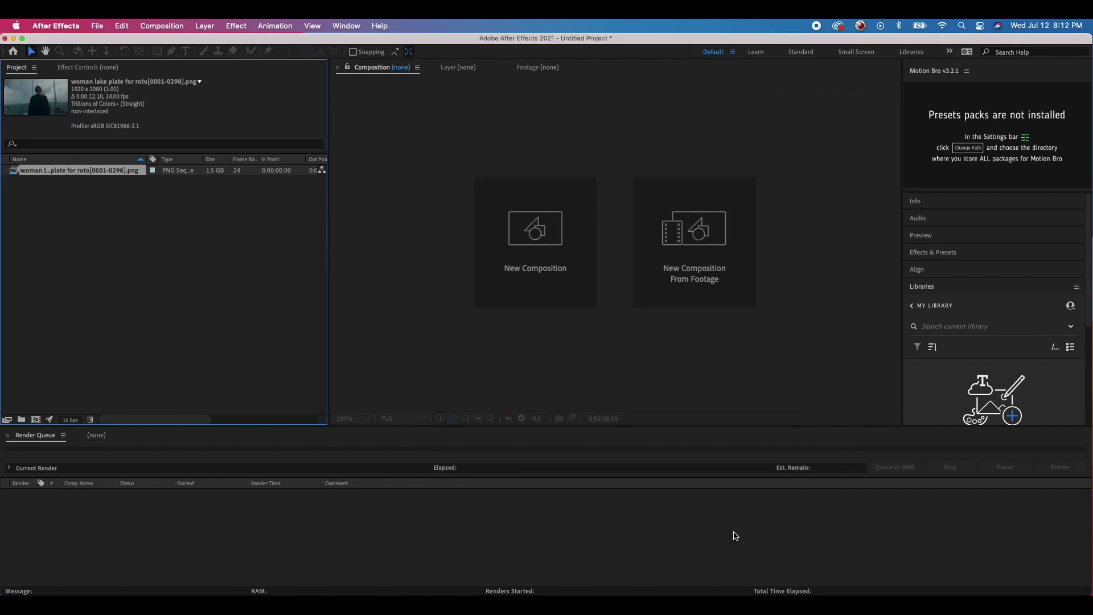
{"action": "left_click", "coordinate": [46, 171]}
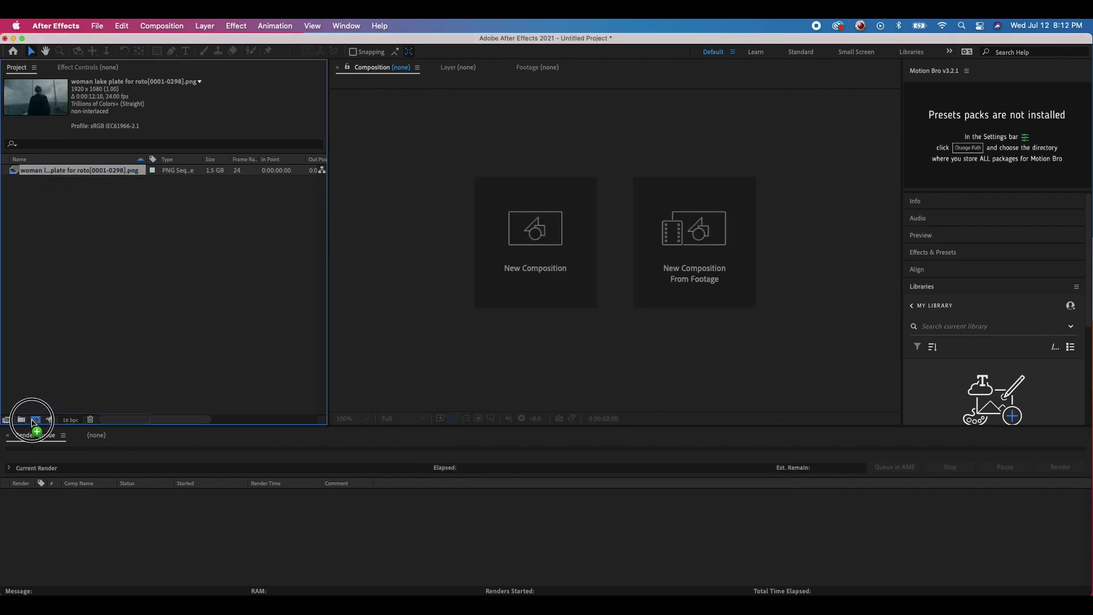
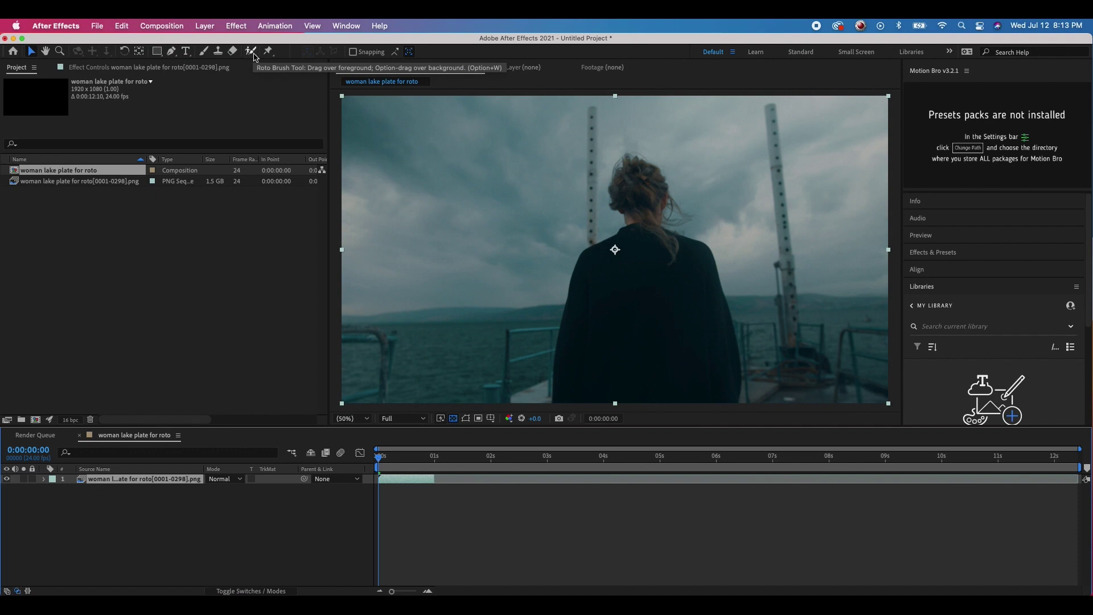
Open the plate layer for rotoscoping and paint Roto Brush foreground strokes over the woman's head, back and both sides of her coat
{"action": "left_click", "coordinate": [252, 52]}
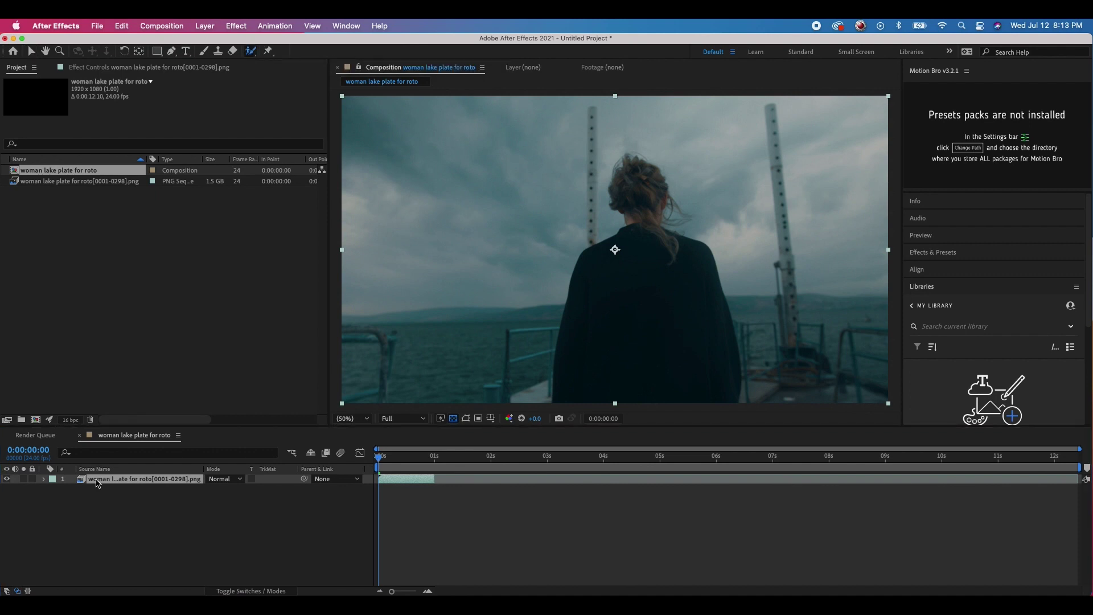
{"action": "double_click", "coordinate": [97, 482]}
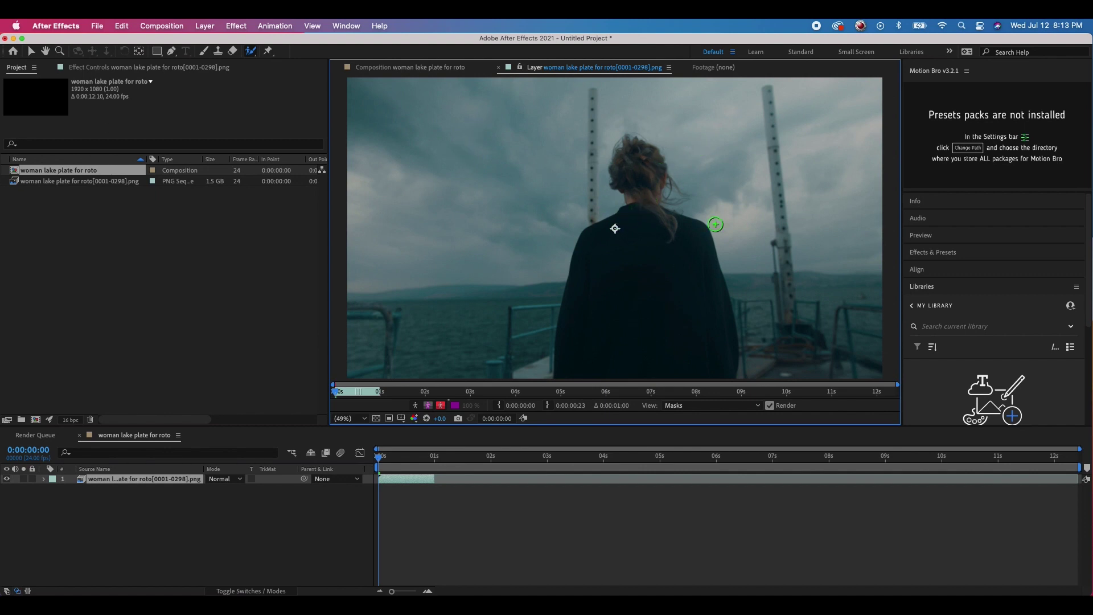
{"action": "left_click", "coordinate": [579, 170]}
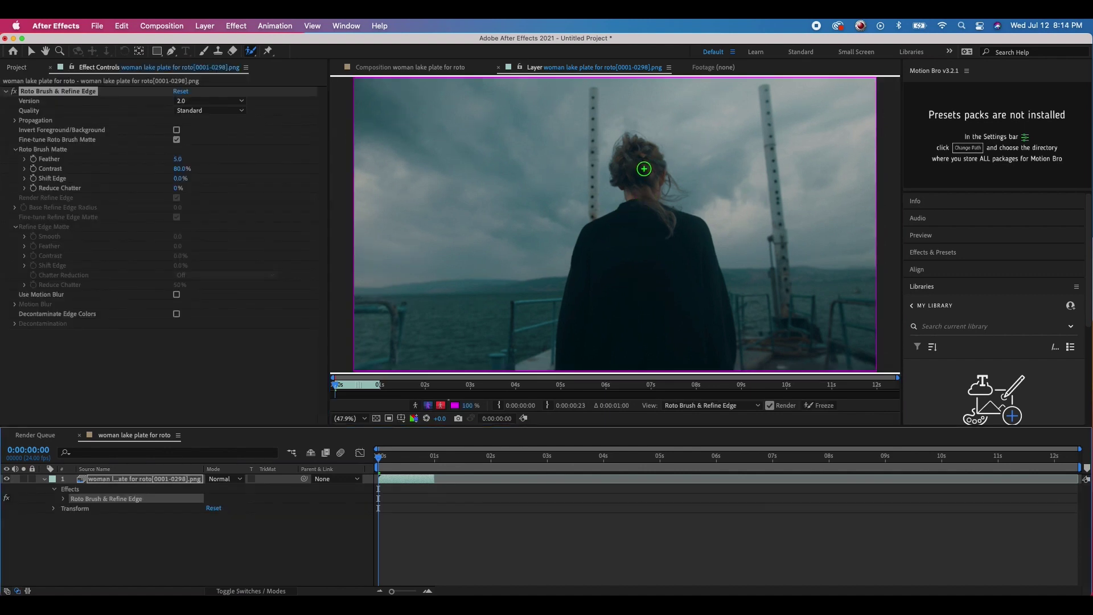
{"action": "left_click_drag", "start_coordinate": [645, 168], "coordinate": [630, 259]}
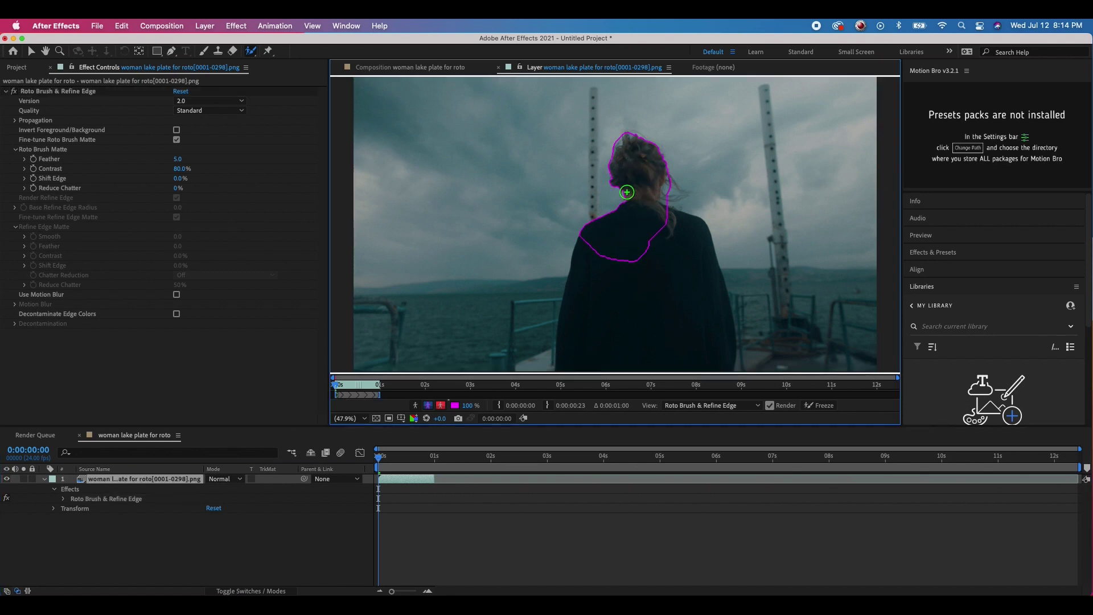
{"action": "left_click_drag", "start_coordinate": [601, 241], "coordinate": [582, 356]}
{"action": "left_click_drag", "start_coordinate": [722, 323], "coordinate": [719, 370]}
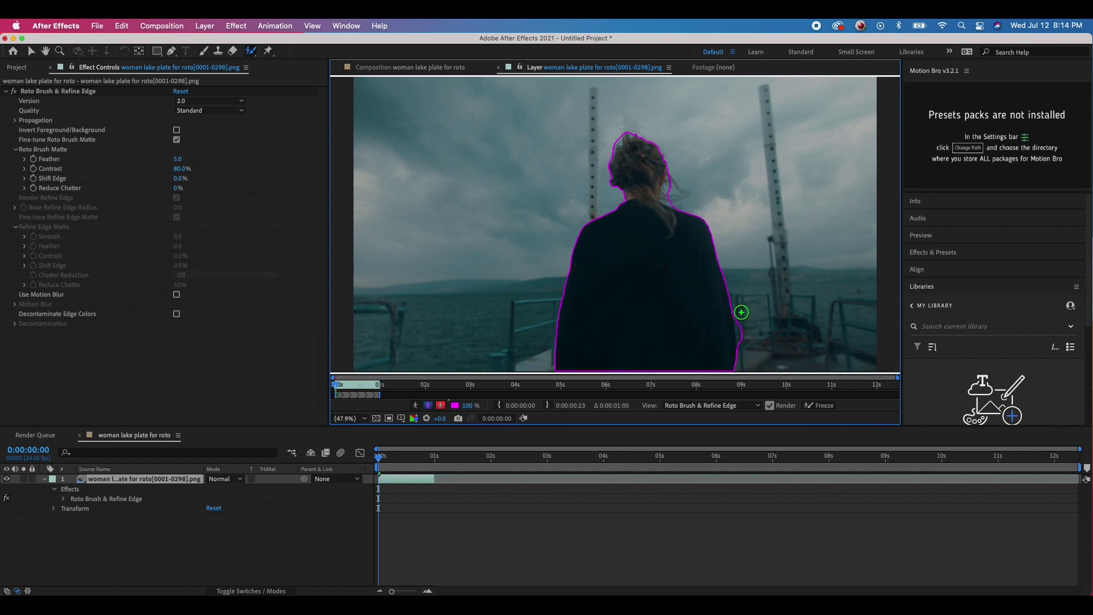
Subtract the excess background from the Roto Brush selection beside the coat's lower right edge and along the right side of her neck
{"action": "scroll", "coordinate": [744, 363], "scroll_direction": "up", "scroll_amount": 3}
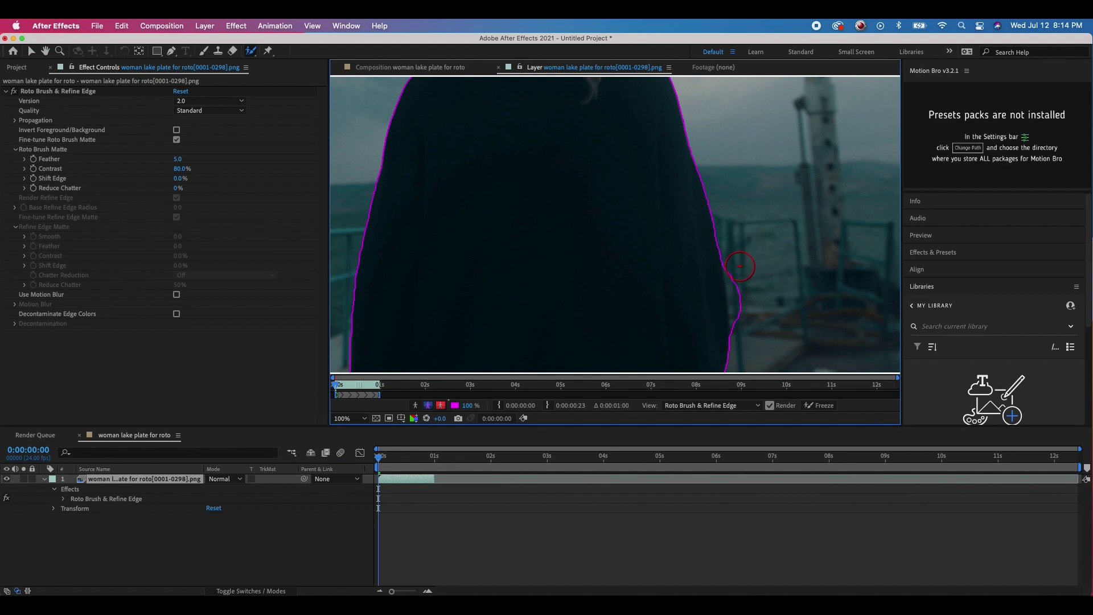
{"action": "left_click_drag", "start_coordinate": [740, 266], "coordinate": [752, 336]}
{"action": "scroll", "coordinate": [655, 253], "scroll_direction": "down", "scroll_amount": 4}
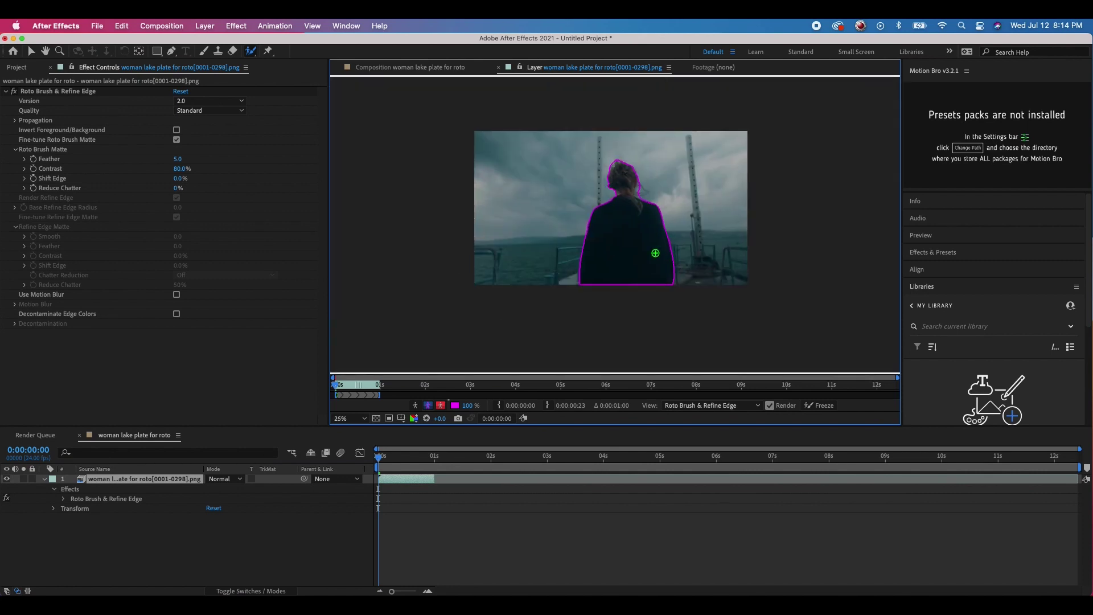
{"action": "scroll", "coordinate": [620, 163], "scroll_direction": "up", "scroll_amount": 4}
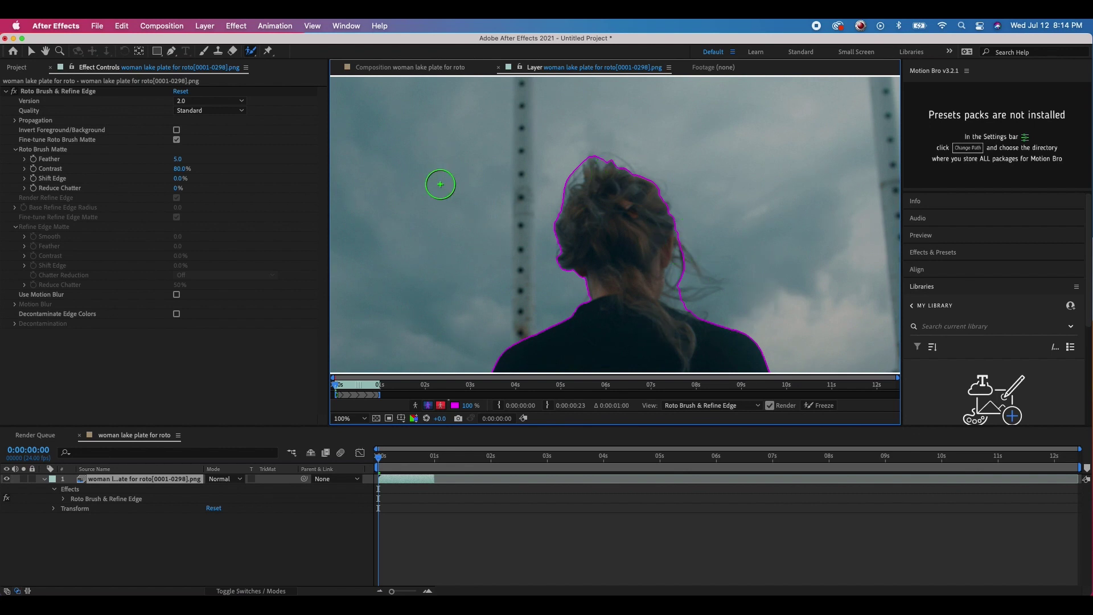
{"action": "left_click", "coordinate": [250, 53]}
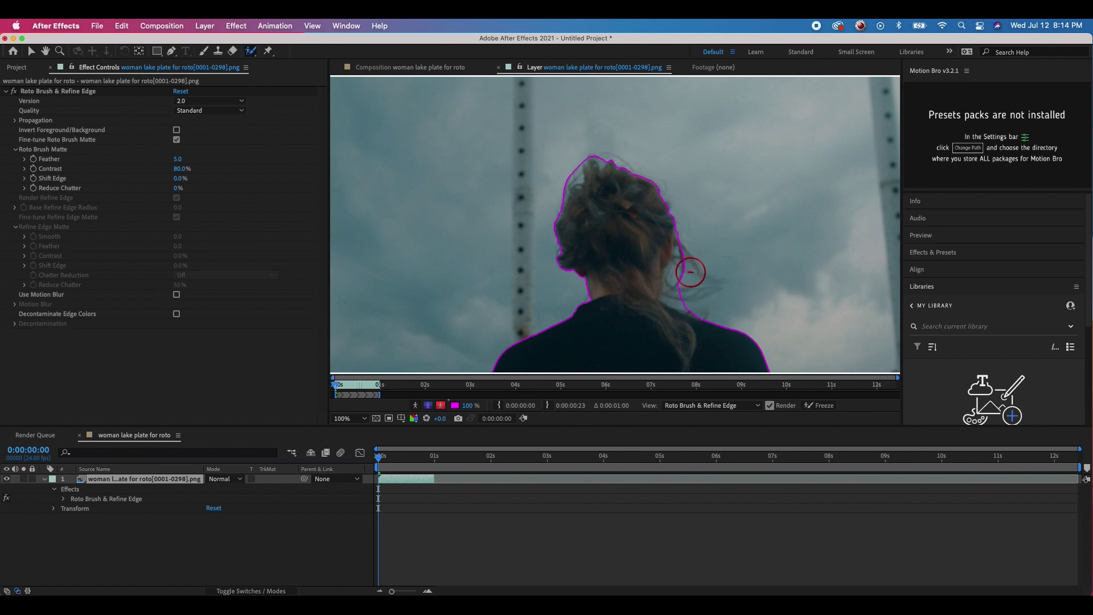
{"action": "left_click_drag", "start_coordinate": [689, 255], "coordinate": [681, 285]}
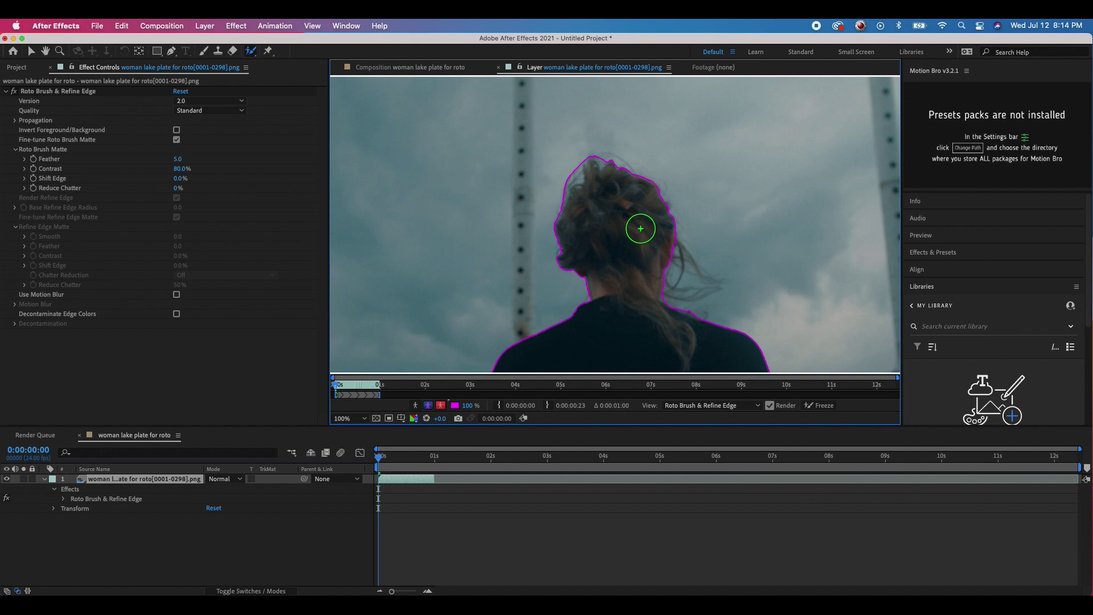
Brush foreground strokes down the middle of the woman's head and back on the first frame
{"action": "scroll", "coordinate": [641, 229], "scroll_direction": "down", "scroll_amount": 4}
{"action": "scroll", "coordinate": [645, 284], "scroll_direction": "up", "scroll_amount": 4}
{"action": "scroll", "coordinate": [646, 283], "scroll_direction": "down", "scroll_amount": 4}
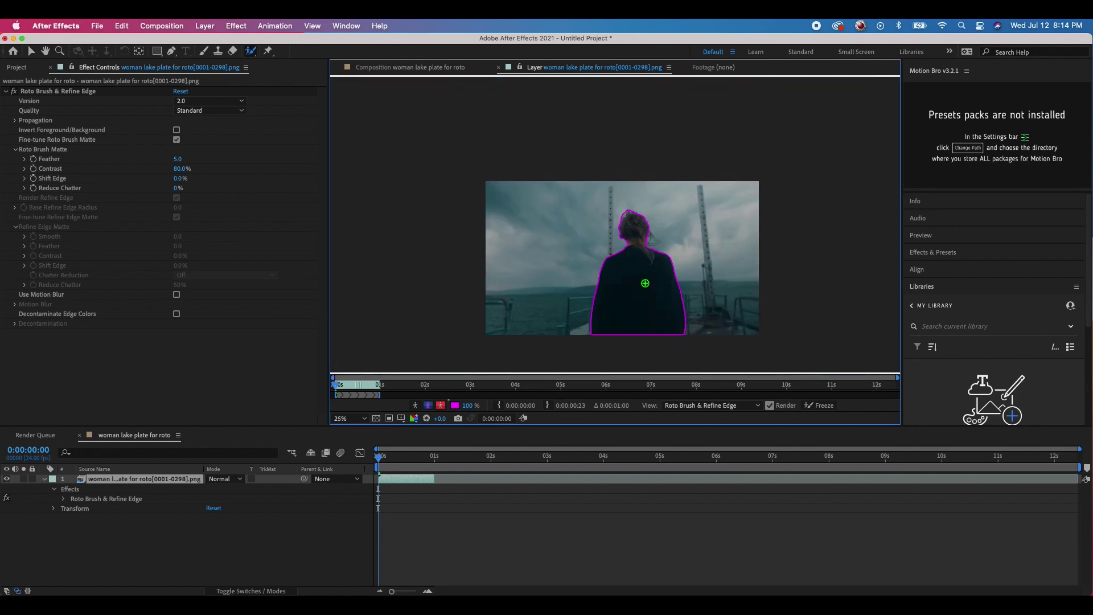
{"action": "scroll", "coordinate": [645, 283], "scroll_direction": "up", "scroll_amount": 2}
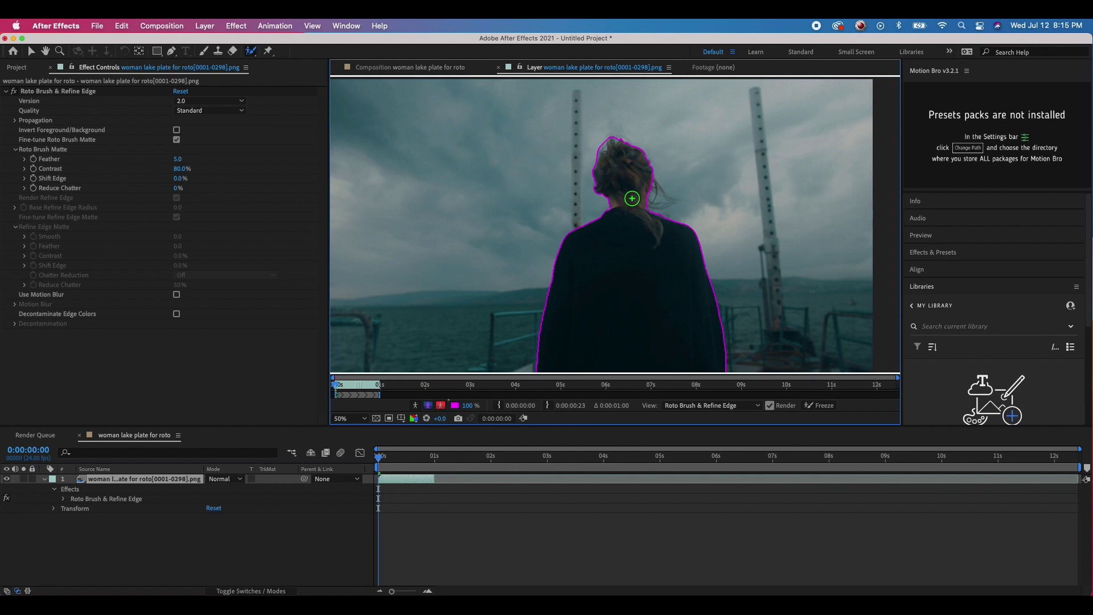
{"action": "left_click_drag", "start_coordinate": [629, 157], "coordinate": [615, 313]}
{"action": "mouse_move", "coordinate": [631, 295]}
{"action": "left_mouse_down"}
{"action": "mouse_move", "coordinate": [683, 295]}
{"action": "mouse_move", "coordinate": [642, 294]}
{"action": "left_mouse_up"}
Paint with the Refine Edge tool around the woman's hair, including the loose strands beside her neck down to the right shoulder
{"action": "scroll", "coordinate": [640, 178], "scroll_direction": "up", "scroll_amount": 3}
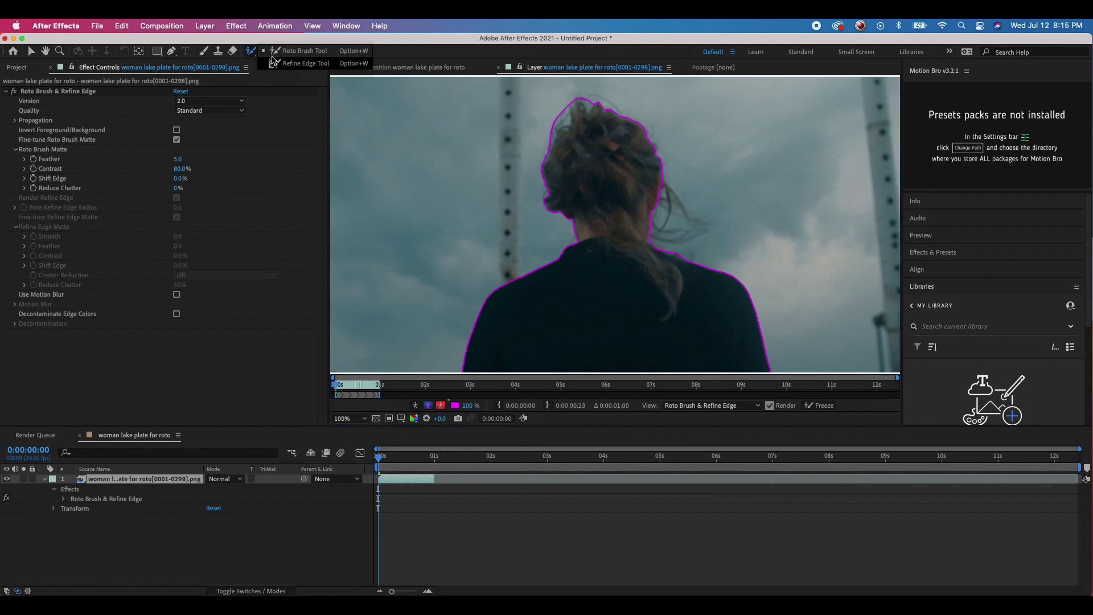
{"action": "left_click", "coordinate": [250, 51]}
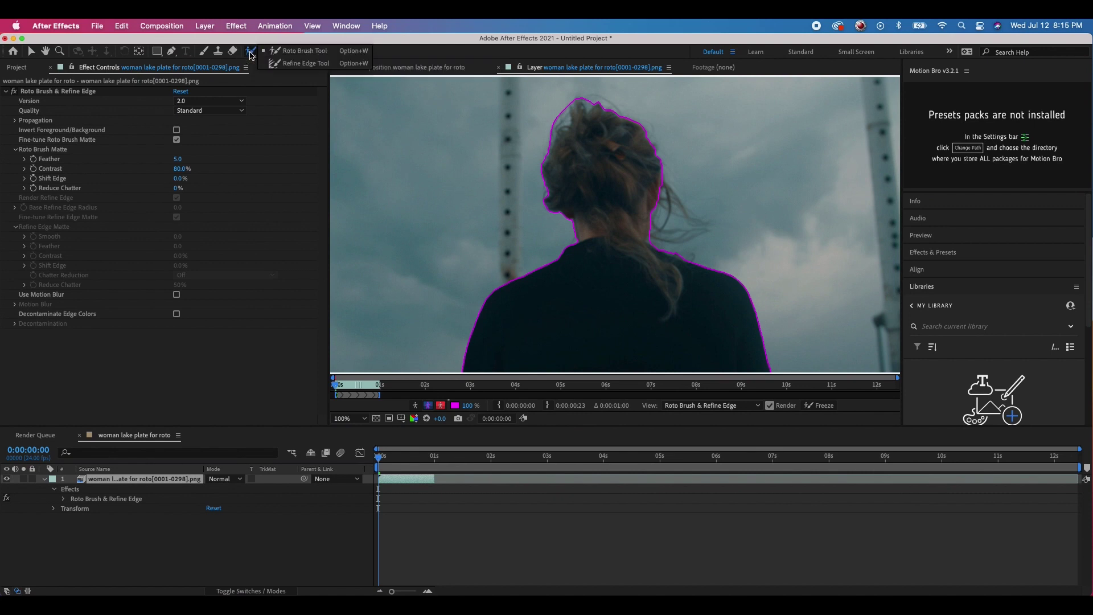
{"action": "left_click", "coordinate": [308, 64]}
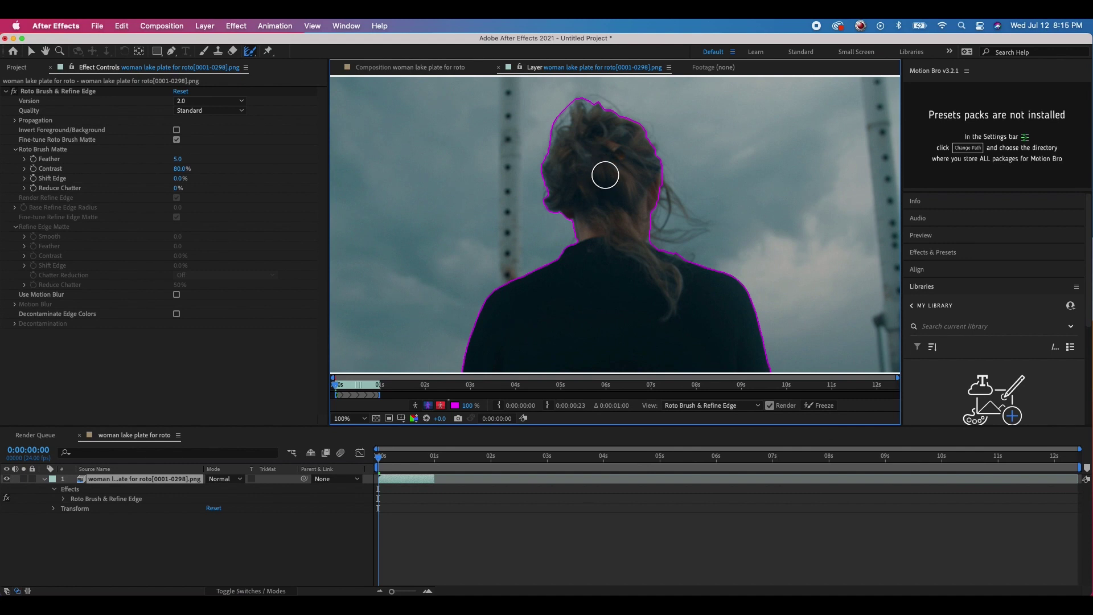
{"action": "key", "text": "ctrl"}
{"action": "mouse_move", "coordinate": [663, 171]}
{"action": "left_mouse_down"}
{"action": "mouse_move", "coordinate": [655, 226]}
{"action": "mouse_move", "coordinate": [671, 243]}
{"action": "mouse_move", "coordinate": [713, 224]}
{"action": "mouse_move", "coordinate": [677, 193]}
{"action": "mouse_move", "coordinate": [669, 223]}
{"action": "mouse_move", "coordinate": [689, 234]}
{"action": "mouse_move", "coordinate": [652, 227]}
{"action": "mouse_move", "coordinate": [666, 194]}
{"action": "mouse_move", "coordinate": [679, 225]}
{"action": "mouse_move", "coordinate": [700, 213]}
{"action": "mouse_move", "coordinate": [688, 223]}
{"action": "mouse_move", "coordinate": [672, 207]}
{"action": "mouse_move", "coordinate": [671, 230]}
{"action": "mouse_move", "coordinate": [692, 252]}
{"action": "mouse_move", "coordinate": [683, 245]}
{"action": "mouse_move", "coordinate": [704, 218]}
{"action": "mouse_move", "coordinate": [670, 215]}
{"action": "mouse_move", "coordinate": [673, 203]}
{"action": "mouse_move", "coordinate": [654, 244]}
{"action": "mouse_move", "coordinate": [664, 177]}
{"action": "mouse_move", "coordinate": [645, 169]}
{"action": "mouse_move", "coordinate": [661, 161]}
{"action": "mouse_move", "coordinate": [646, 129]}
{"action": "mouse_move", "coordinate": [602, 101]}
{"action": "mouse_move", "coordinate": [578, 101]}
{"action": "mouse_move", "coordinate": [542, 181]}
{"action": "mouse_move", "coordinate": [578, 246]}
{"action": "left_mouse_up"}
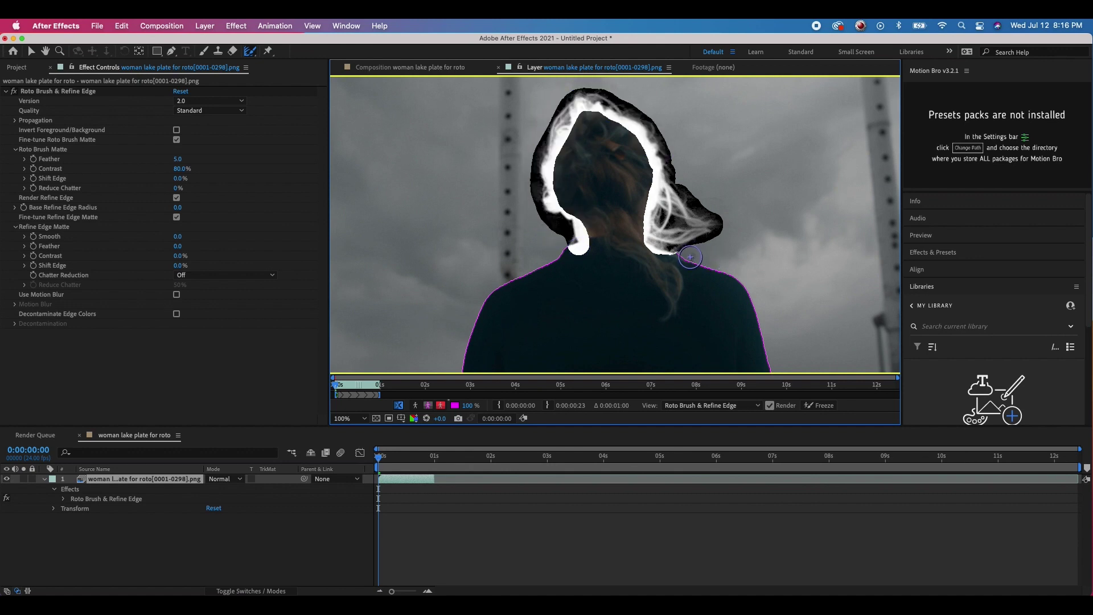
{"action": "left_click", "coordinate": [692, 256]}
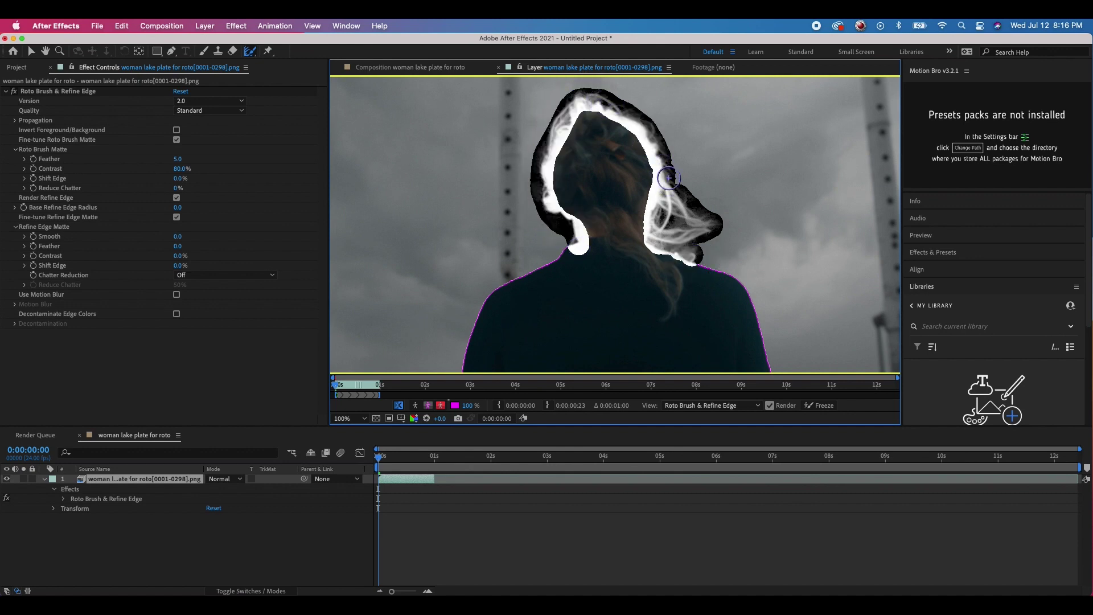
Return to the Roto Brush tool and advance frame by frame to 0:00:00:04, checking the propagated matte around the woman
{"action": "scroll", "coordinate": [610, 237], "scroll_direction": "down", "scroll_amount": 2}
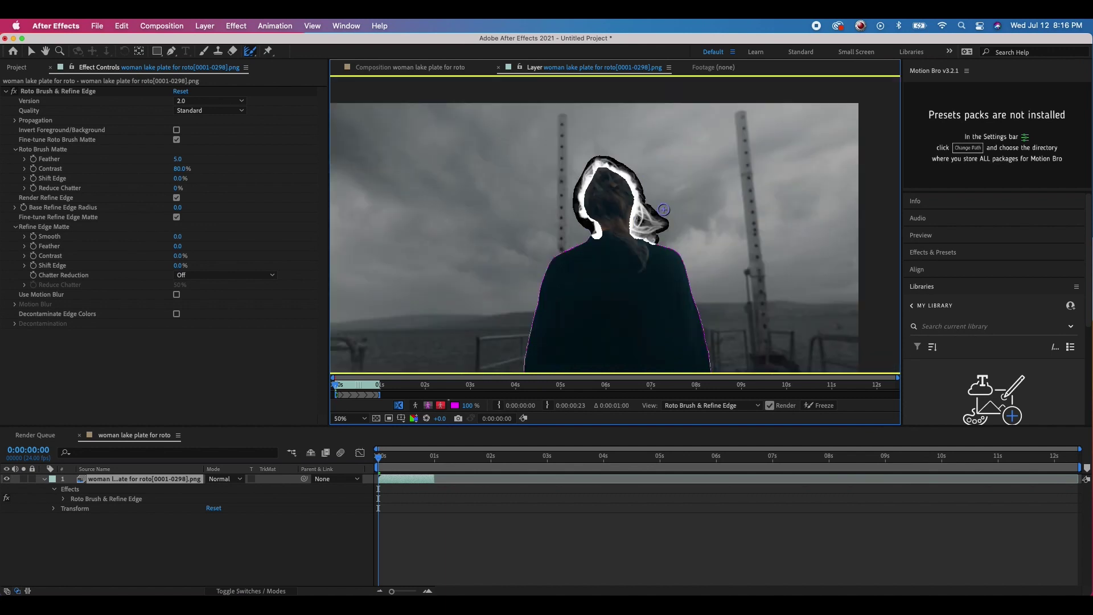
{"action": "left_click_drag", "start_coordinate": [632, 270], "coordinate": [643, 196]}
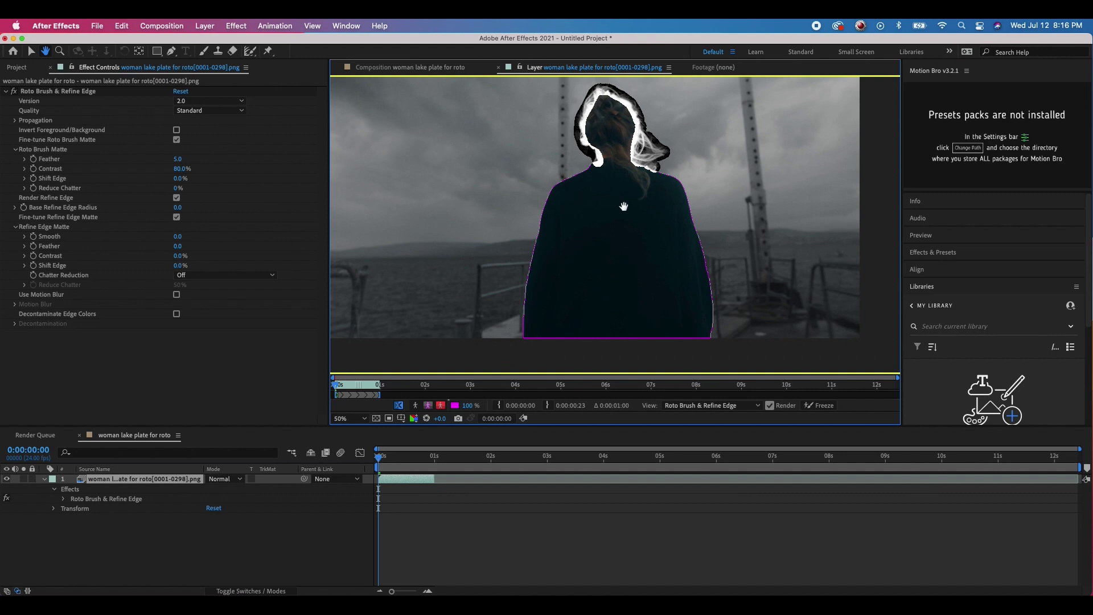
{"action": "key", "text": "space"}
{"action": "left_click_drag", "start_coordinate": [249, 51], "coordinate": [288, 52]}
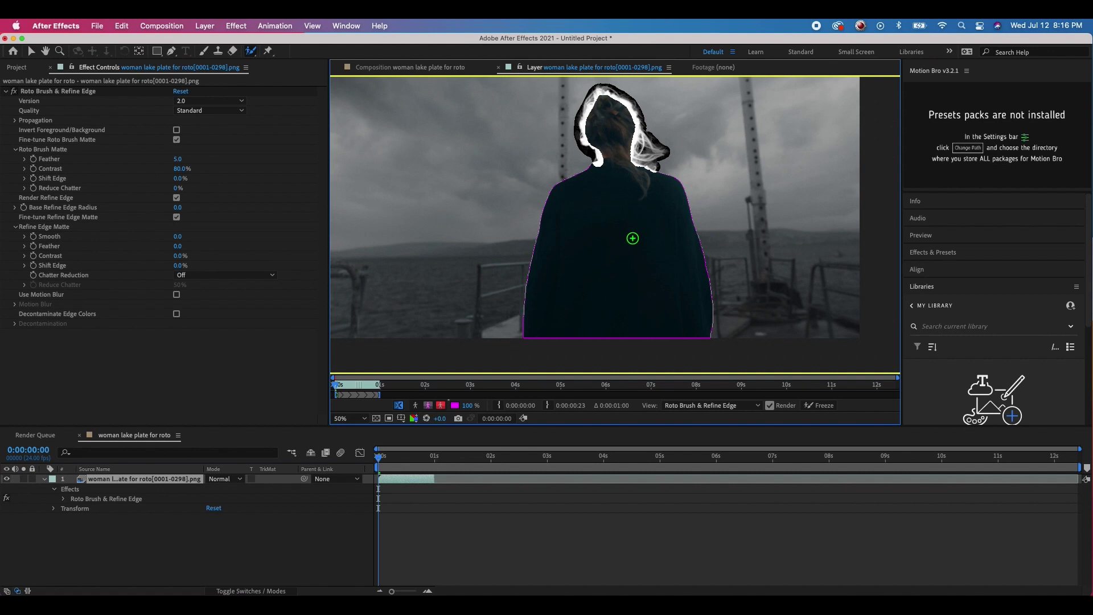
{"action": "key", "text": "Page_Down"}
{"action": "key", "text": "Page_Down"}
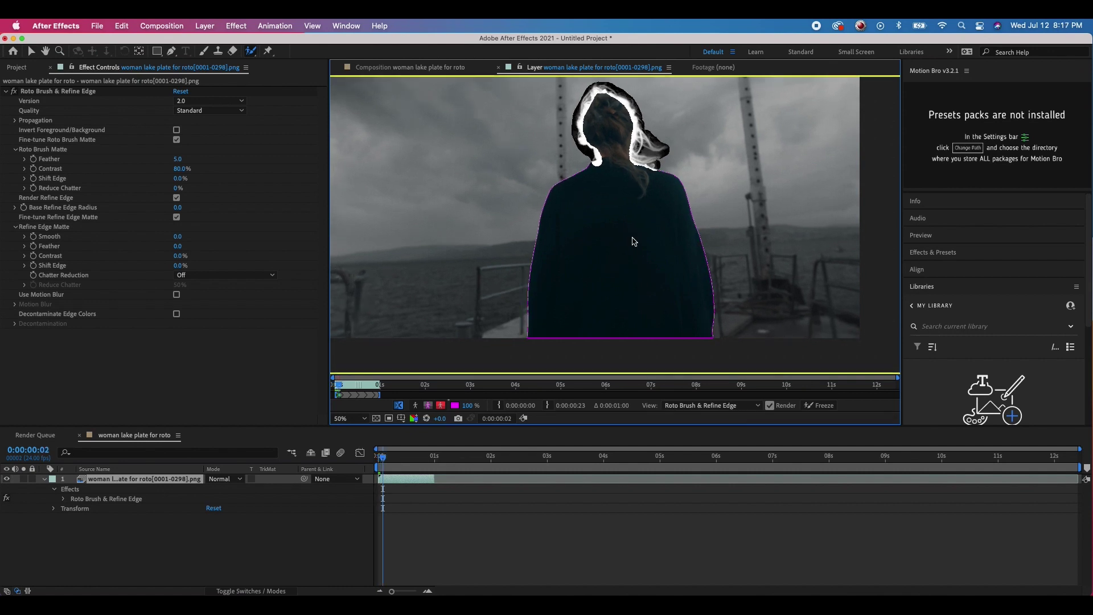
{"action": "key", "text": "Page_Down"}
{"action": "key", "text": "Page_Down"}
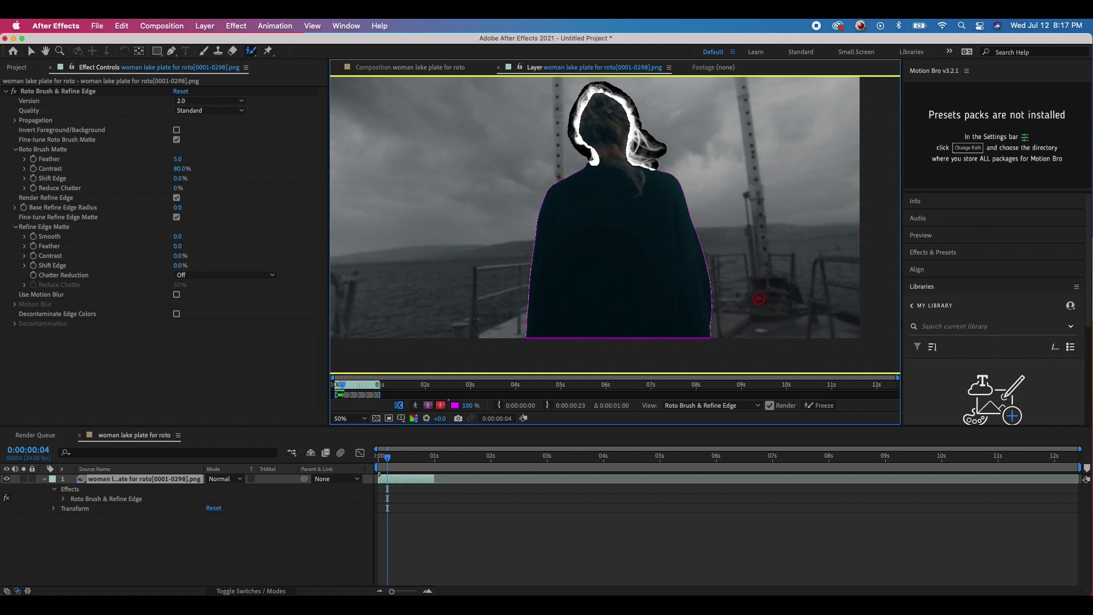
Correct the matte at 0:00:00:04 by brushing foreground over the coat and subtracting the bulge on its left edge
{"action": "left_click_drag", "start_coordinate": [605, 214], "coordinate": [597, 343]}
{"action": "scroll", "coordinate": [529, 294], "scroll_direction": "up", "scroll_amount": 4}
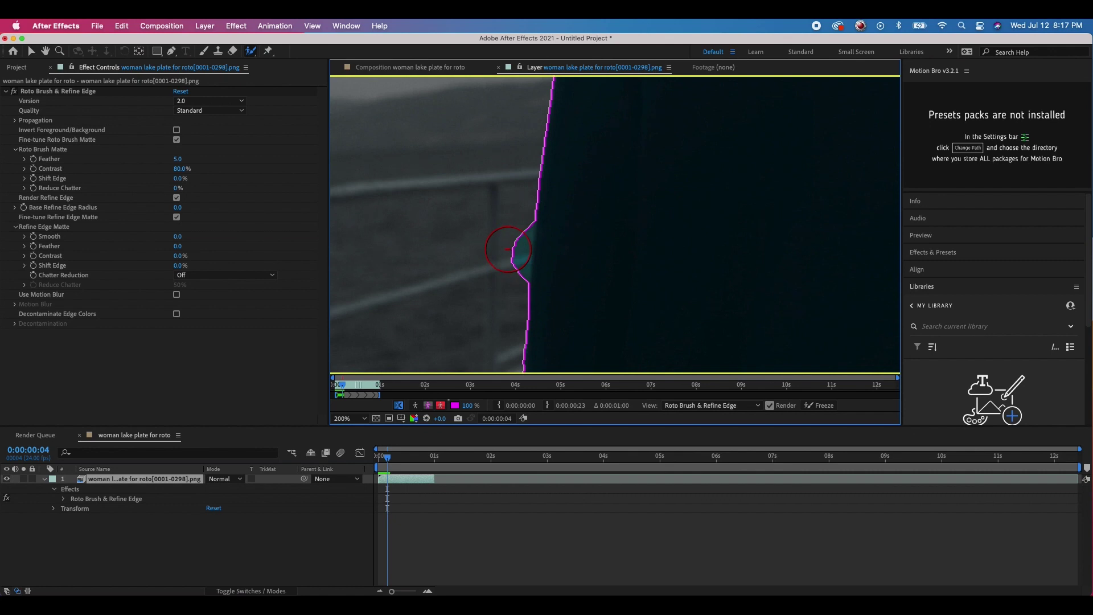
{"action": "left_click_drag", "start_coordinate": [508, 249], "coordinate": [508, 267], "text": "alt"}
{"action": "scroll", "coordinate": [508, 266], "scroll_direction": "down", "scroll_amount": 4}
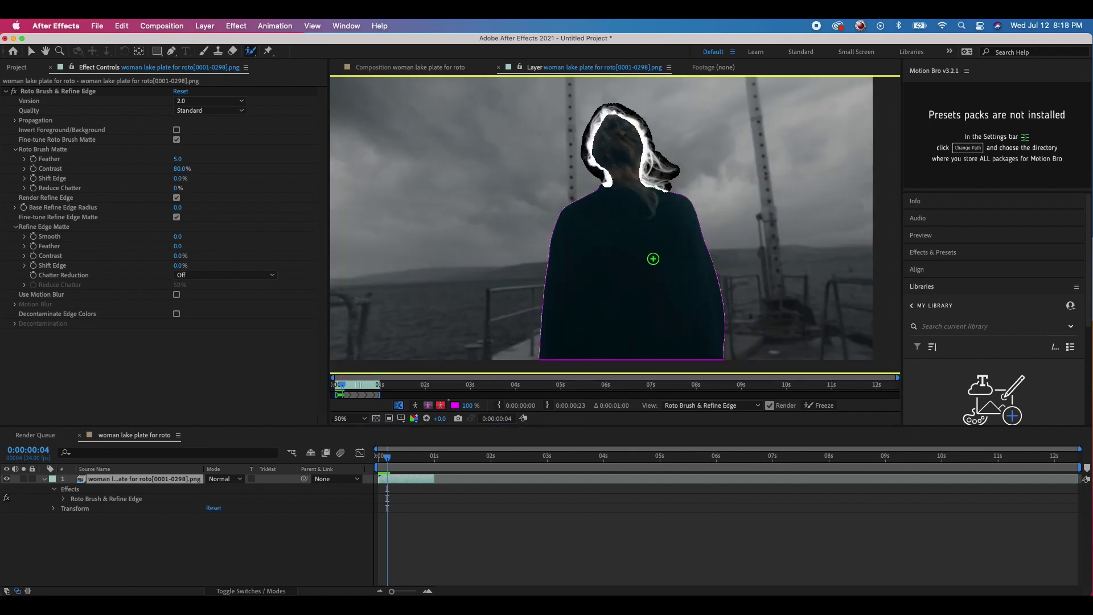
Propagate the matte to 0:00:00:11 and subtract the small bump on the woman's left shoulder outline
{"action": "key", "text": "Page_Down"}
{"action": "key", "text": "Page_Down"}
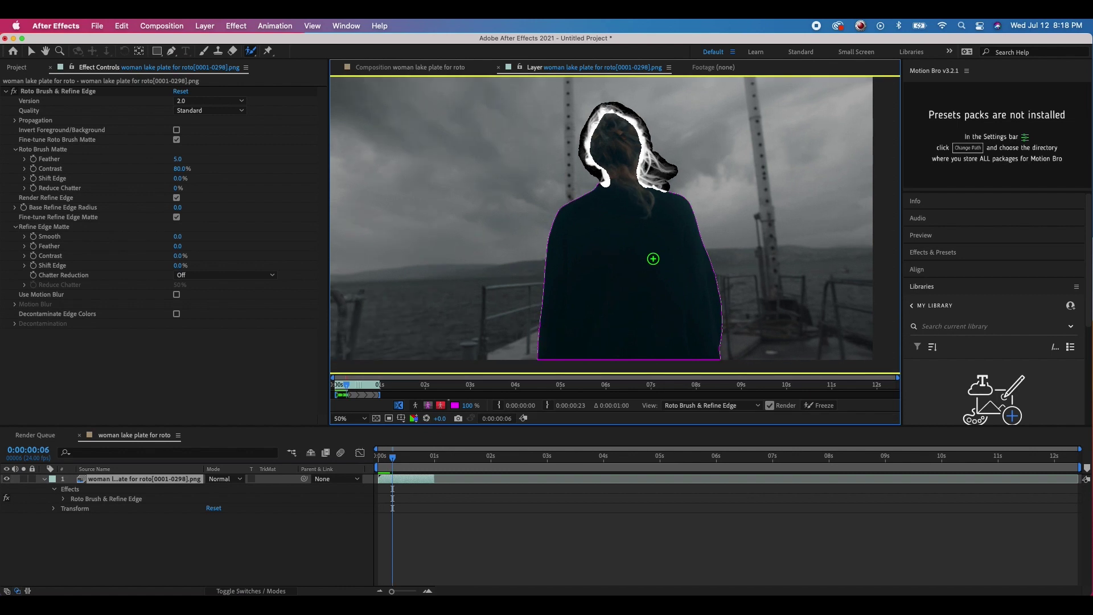
{"action": "key", "text": "space"}
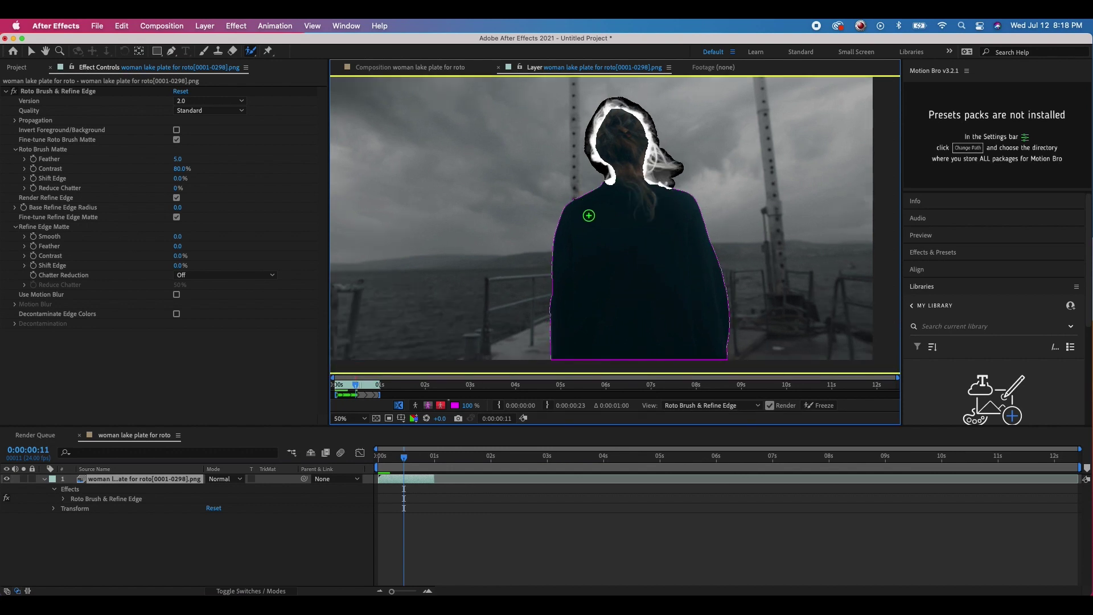
{"action": "scroll", "coordinate": [582, 200], "scroll_direction": "up", "scroll_amount": 2}
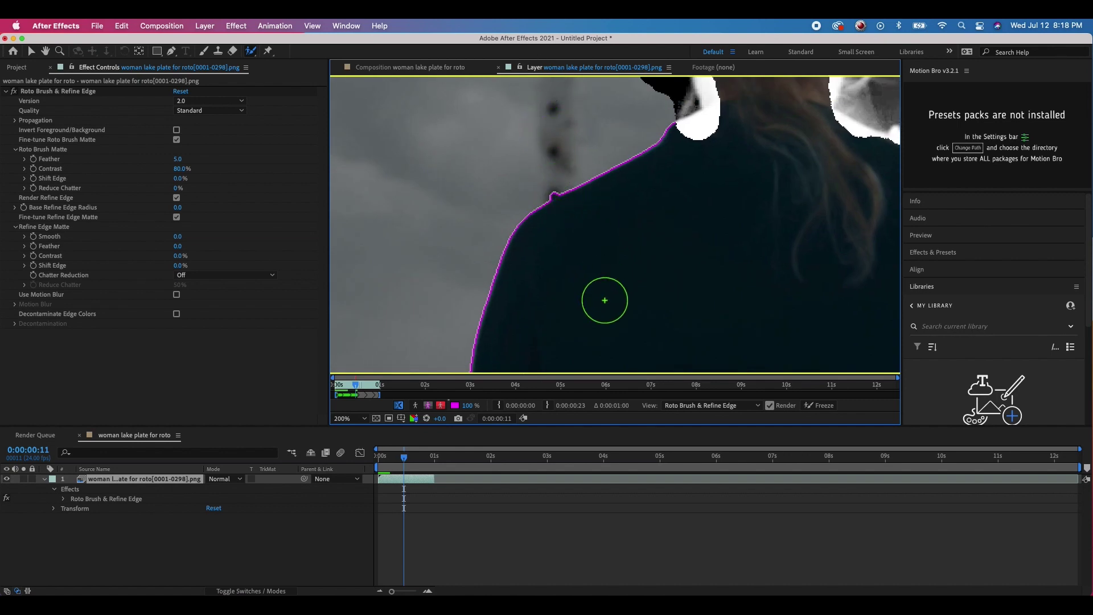
{"action": "left_click_drag", "start_coordinate": [657, 200], "coordinate": [638, 206]}
{"action": "left_click", "coordinate": [554, 194], "text": "alt"}
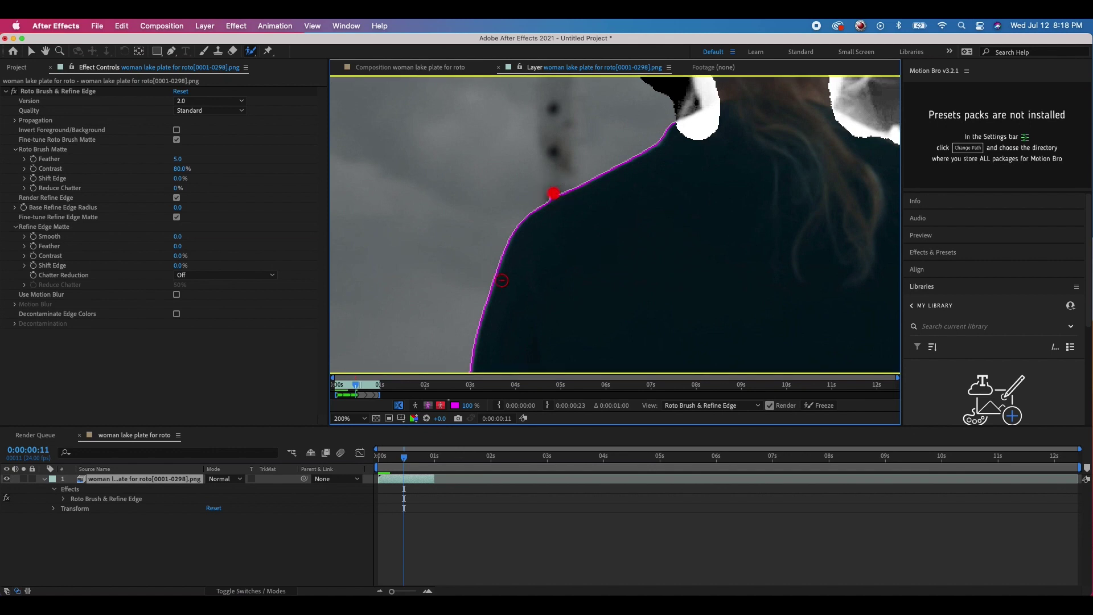
{"action": "scroll", "coordinate": [591, 269], "scroll_direction": "down", "scroll_amount": 4}
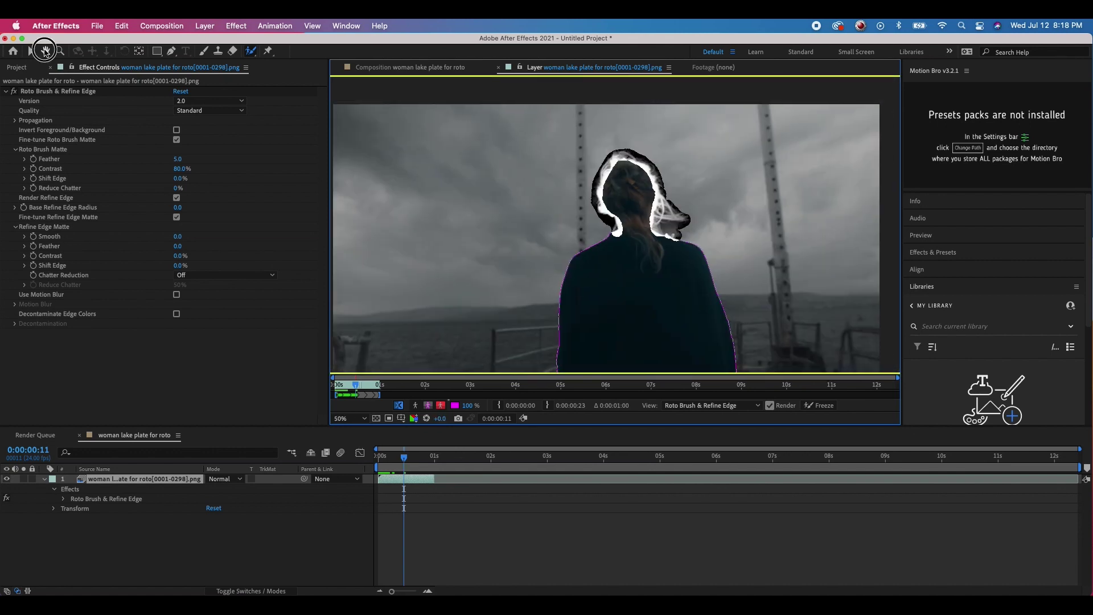
Propagate the matte to 0:00:00:21 with the Roto Brush and remove the background bump at the left shoulder
{"action": "left_click", "coordinate": [45, 51]}
{"action": "left_click_drag", "start_coordinate": [505, 217], "coordinate": [471, 173]}
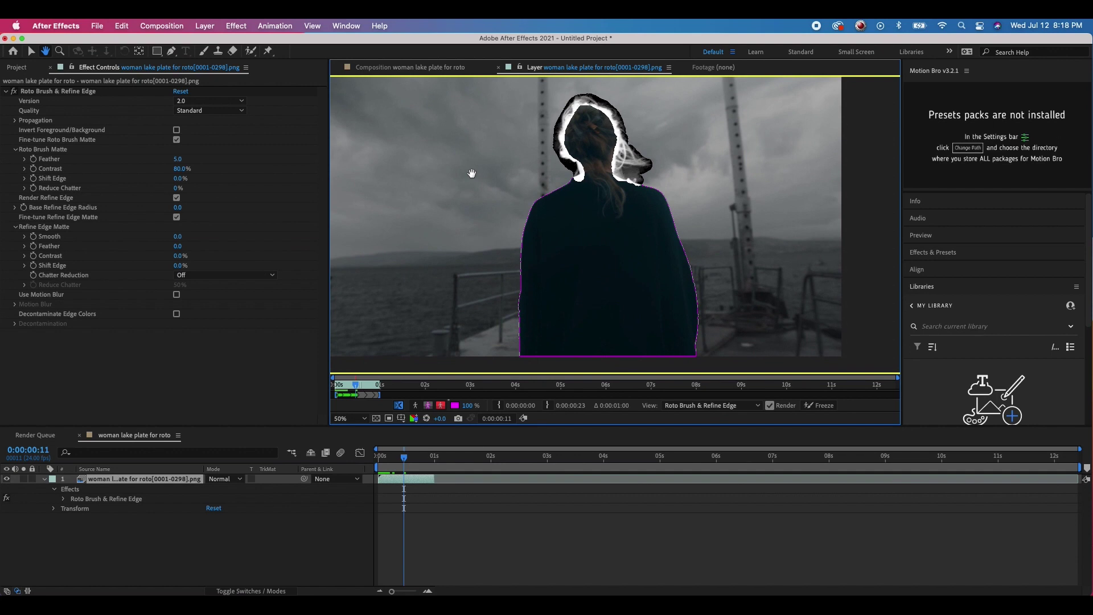
{"action": "left_click", "coordinate": [251, 51]}
{"action": "key", "text": "space"}
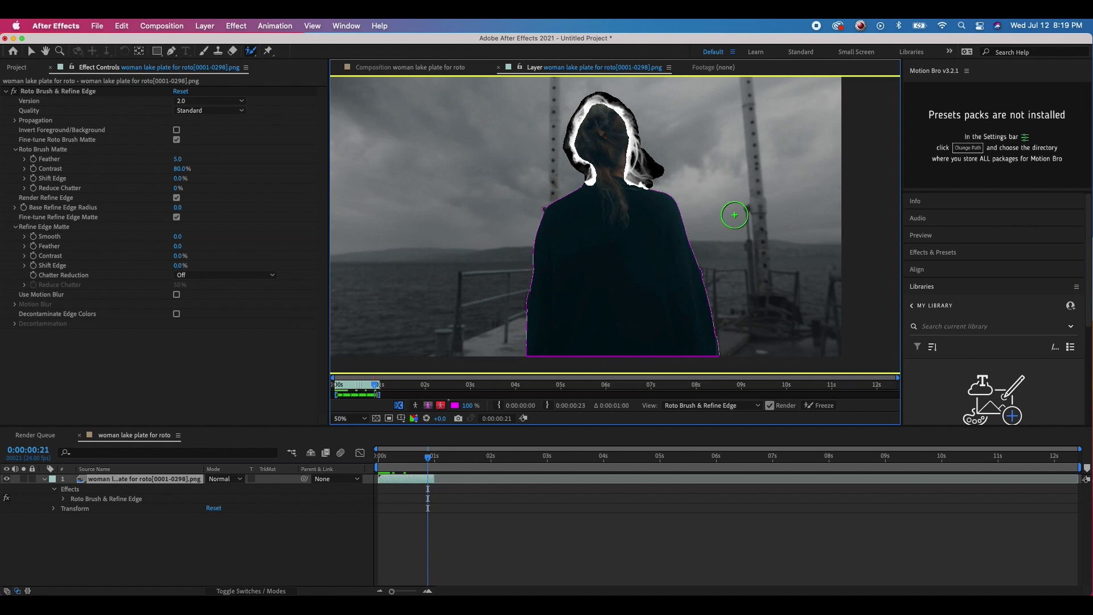
{"action": "scroll", "coordinate": [542, 193], "scroll_direction": "up", "scroll_amount": 2}
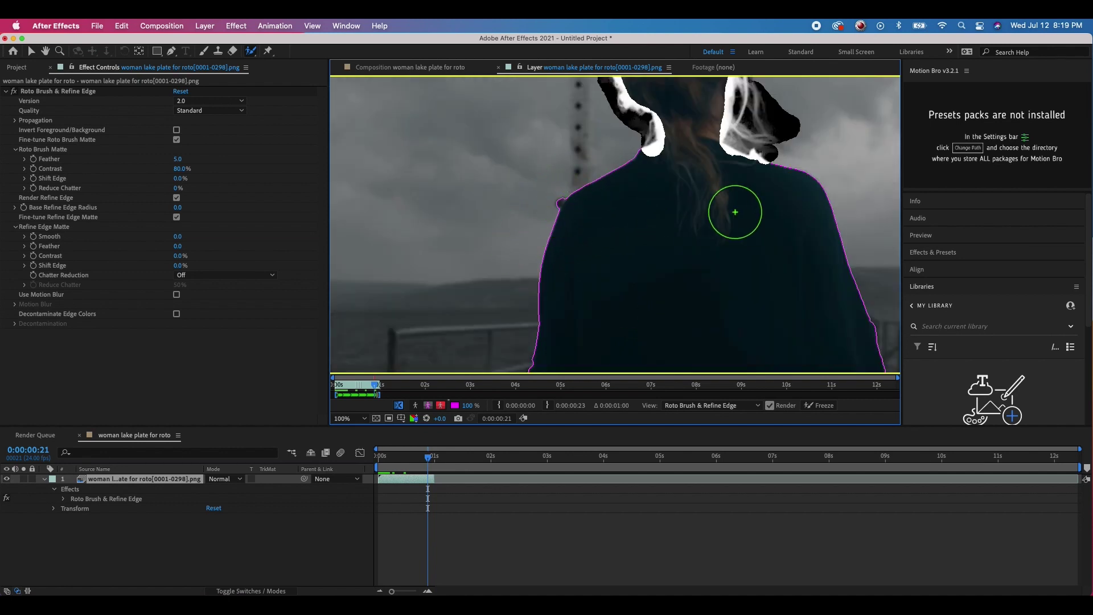
{"action": "left_click_drag", "start_coordinate": [554, 198], "coordinate": [537, 215]}
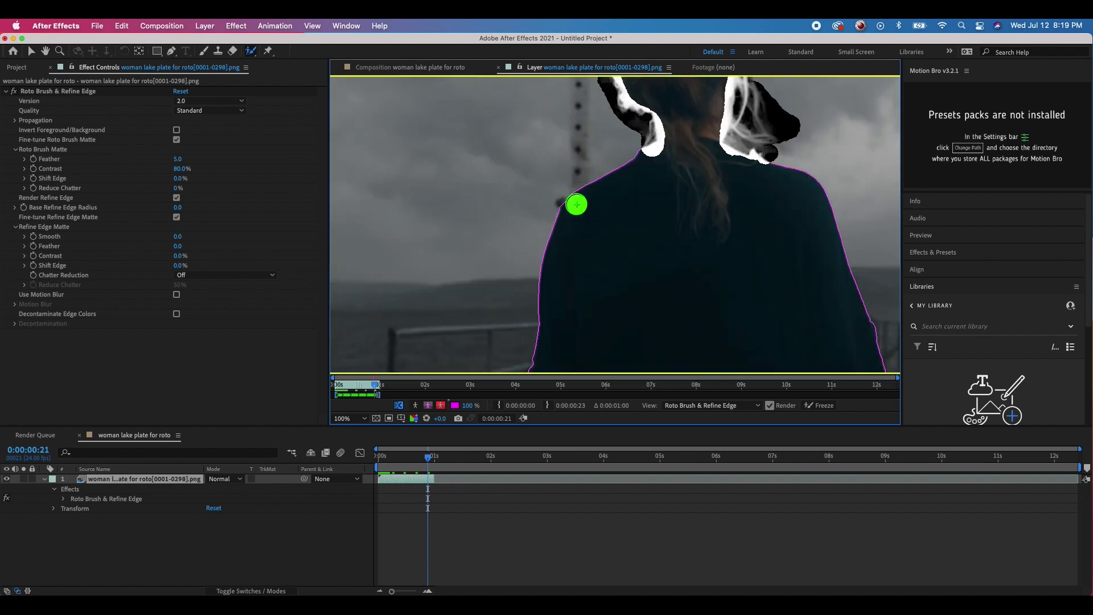
{"action": "scroll", "coordinate": [688, 187], "scroll_direction": "down", "scroll_amount": 2}
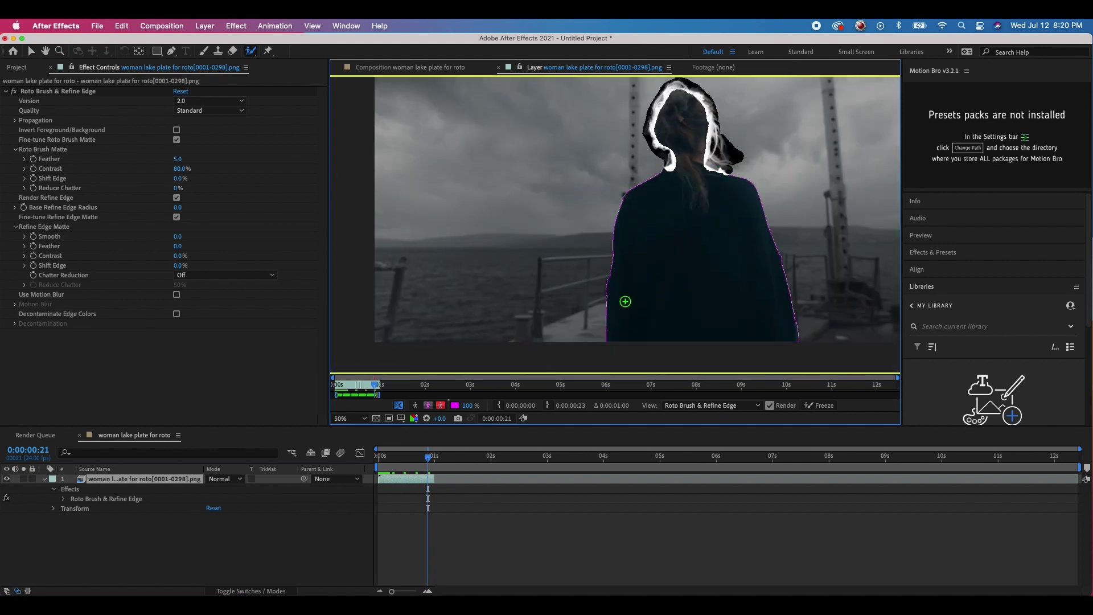
Check the matte frame by frame up to 0:00:00:23 and freeze the Roto Brush & Refine Edge propagation
{"action": "left_click", "coordinate": [46, 52]}
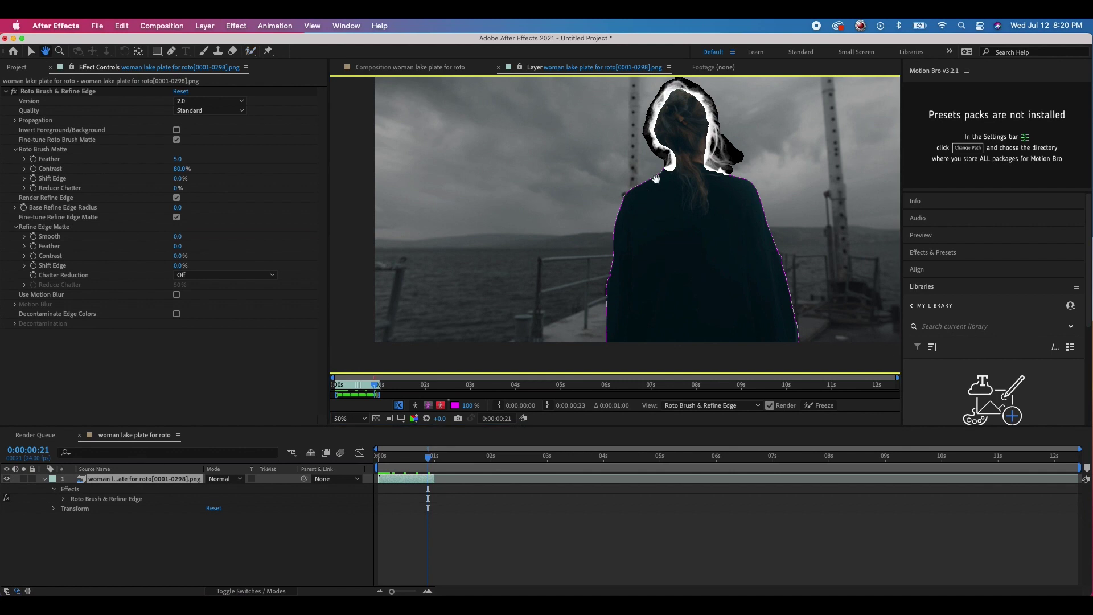
{"action": "mouse_move", "coordinate": [689, 170]}
{"action": "left_mouse_down"}
{"action": "mouse_move", "coordinate": [566, 178]}
{"action": "mouse_move", "coordinate": [598, 187]}
{"action": "left_mouse_up"}
{"action": "left_click", "coordinate": [250, 51]}
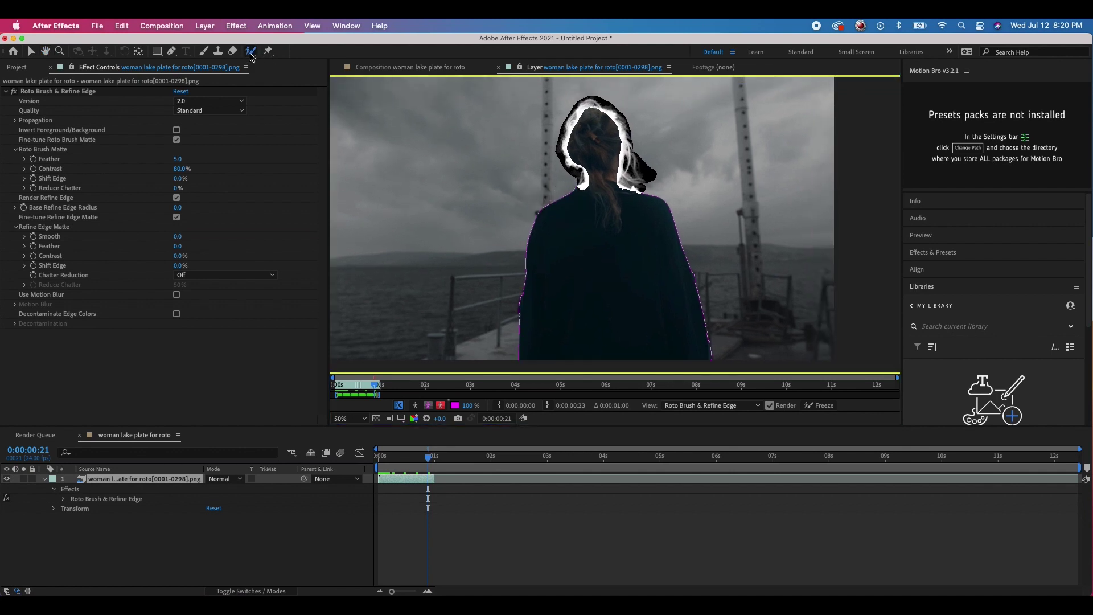
{"action": "key", "text": "Page_Down"}
{"action": "key", "text": "Page_Down"}
{"action": "key", "text": "Page_Down"}
{"action": "key", "text": "Page_Up"}
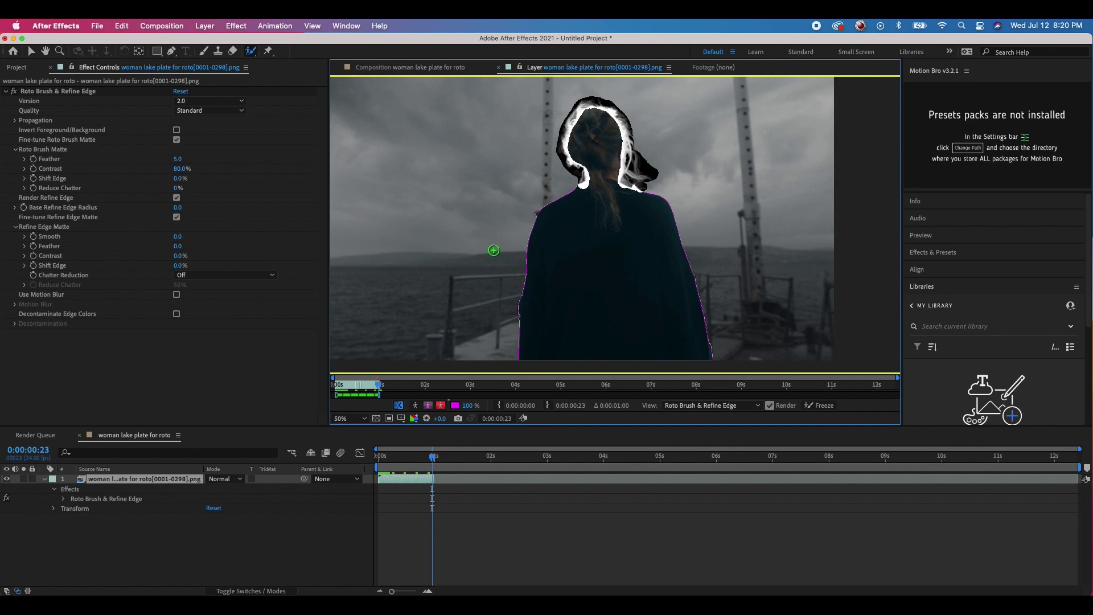
{"action": "left_click", "coordinate": [819, 406]}
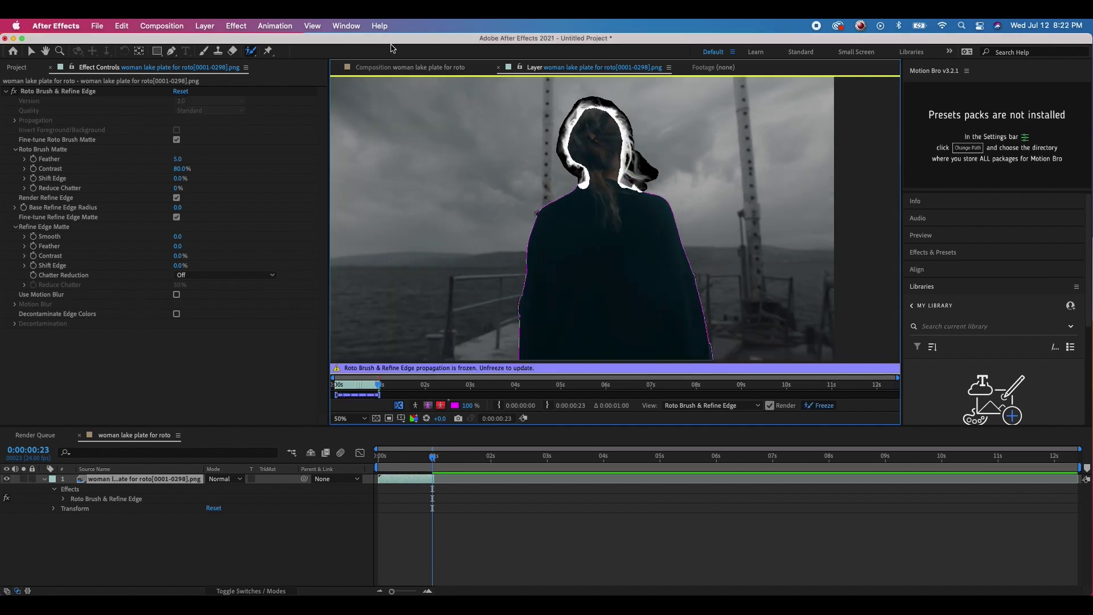
Examine the cut-out woman in the composition view, inspecting the hair and shoulder edges against the transparent background
{"action": "left_click", "coordinate": [385, 68]}
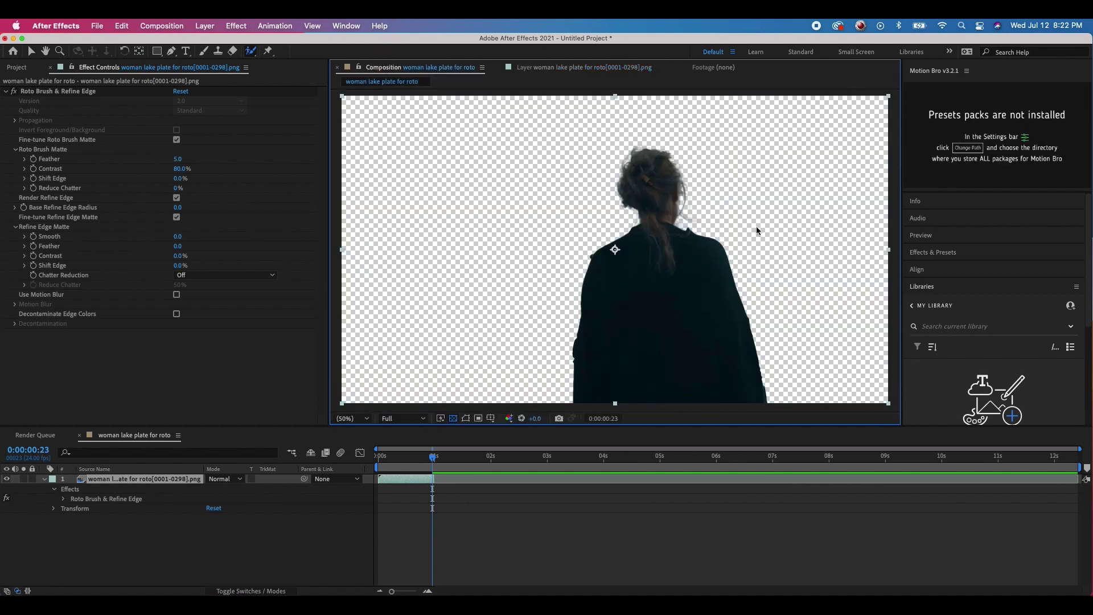
{"action": "scroll", "coordinate": [674, 233], "scroll_direction": "down", "scroll_amount": 1}
{"action": "scroll", "coordinate": [678, 248], "scroll_direction": "up", "scroll_amount": 1}
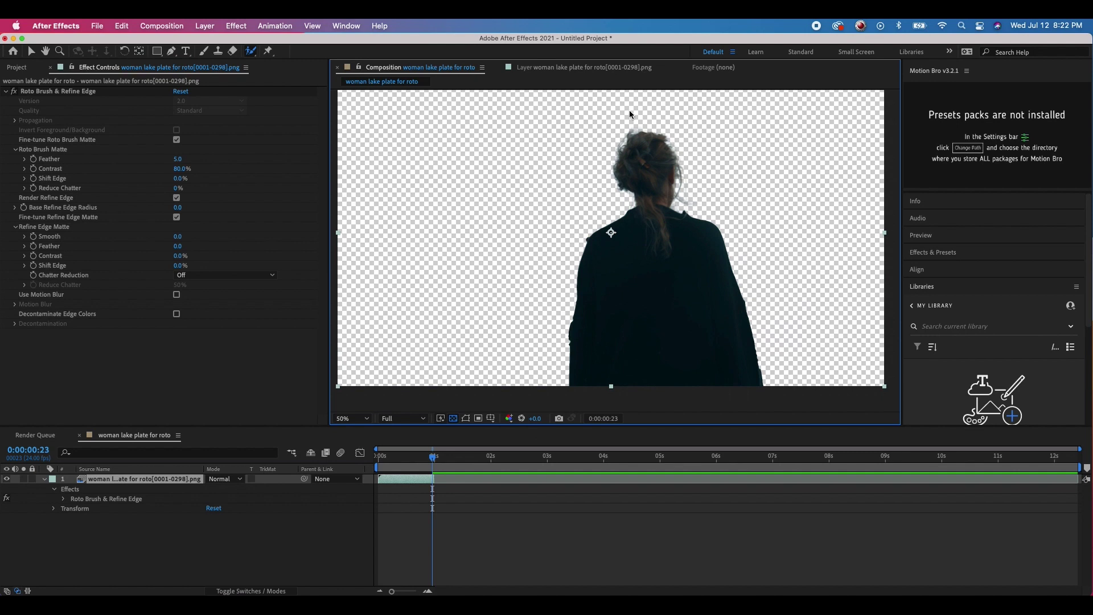
{"action": "scroll", "coordinate": [692, 167], "scroll_direction": "up", "scroll_amount": 2}
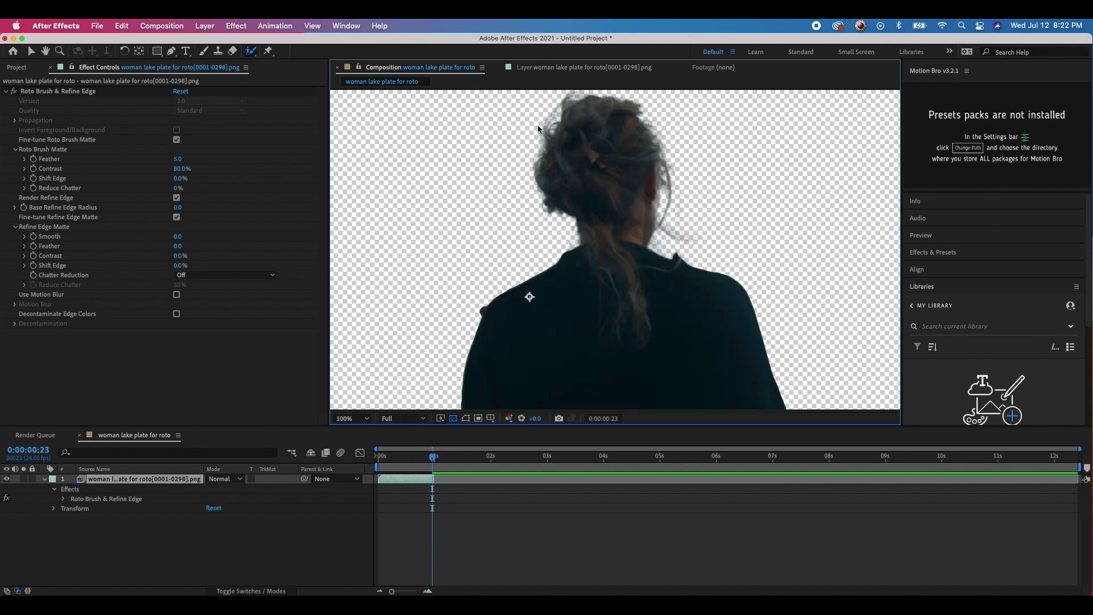
{"action": "key", "text": "h"}
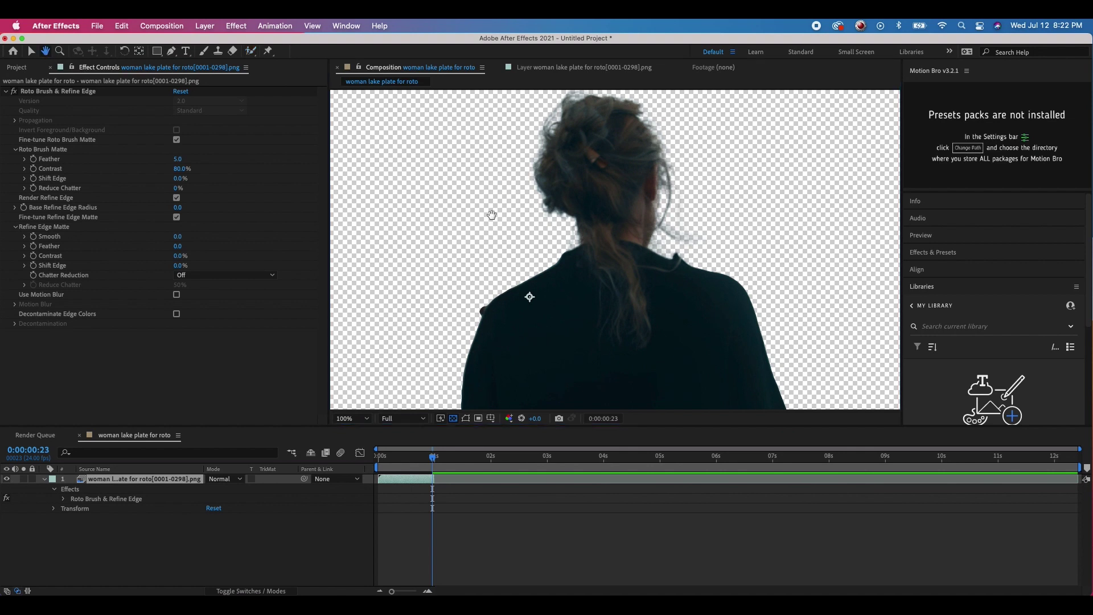
{"action": "left_click_drag", "start_coordinate": [494, 214], "coordinate": [501, 246]}
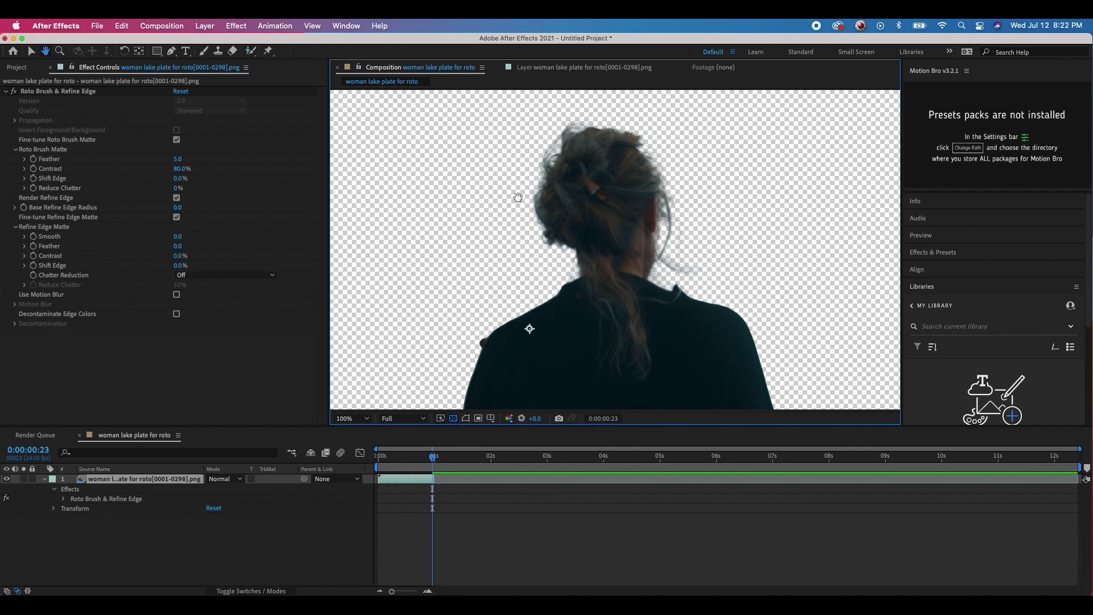
{"action": "key", "text": "v"}
{"action": "scroll", "coordinate": [659, 154], "scroll_direction": "down", "scroll_amount": 2}
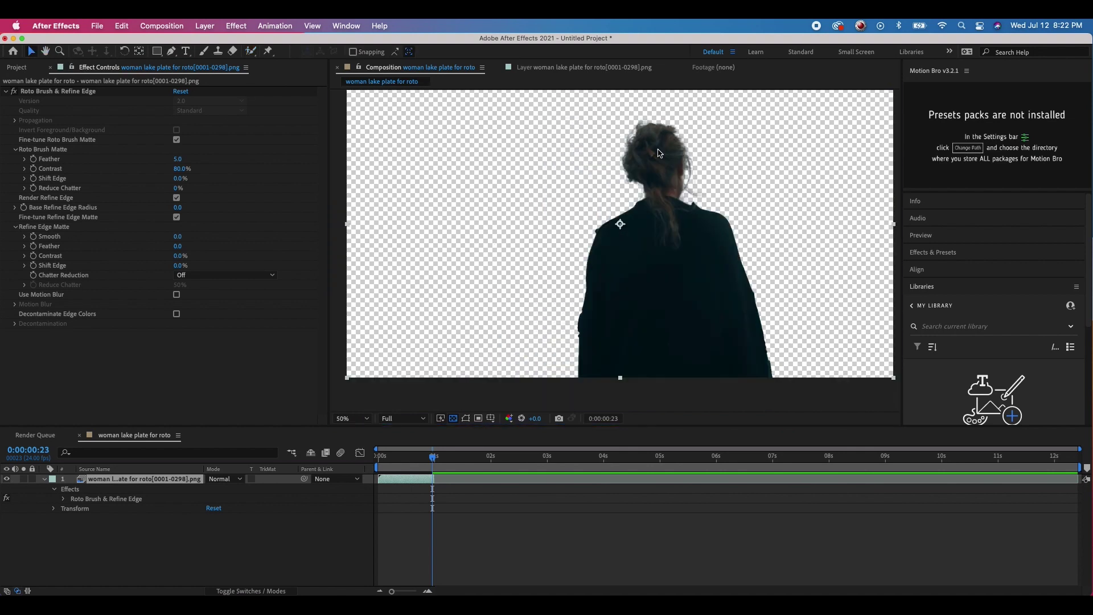
Enable Use Motion Blur and Decontaminate Edge Colors in the Roto Brush & Refine Edge effect
{"action": "left_click", "coordinate": [38, 92]}
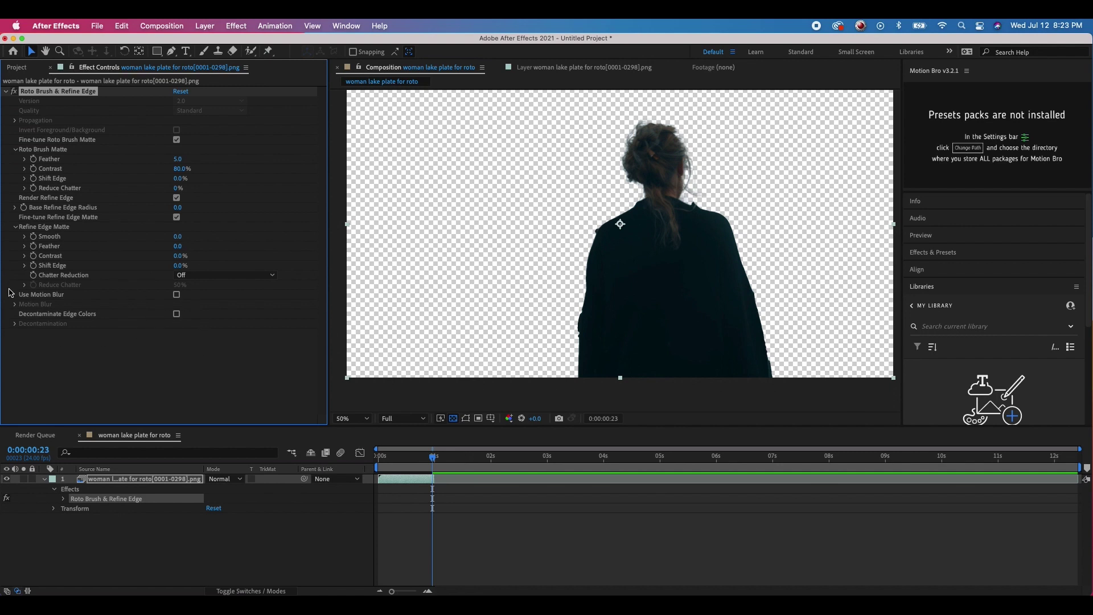
{"action": "left_click", "coordinate": [177, 295]}
{"action": "left_click", "coordinate": [177, 315]}
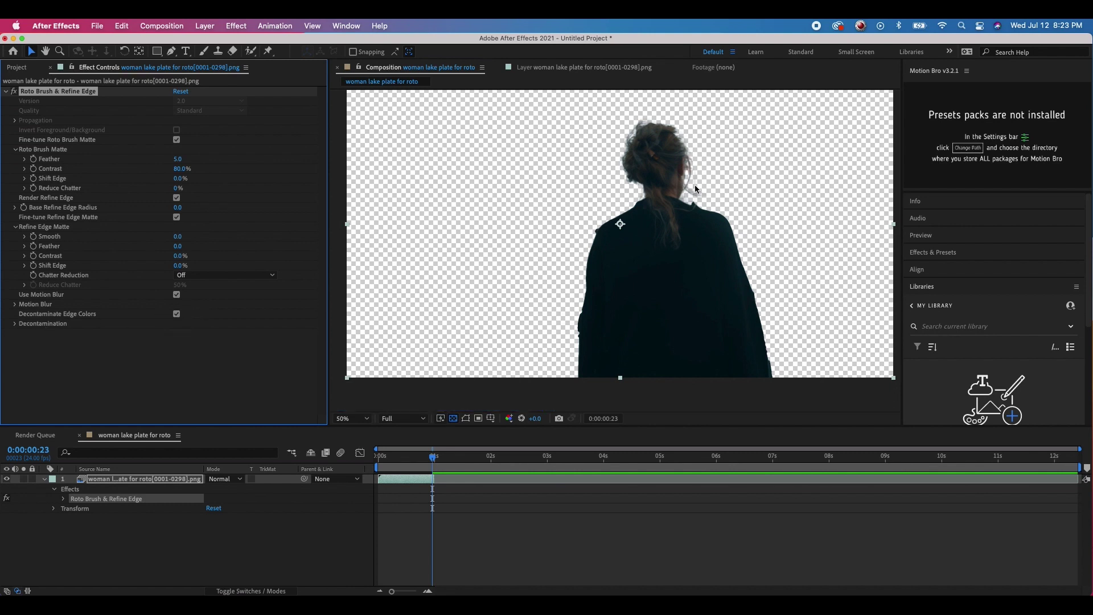
Compare the hair edges with Decontaminate Edge Colors off and on, leaving the option enabled
{"action": "scroll", "coordinate": [696, 190], "scroll_direction": "up", "scroll_amount": 2}
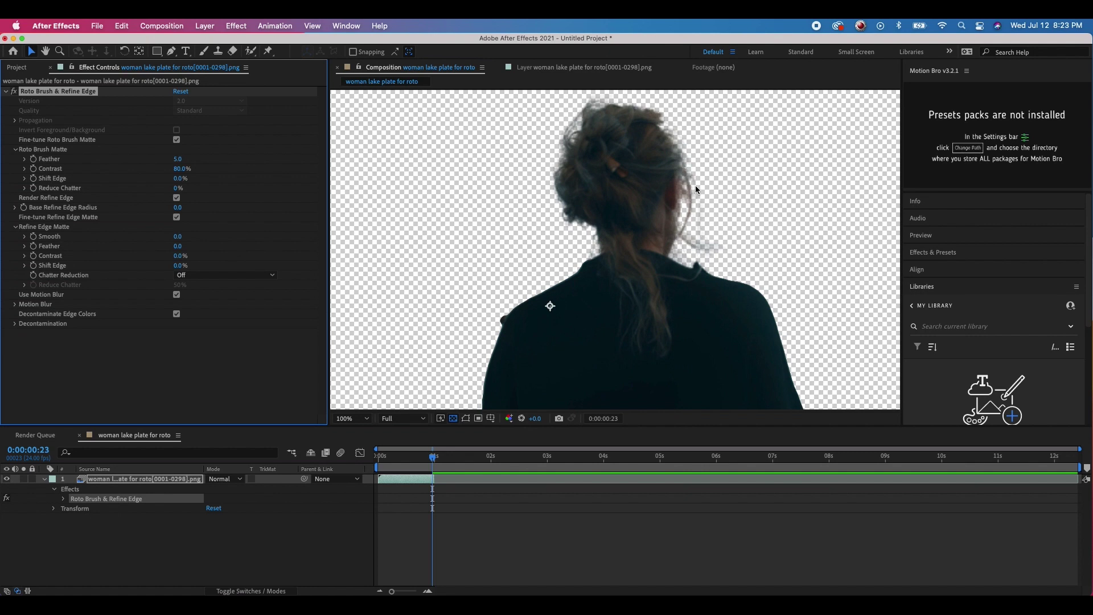
{"action": "left_click", "coordinate": [176, 315]}
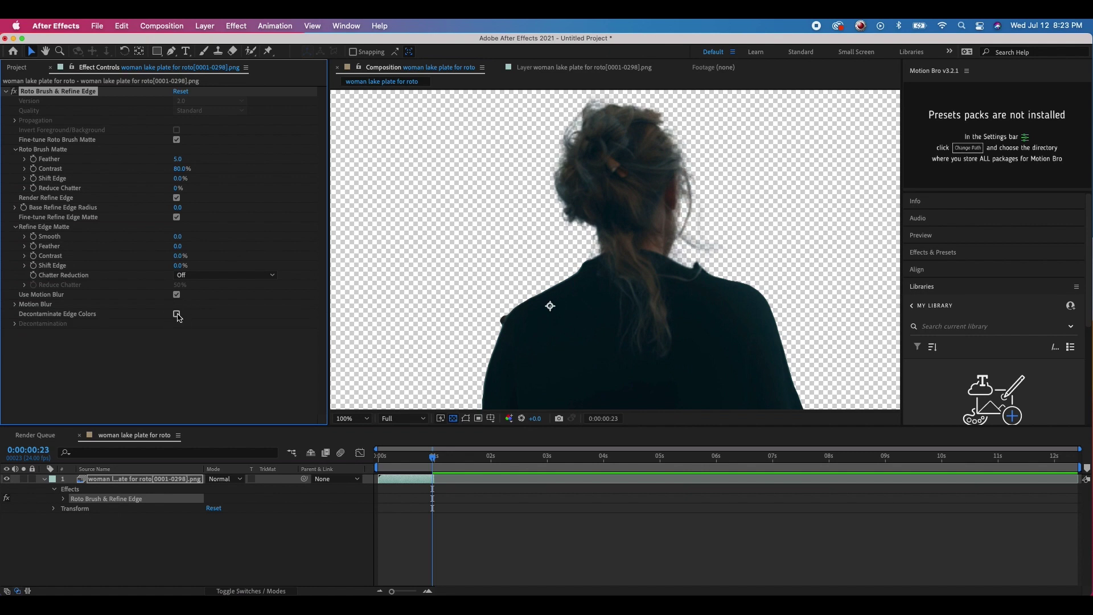
{"action": "left_click", "coordinate": [178, 315]}
{"action": "left_click", "coordinate": [176, 314]}
{"action": "left_click", "coordinate": [177, 314]}
{"action": "left_click", "coordinate": [176, 314]}
{"action": "left_click", "coordinate": [177, 315]}
{"action": "left_click", "coordinate": [177, 315]}
{"action": "left_click", "coordinate": [176, 314]}
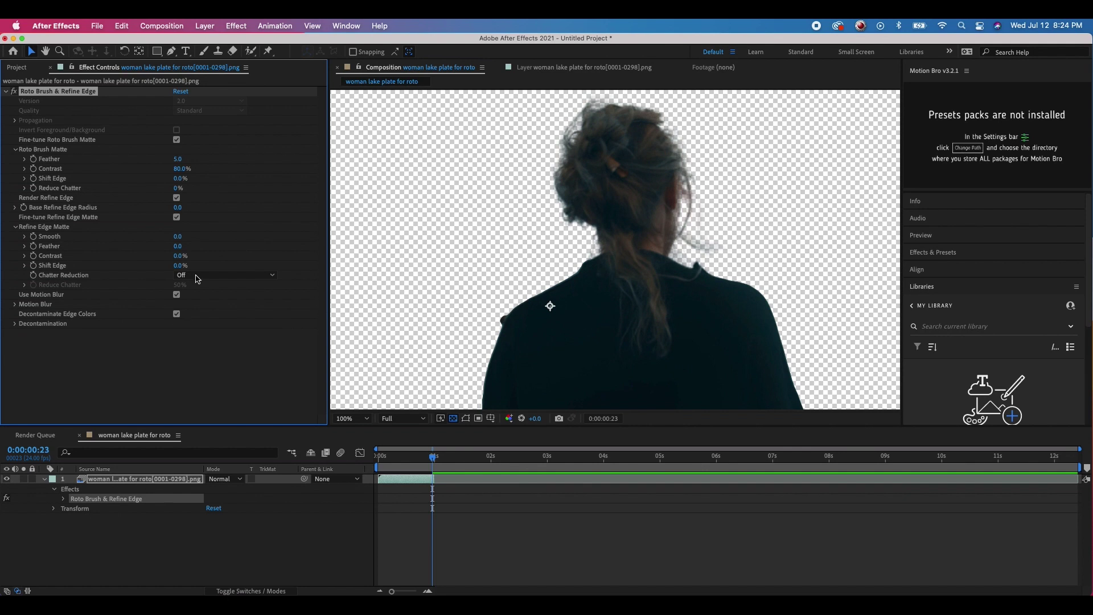
{"action": "scroll", "coordinate": [653, 235], "scroll_direction": "down", "scroll_amount": 4}
{"action": "scroll", "coordinate": [654, 235], "scroll_direction": "up", "scroll_amount": 4}
{"action": "scroll", "coordinate": [699, 217], "scroll_direction": "down", "scroll_amount": 2}
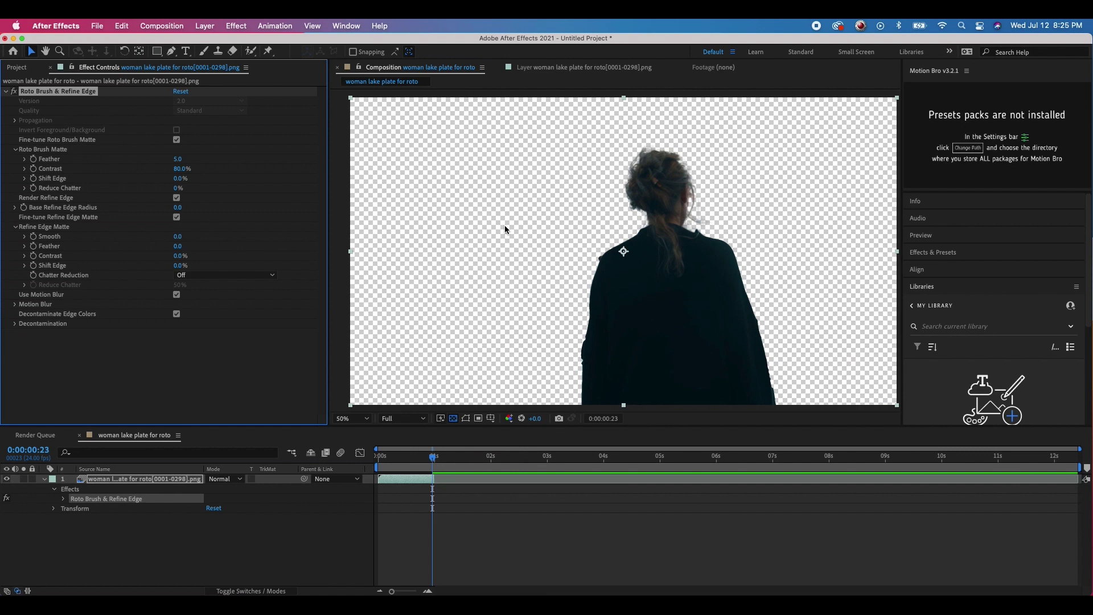
Add the woman lake plate for roto composition to the Render Queue and enlarge the queue's display area
{"action": "left_click", "coordinate": [151, 27]}
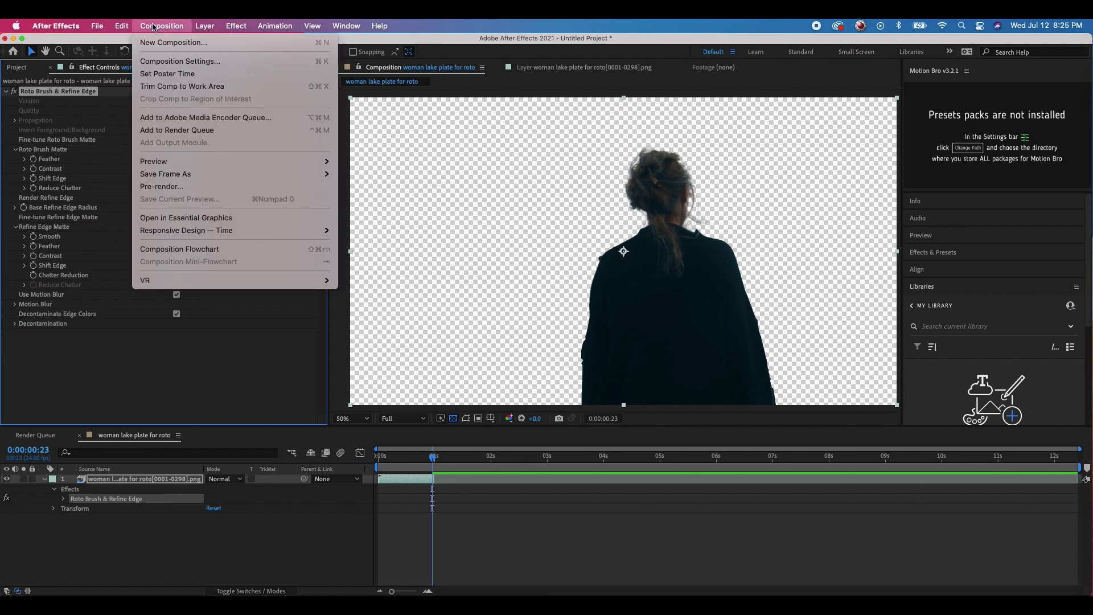
{"action": "left_click", "coordinate": [229, 131]}
{"action": "left_click_drag", "start_coordinate": [245, 427], "coordinate": [250, 400]}
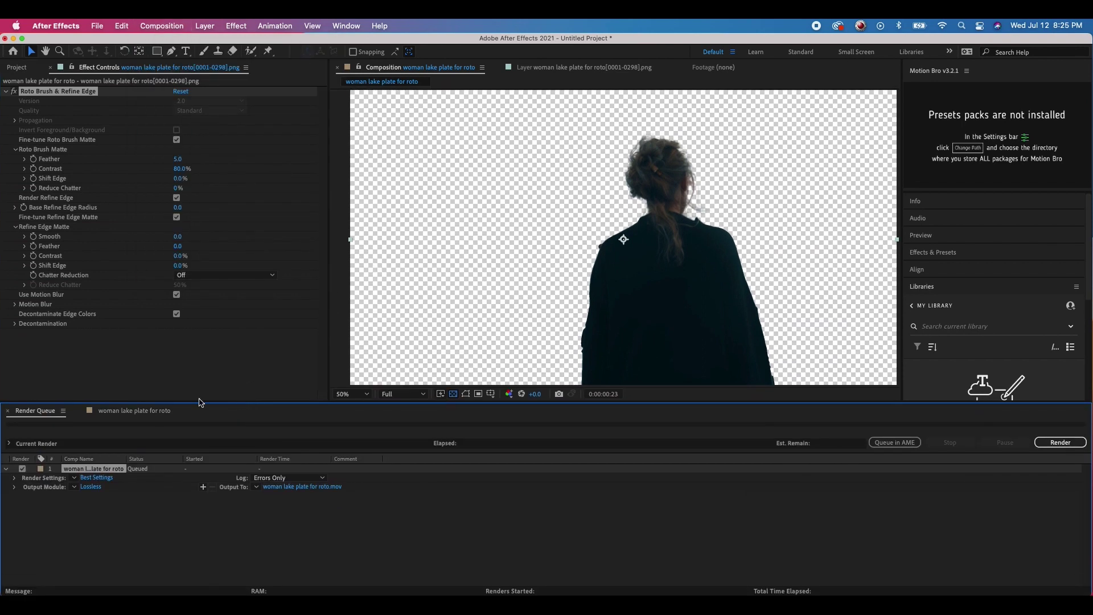
Configure the render's output module as a PNG Sequence with RGB + Alpha channels
{"action": "left_click", "coordinate": [91, 487]}
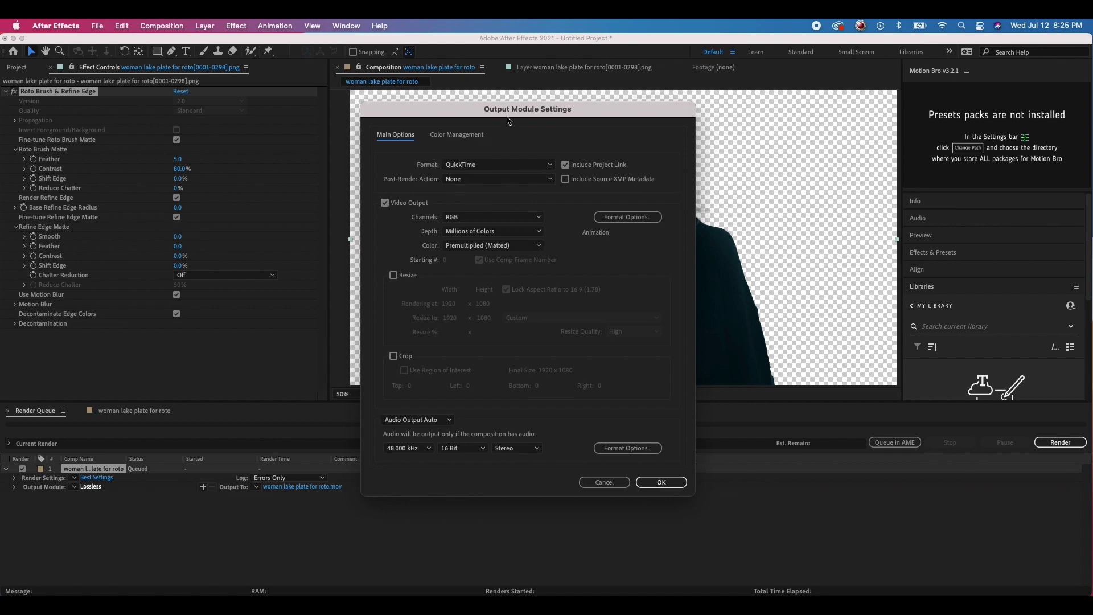
{"action": "left_click_drag", "start_coordinate": [503, 103], "coordinate": [453, 102]}
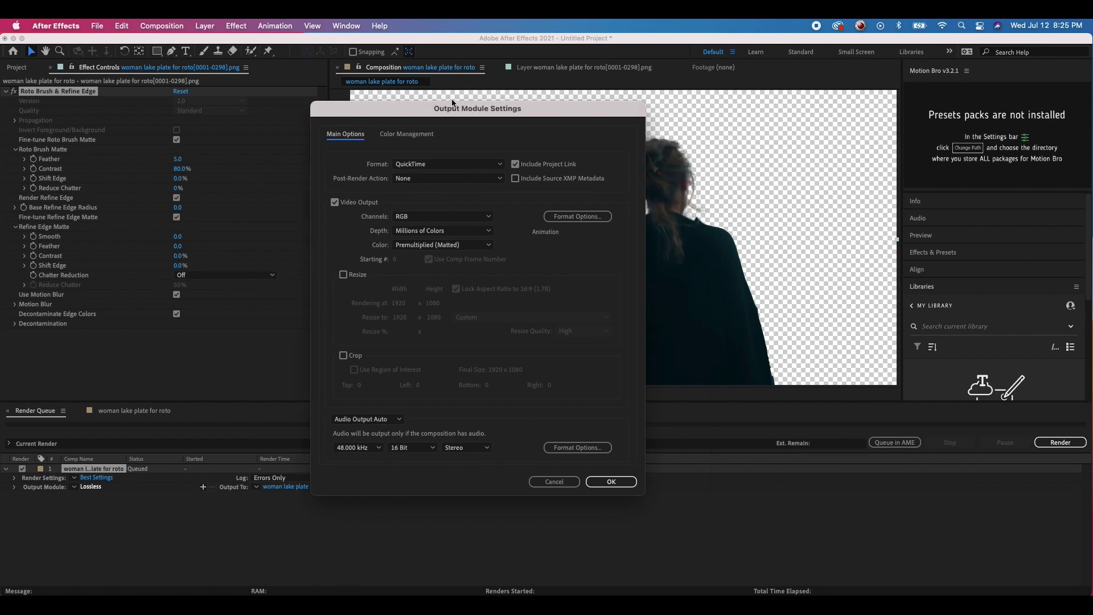
{"action": "left_click", "coordinate": [408, 164]}
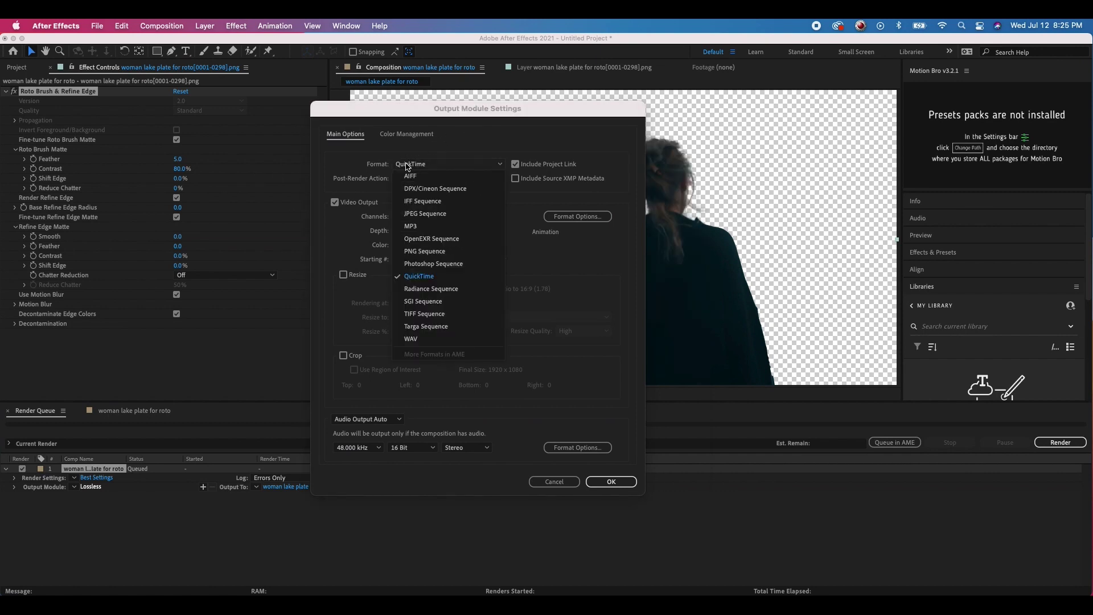
{"action": "left_click", "coordinate": [420, 252]}
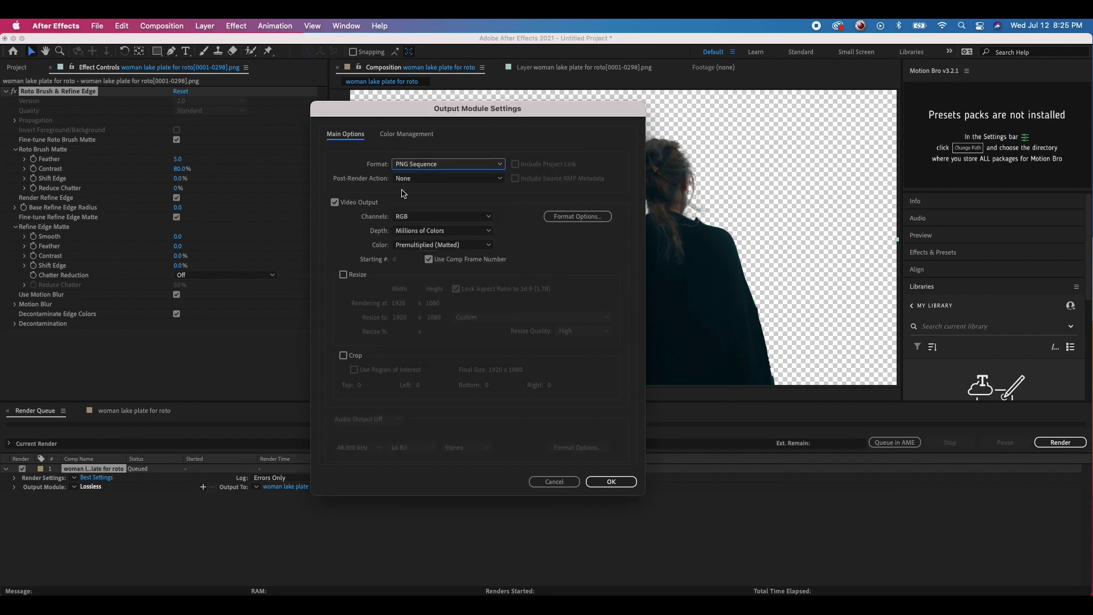
{"action": "left_click", "coordinate": [424, 220]}
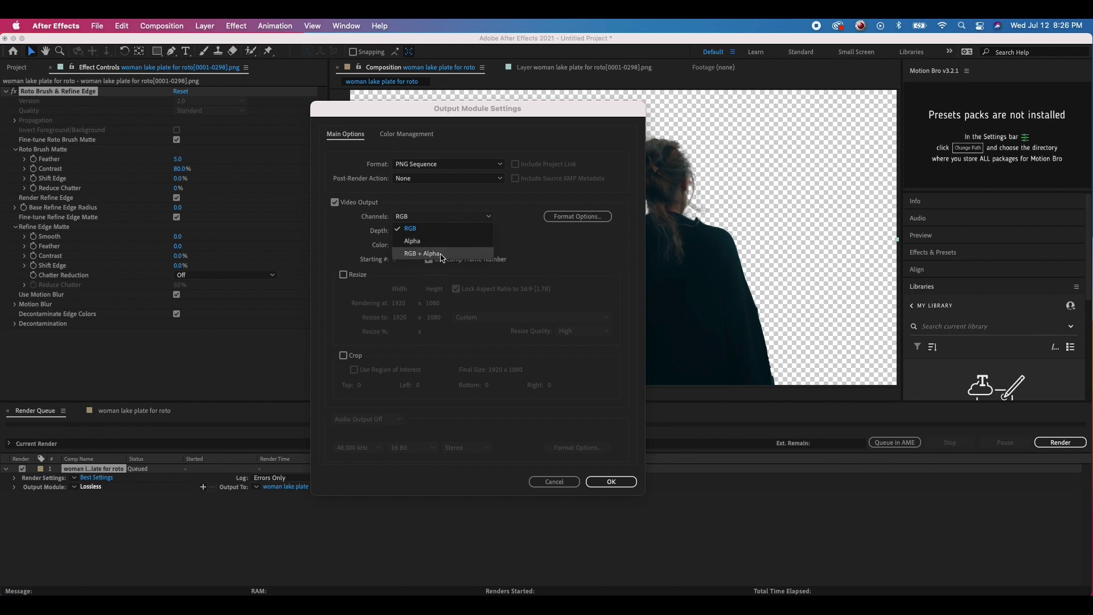
{"action": "left_click", "coordinate": [446, 256]}
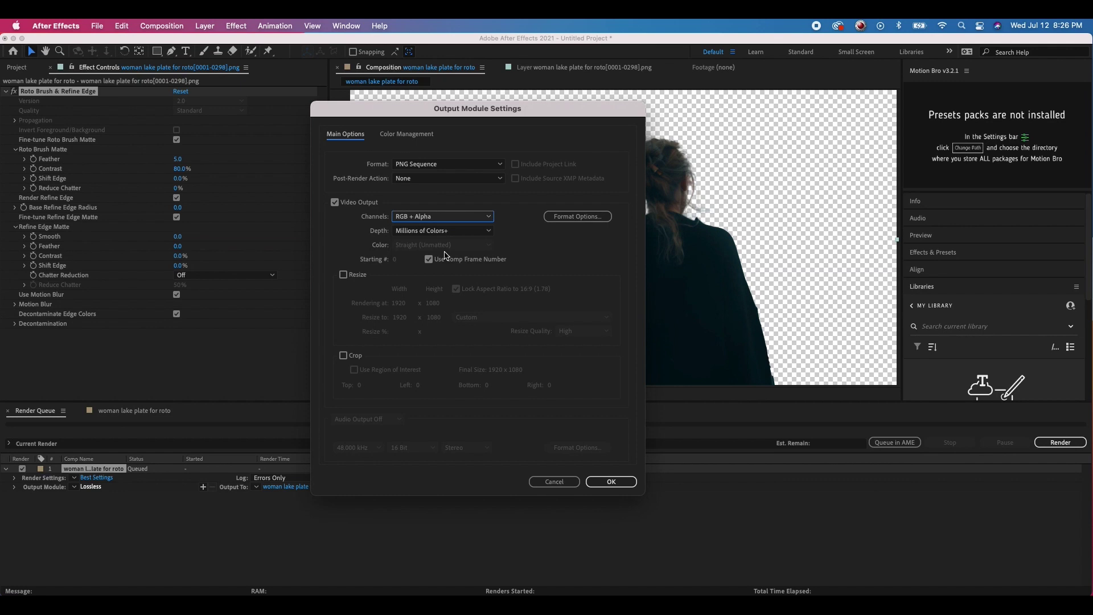
{"action": "left_click", "coordinate": [613, 482]}
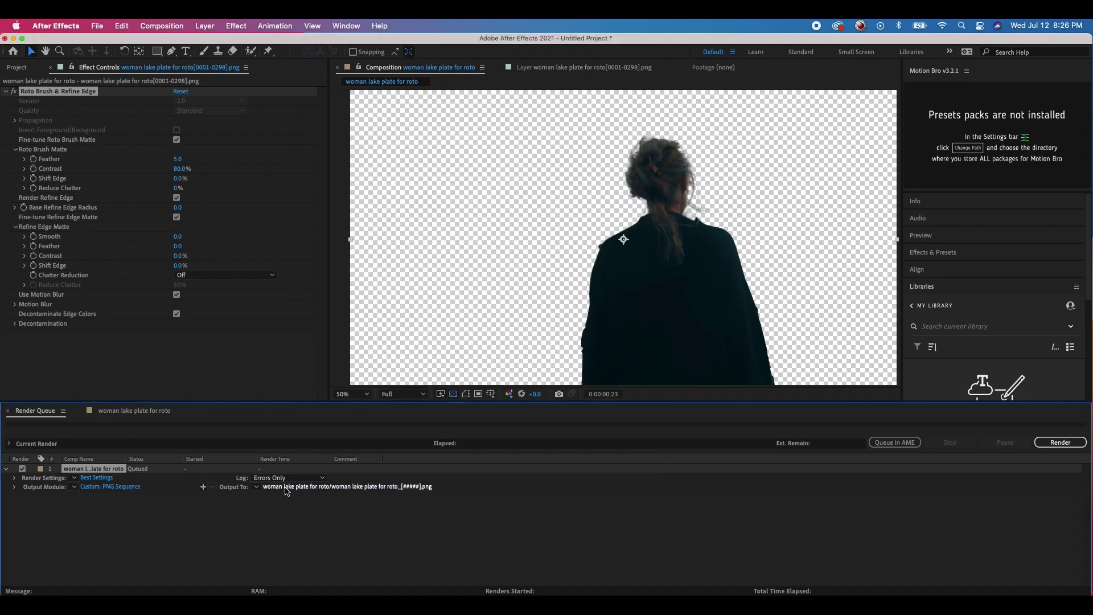
Create a Woman roto data folder inside the CityBuilder3d Space Trailer renders folder for the render output
{"action": "left_click", "coordinate": [286, 486]}
{"action": "left_click", "coordinate": [335, 408]}
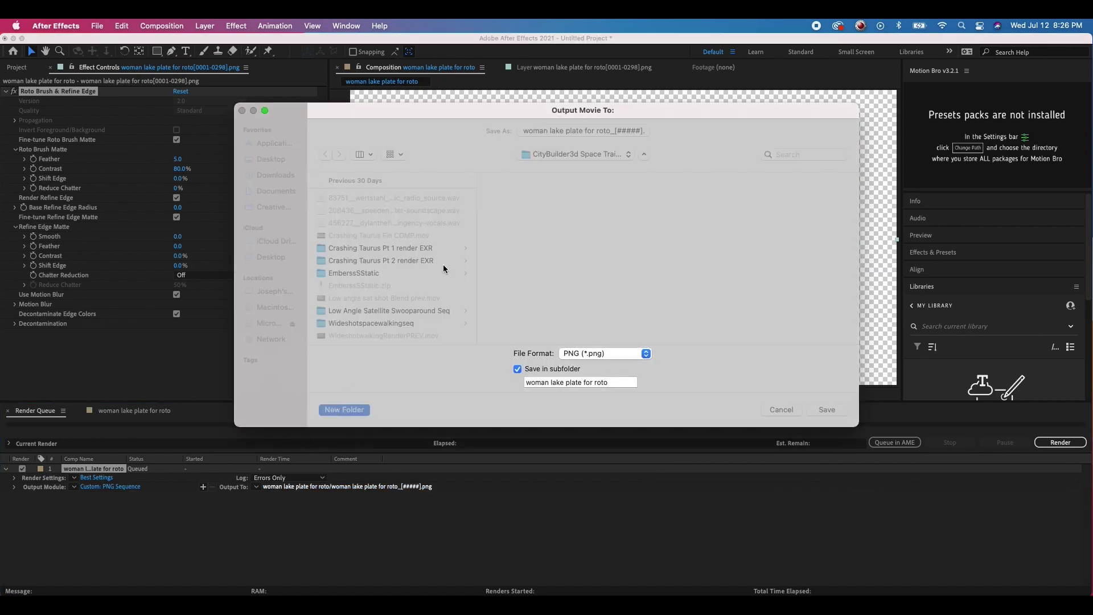
{"action": "key", "text": "BackSpace"}
{"action": "type", "text": "Woman r"}
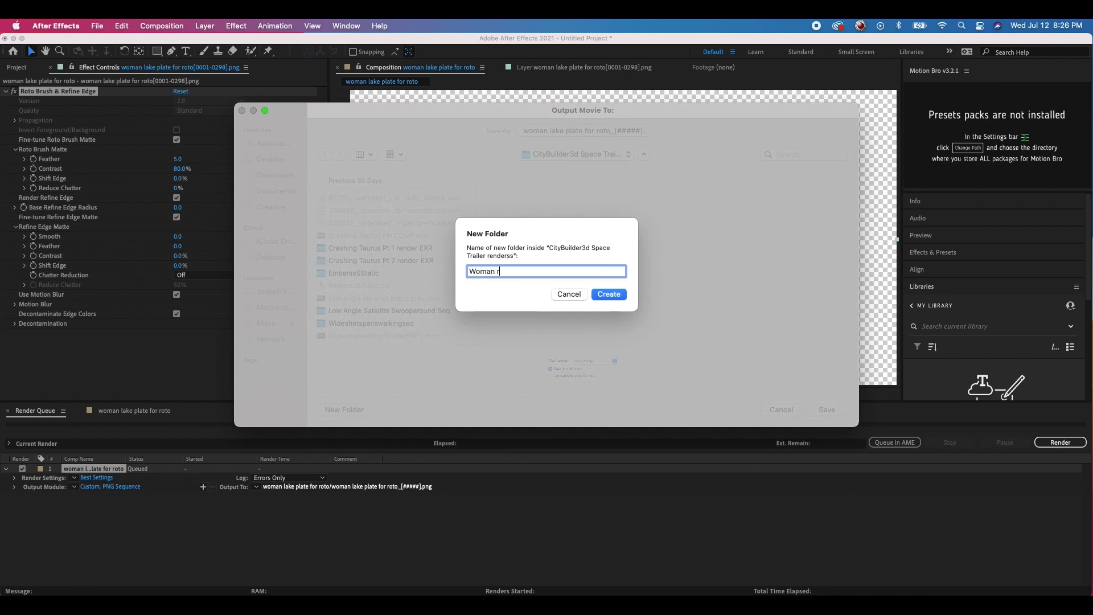
{"action": "type", "text": "oto data"}
{"action": "left_click", "coordinate": [613, 292]}
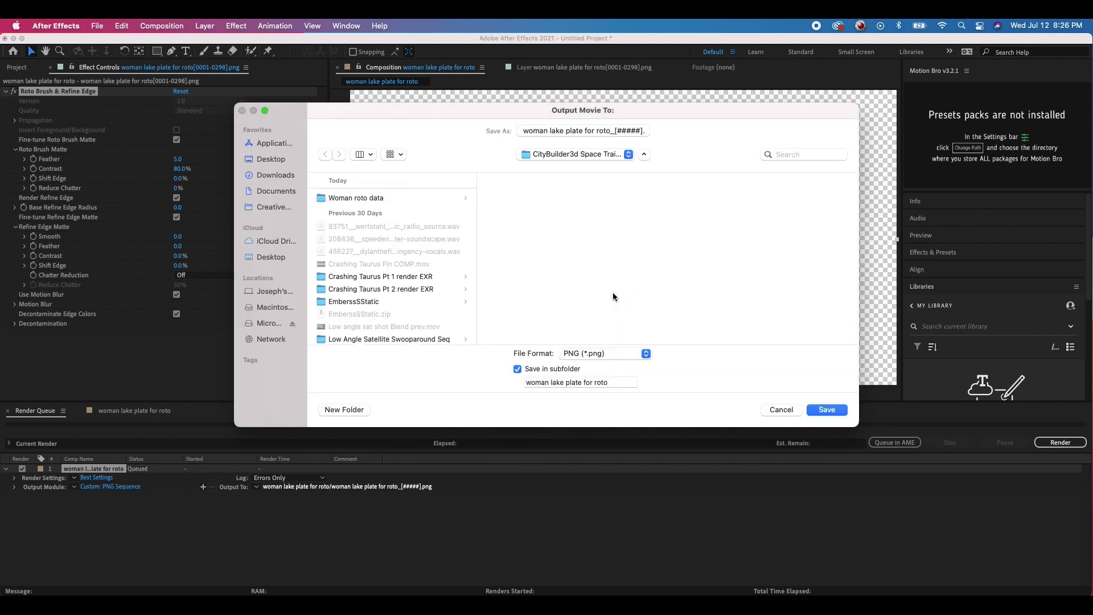
Save the PNG sequence output as WomanRotoData_[#####].png in the Woman roto data folder, with Save in subfolder off
{"action": "type", "text": "WomanRoto"}
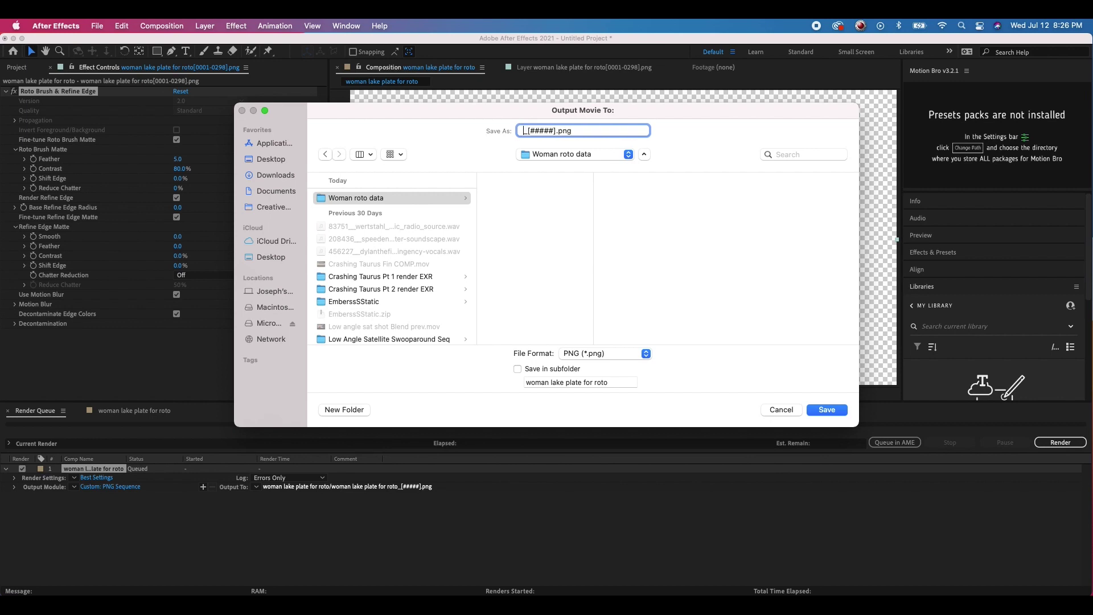
{"action": "type", "text": "Data"}
{"action": "left_click", "coordinate": [826, 410]}
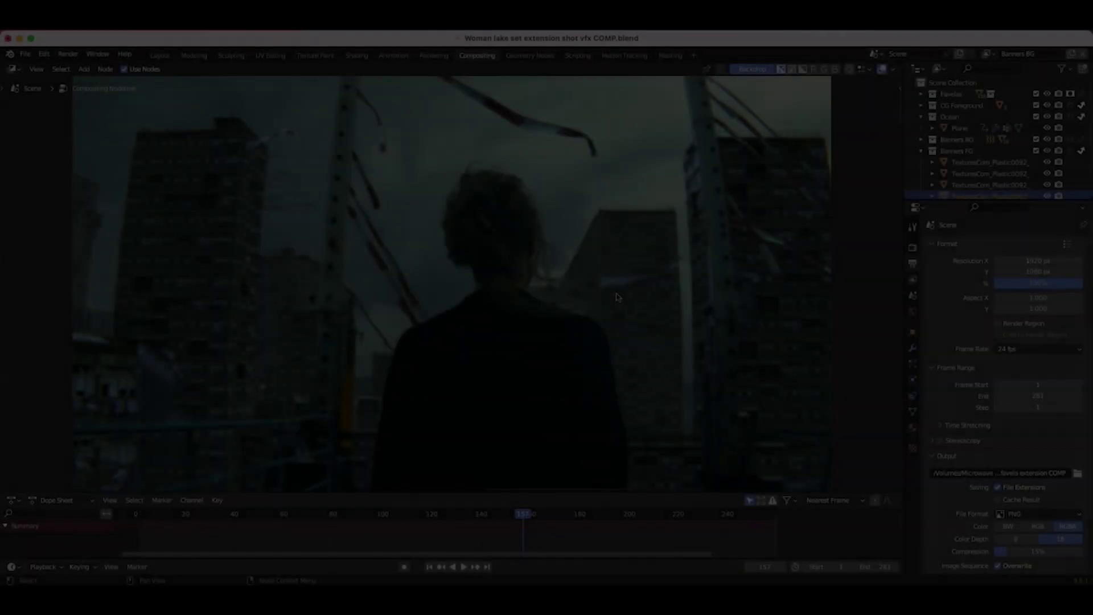
In Blender's compositor, delete the Roto frame together with its roto image sequence, Dilate/Erode and Set Alpha nodes
{"action": "left_click", "coordinate": [585, 249]}
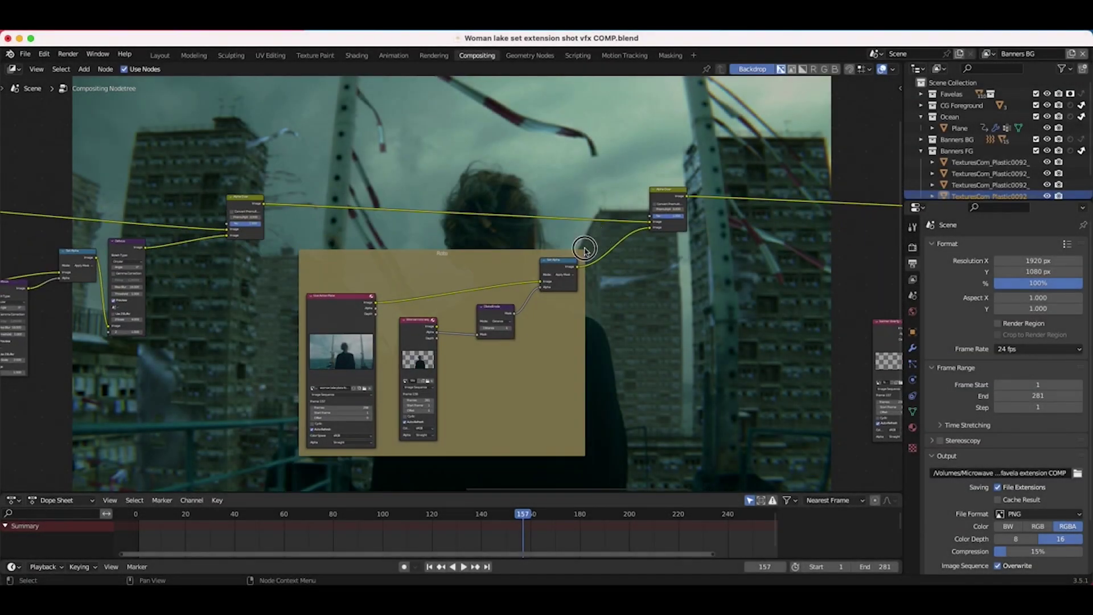
{"action": "left_click_drag", "start_coordinate": [585, 249], "coordinate": [396, 457]}
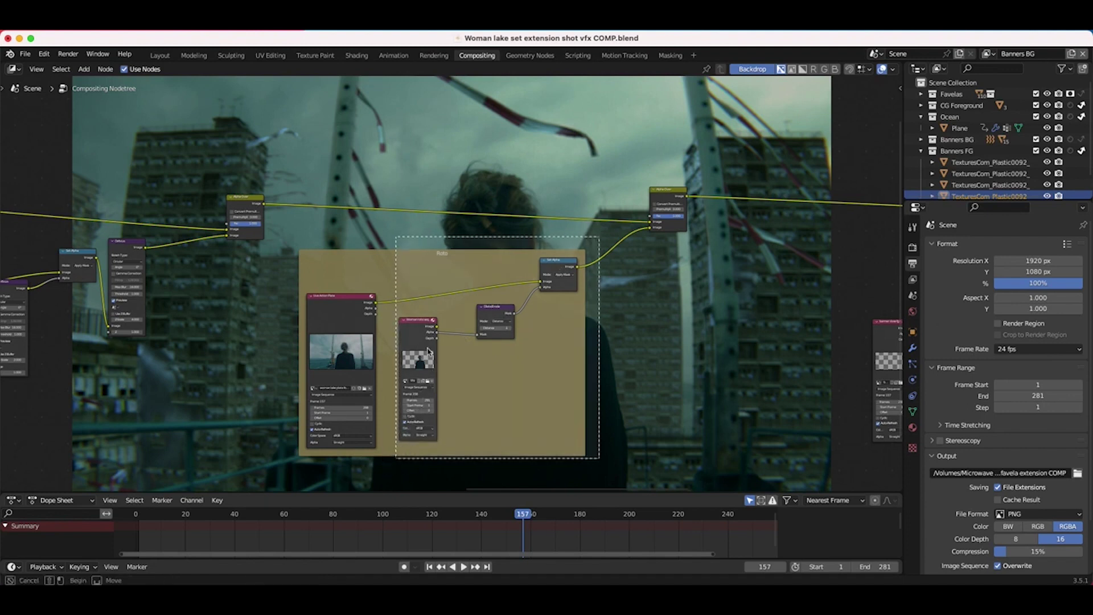
{"action": "left_click_drag", "start_coordinate": [346, 348], "coordinate": [337, 341]}
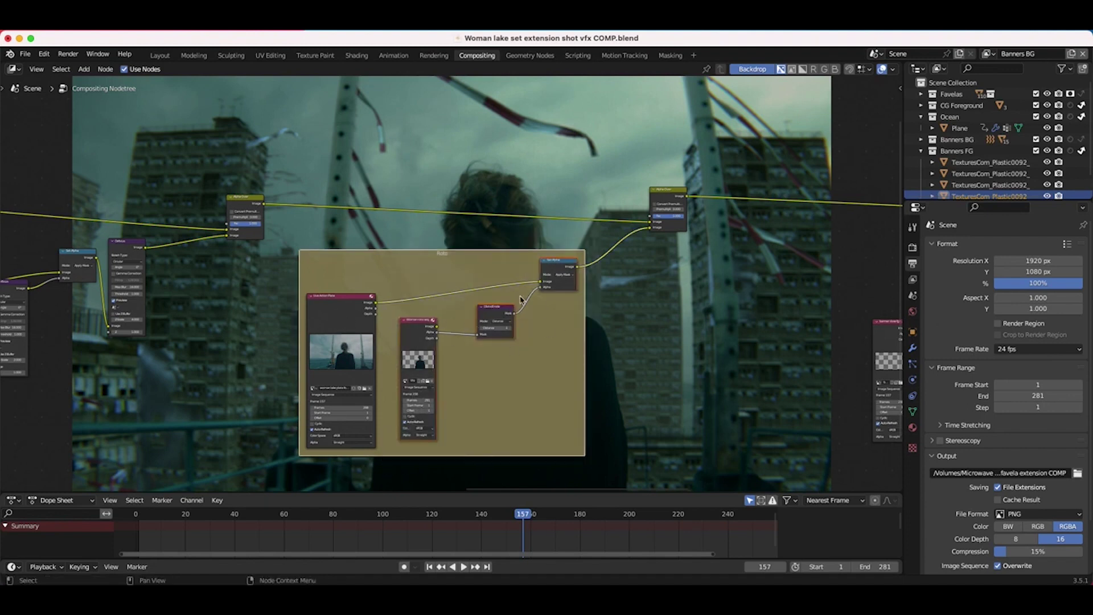
{"action": "key", "text": "x"}
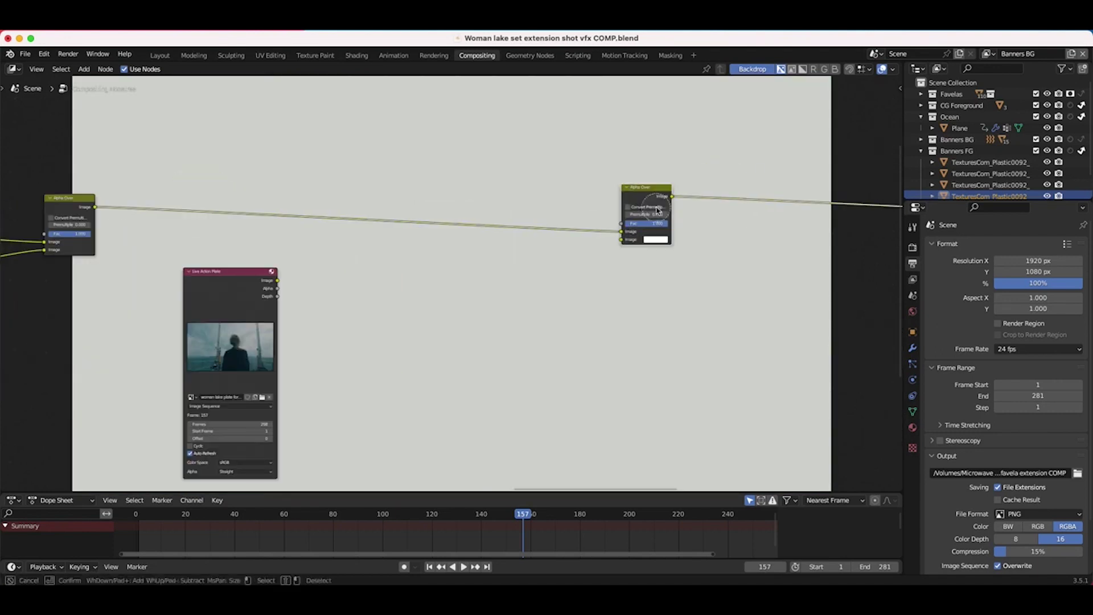
Dissolve the Alpha Over node that combined the roto with the background, keeping the main link, and reposition the Live Action Plate node
{"action": "key", "text": "ctrl+x"}
{"action": "left_click_drag", "start_coordinate": [297, 286], "coordinate": [343, 289]}
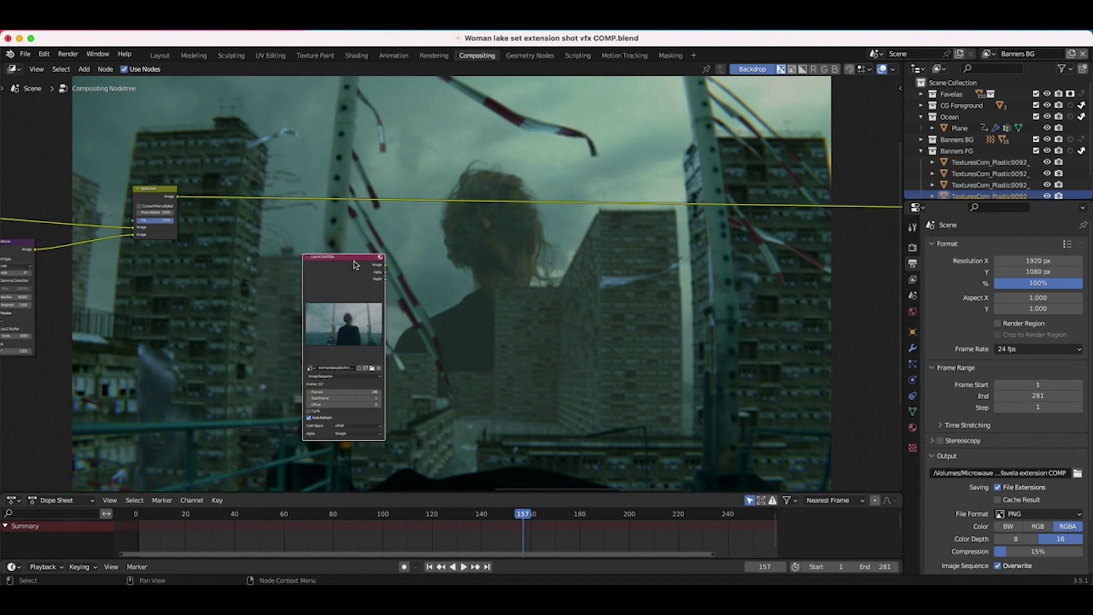
{"action": "key", "text": "Home"}
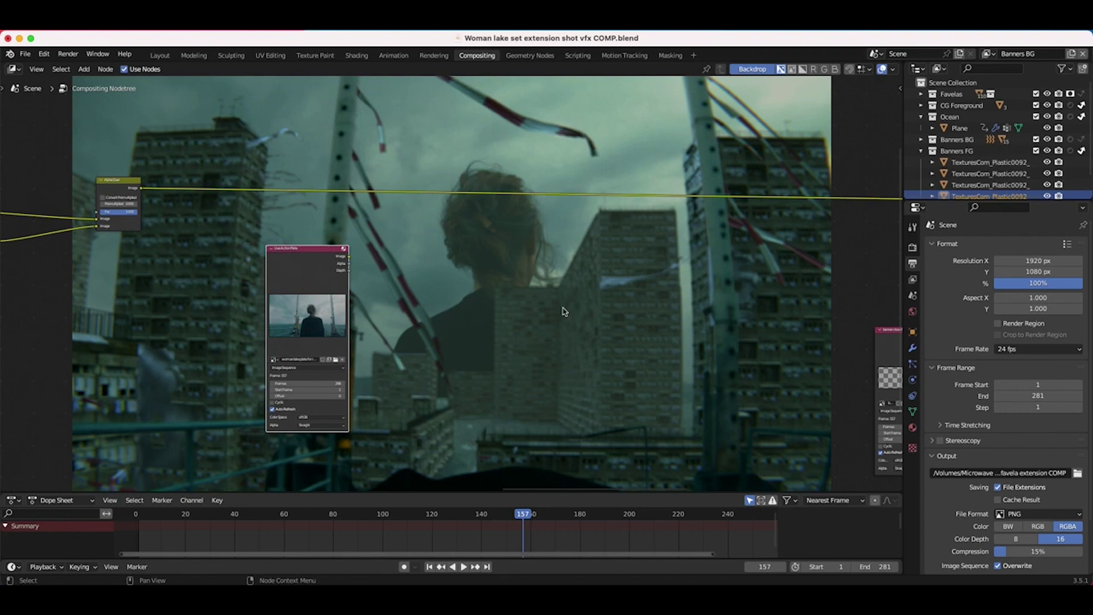
{"action": "key", "text": "Home"}
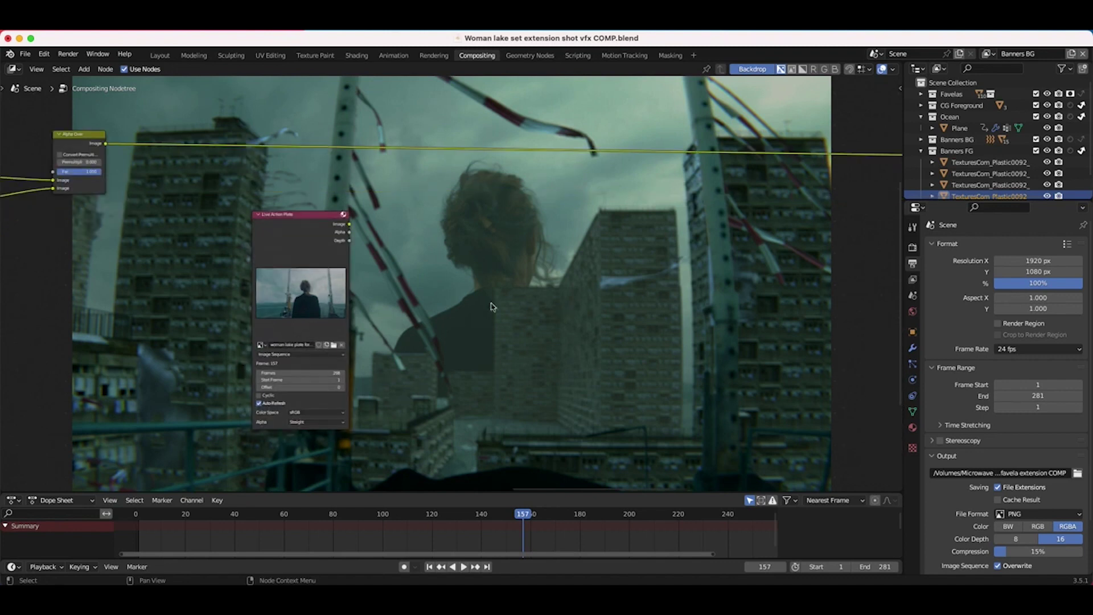
Add an empty Image input node beside the Live Action Plate node
{"action": "key", "text": "shift+a"}
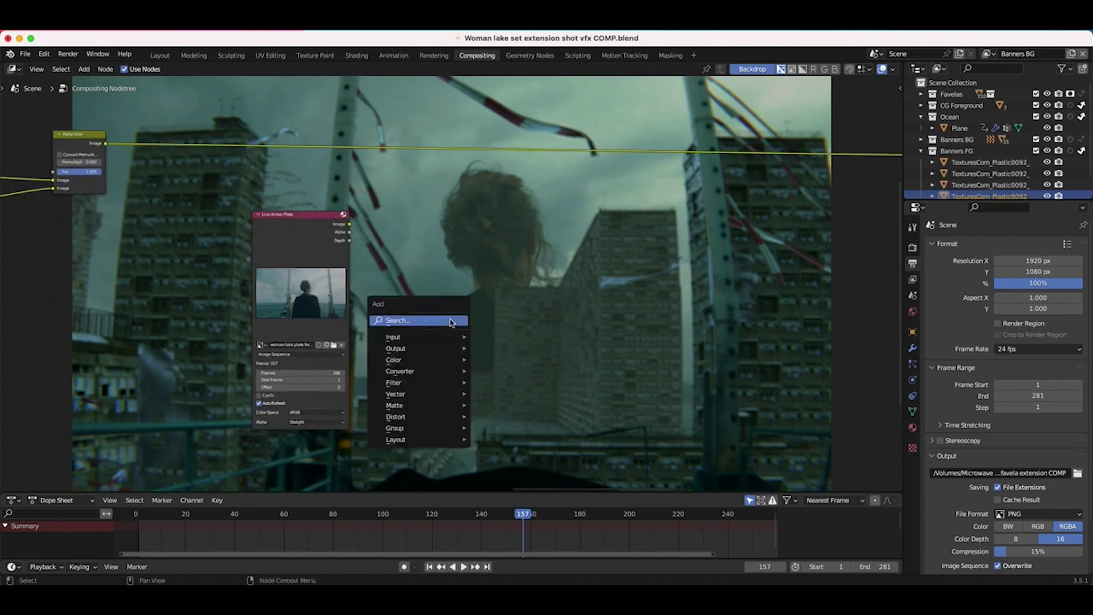
{"action": "mouse_move", "coordinate": [408, 341]}
{"action": "left_click", "coordinate": [496, 346]}
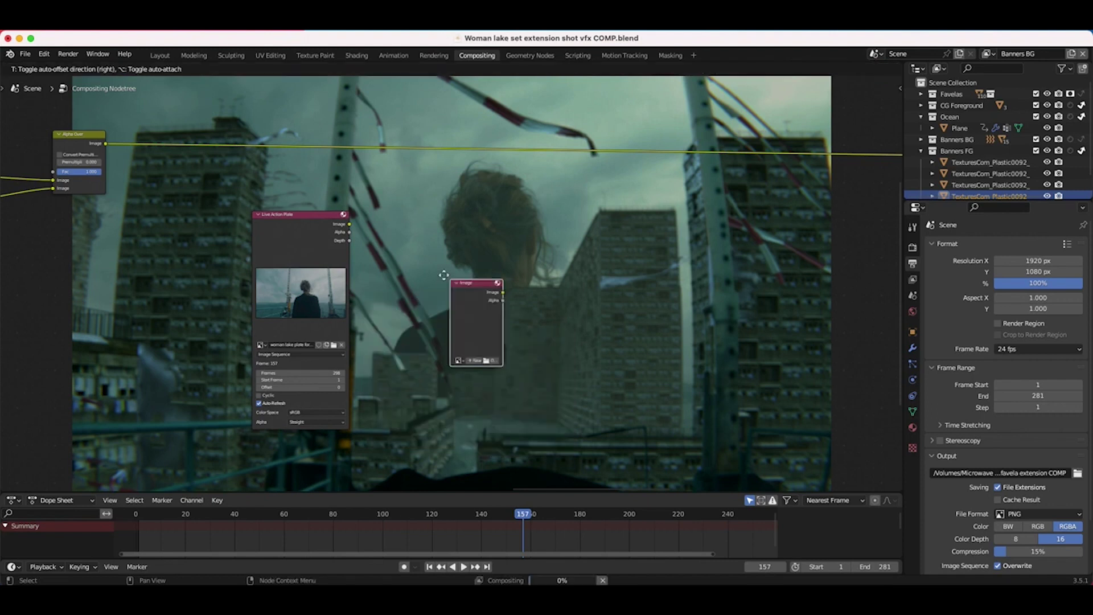
{"action": "left_click", "coordinate": [503, 381]}
Load the whole Woman roto seq PNG sequence from the Woman Roto Data folder into the new Image node
{"action": "left_click", "coordinate": [506, 382]}
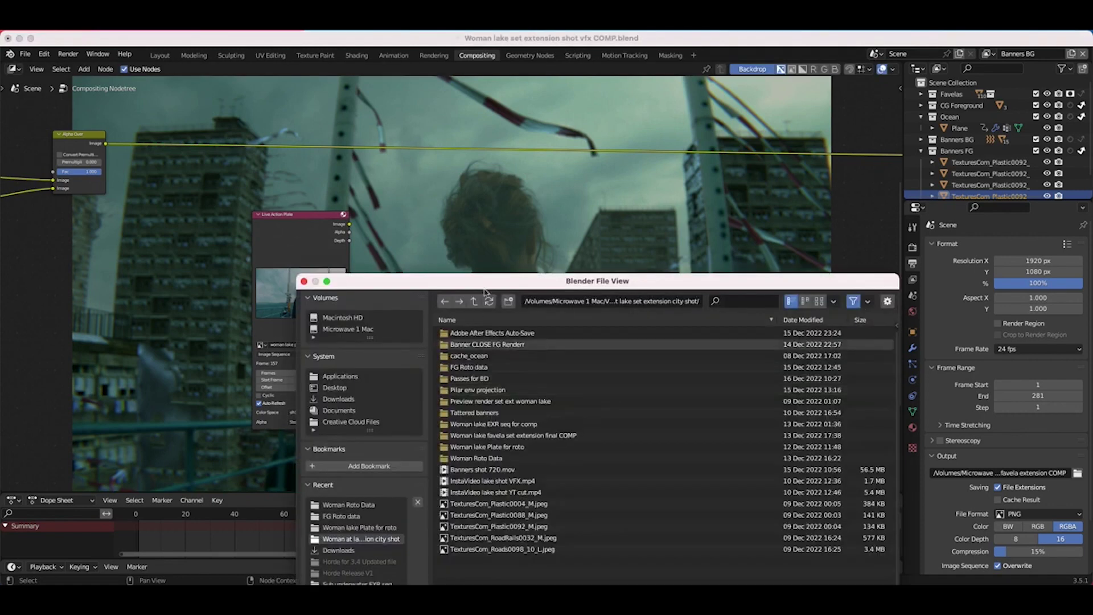
{"action": "double_click", "coordinate": [506, 383]}
{"action": "left_click", "coordinate": [444, 297]}
{"action": "scroll", "coordinate": [447, 399], "scroll_direction": "down", "scroll_amount": 20}
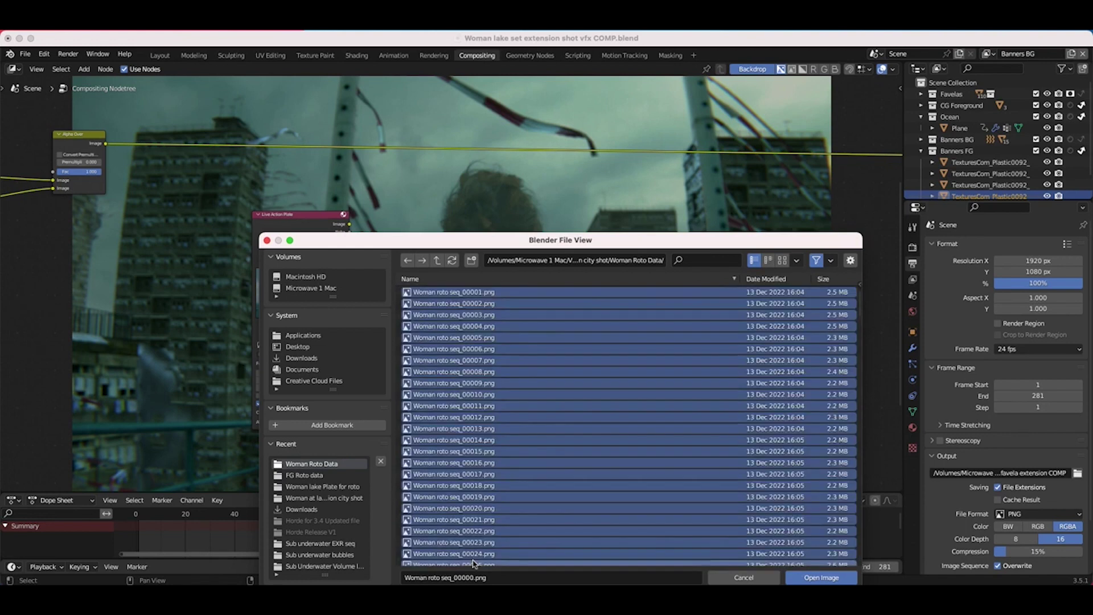
{"action": "left_click", "coordinate": [482, 559], "text": "shift"}
{"action": "left_click_drag", "start_coordinate": [665, 244], "coordinate": [602, 196]}
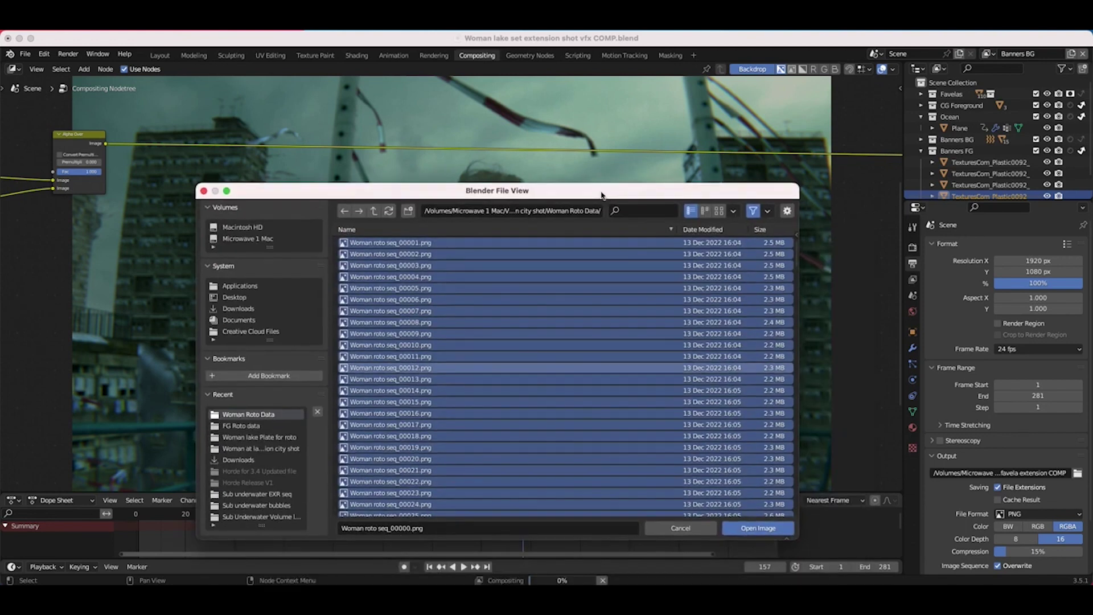
{"action": "left_click", "coordinate": [769, 529]}
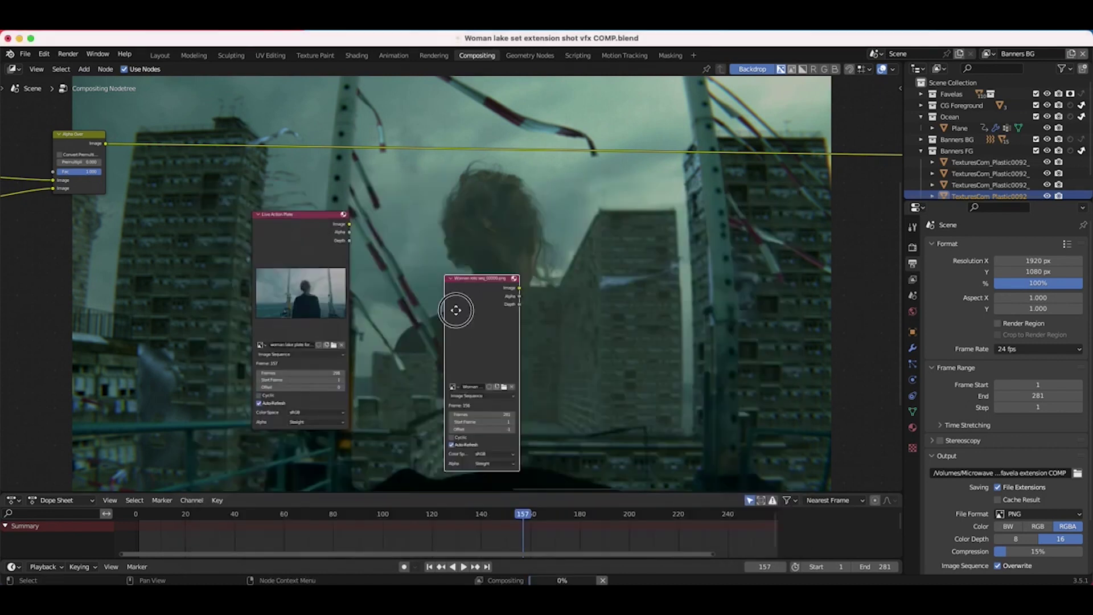
Position the woman roto sequence node just below and to the right of the Live Action Plate node
{"action": "left_click", "coordinate": [439, 317]}
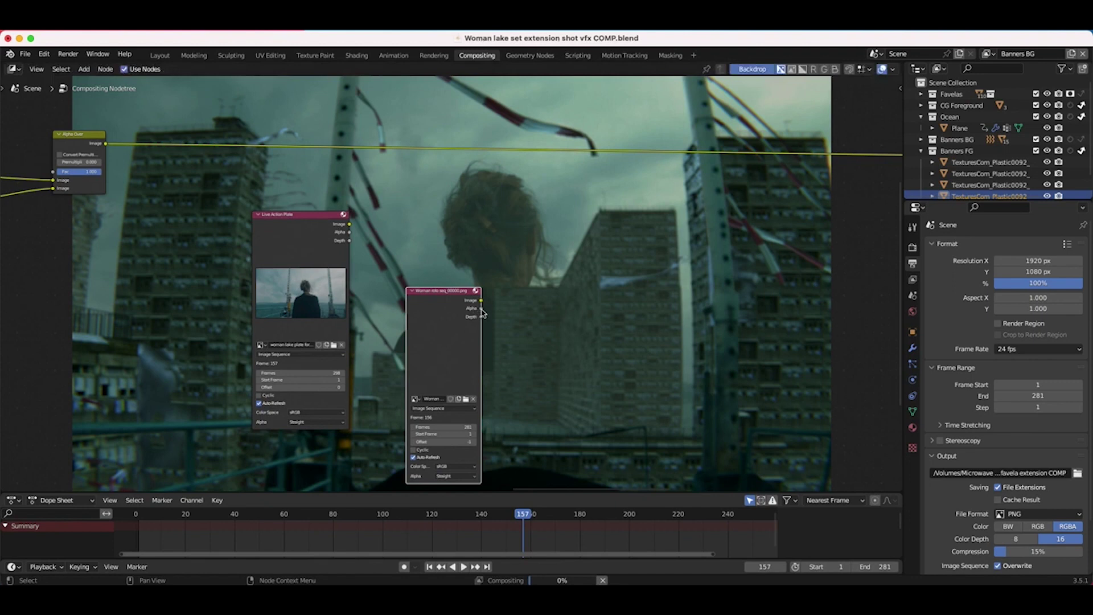
{"action": "left_click_drag", "start_coordinate": [454, 302], "coordinate": [400, 237]}
{"action": "left_click_drag", "start_coordinate": [304, 279], "coordinate": [302, 281]}
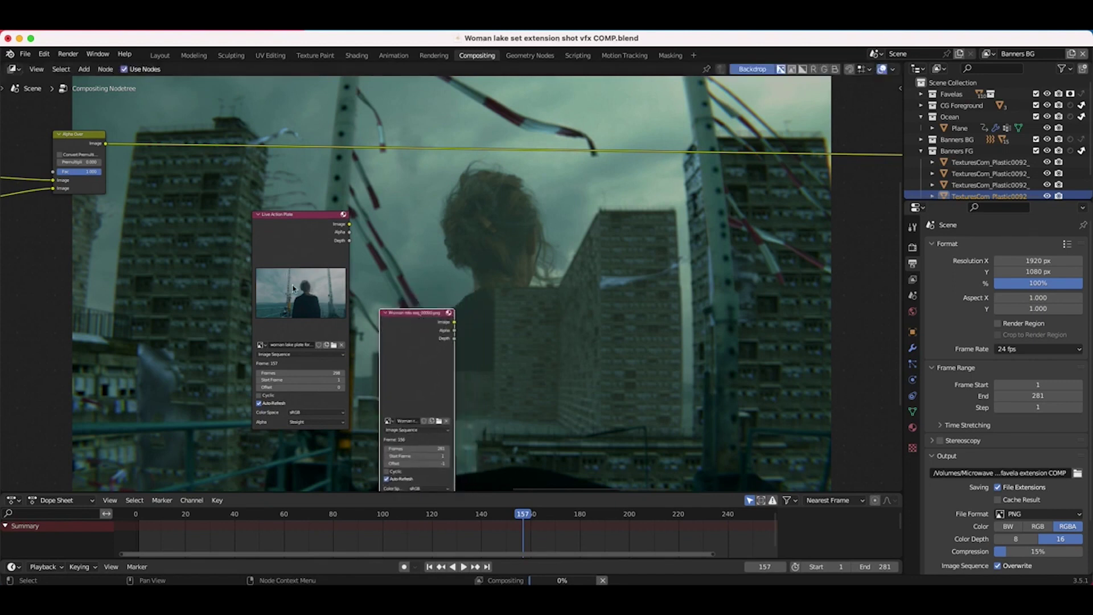
{"action": "scroll", "coordinate": [460, 324], "scroll_direction": "up", "scroll_amount": 2}
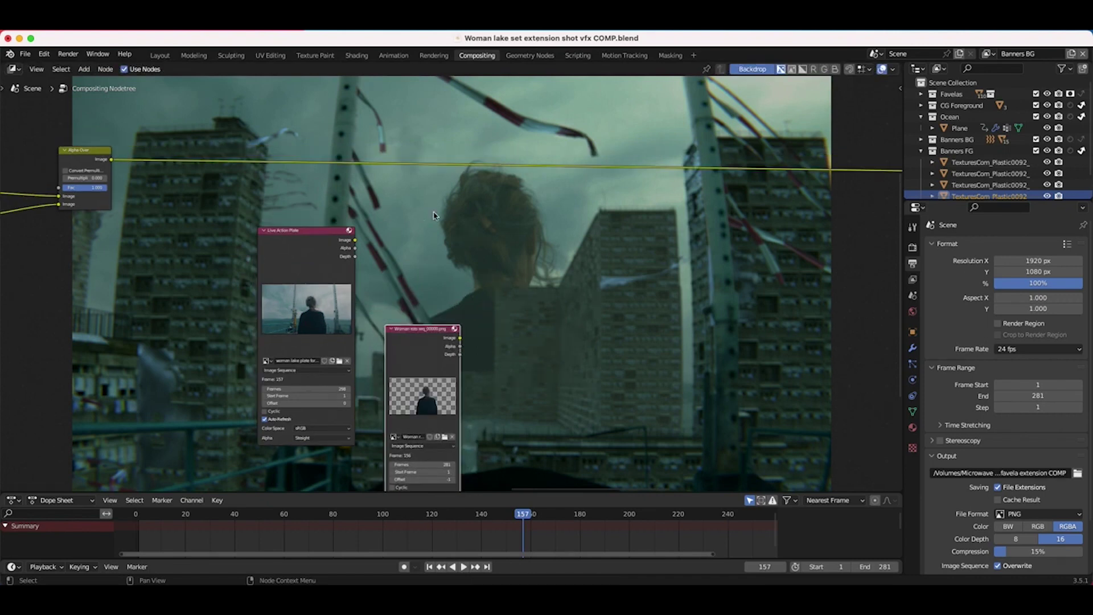
Insert an Alpha Over node on the main composite link and connect the Live Action Plate's Image output to its second Image input
{"action": "key", "text": "shift+a"}
{"action": "mouse_move", "coordinate": [397, 266]}
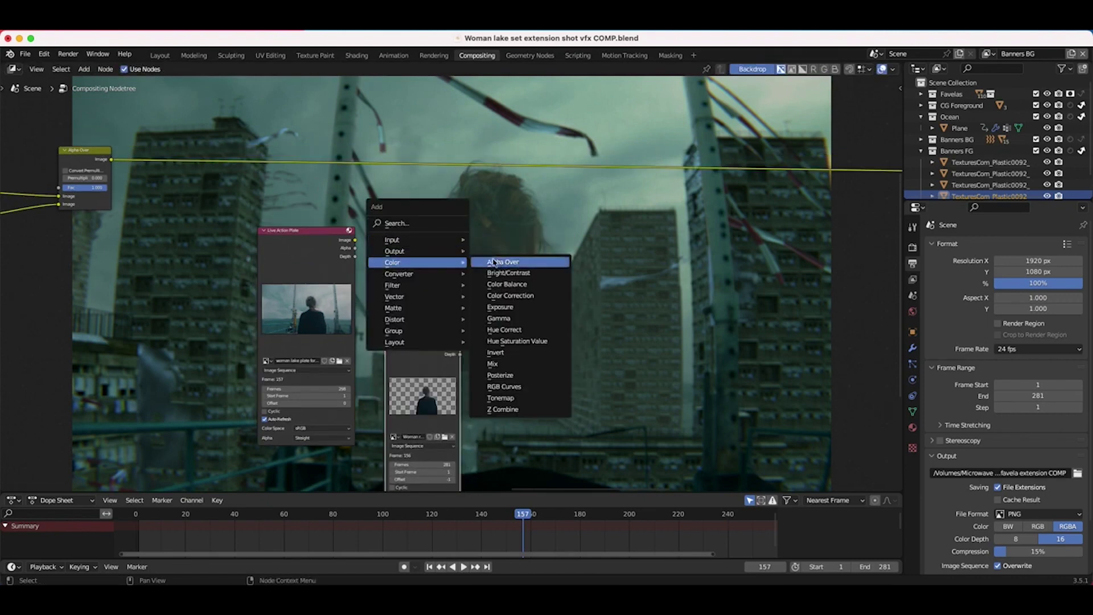
{"action": "left_click", "coordinate": [497, 261]}
{"action": "left_click", "coordinate": [522, 188]}
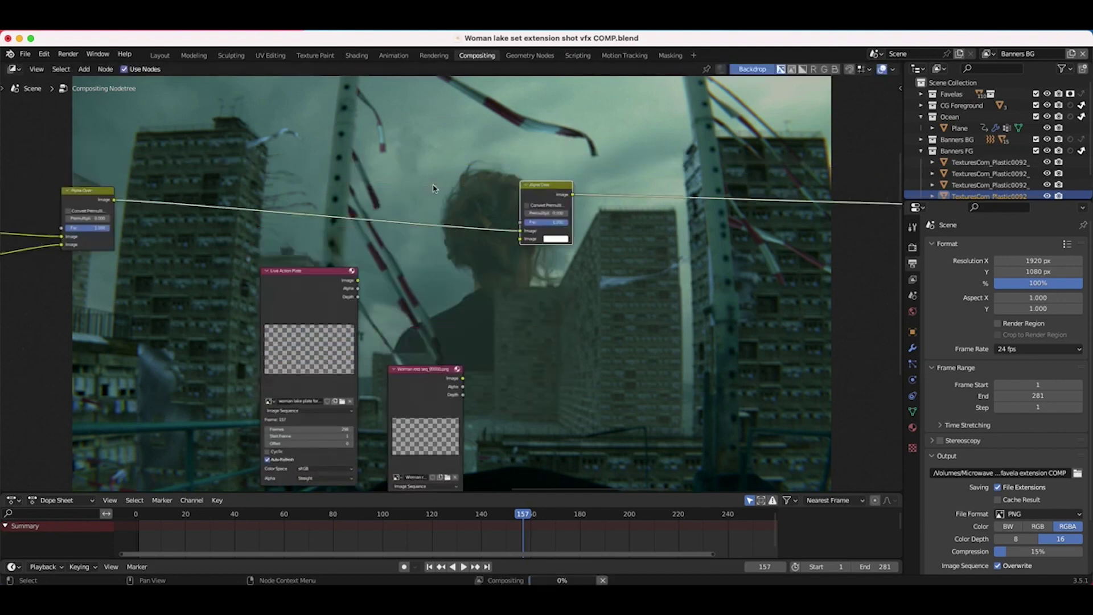
{"action": "left_click_drag", "start_coordinate": [358, 280], "coordinate": [521, 240]}
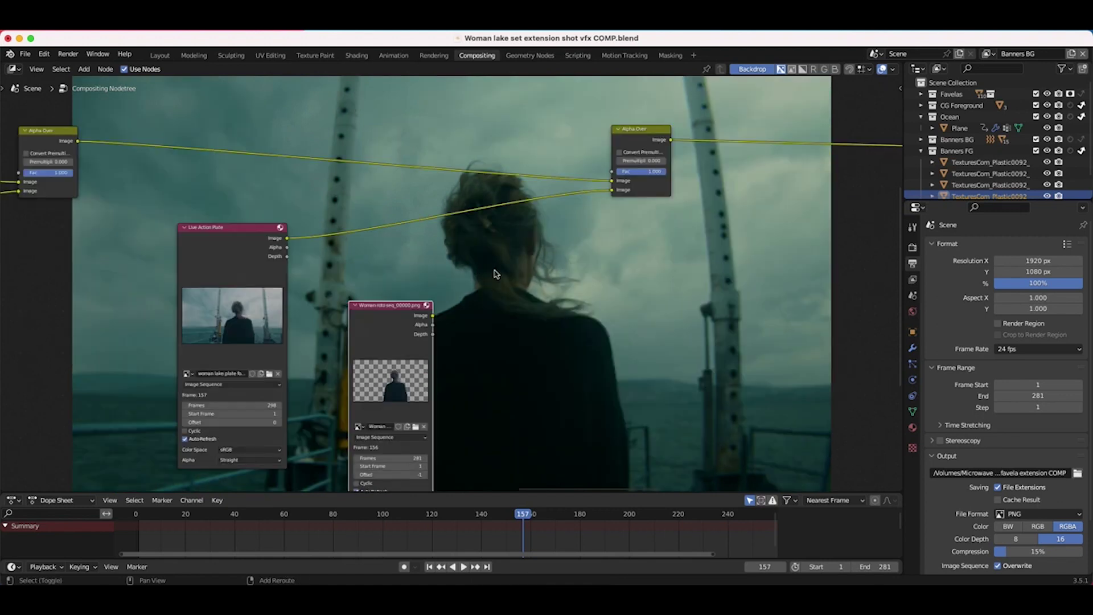
Insert a Set Alpha node between Live Action Plate and Alpha Over, and feed its Alpha input from the woman roto sequence's Alpha output
{"action": "key", "text": "shift+a"}
{"action": "left_click", "coordinate": [468, 243]}
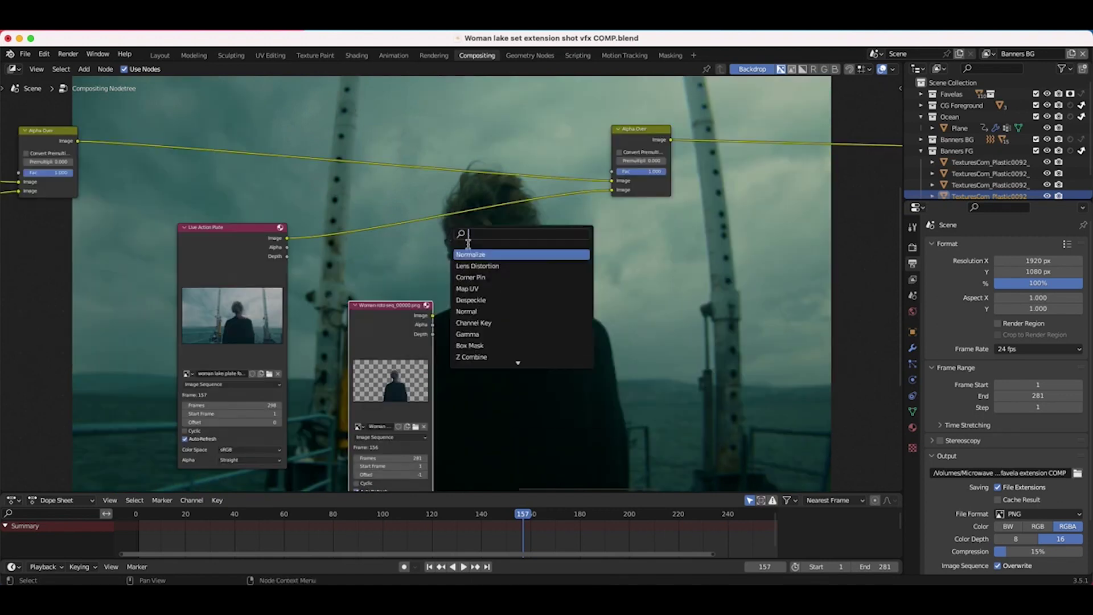
{"action": "type", "text": "set alpha"}
{"action": "left_click", "coordinate": [472, 254]}
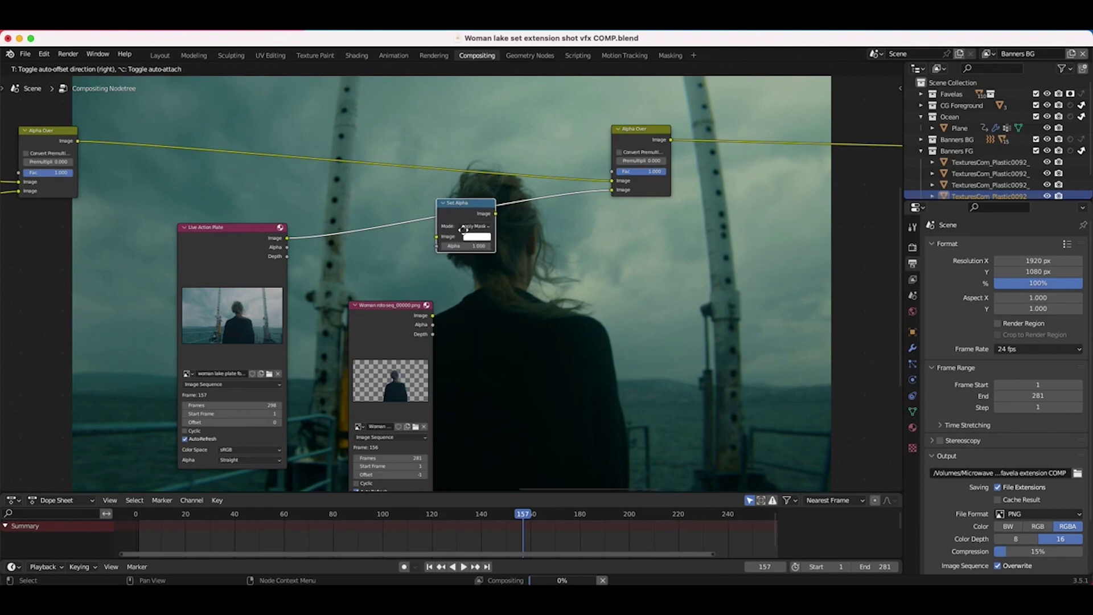
{"action": "left_click", "coordinate": [464, 229]}
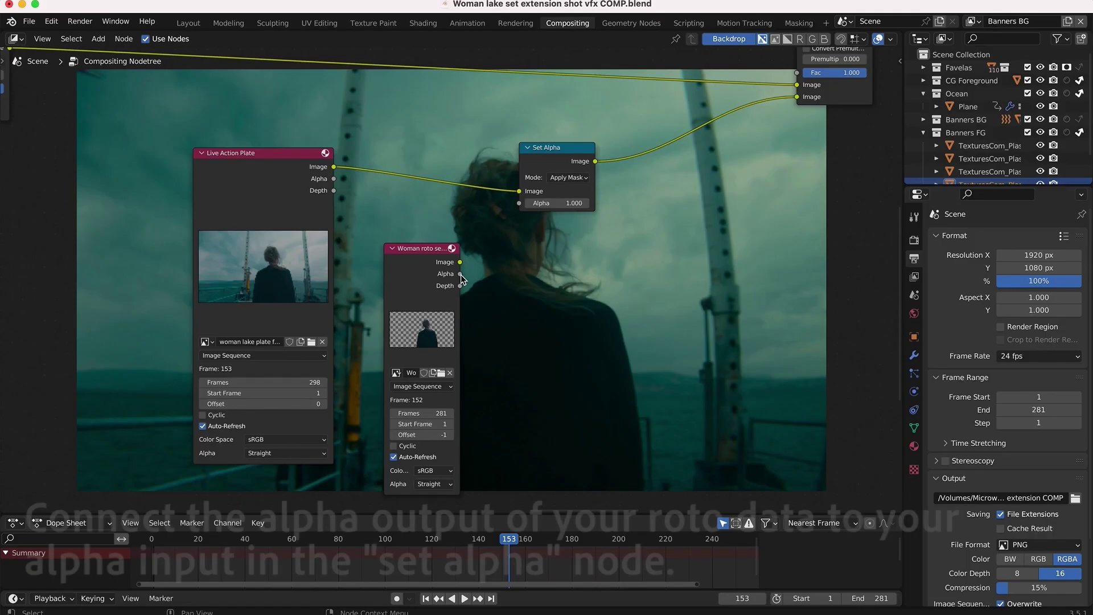
{"action": "left_click_drag", "start_coordinate": [461, 275], "coordinate": [519, 204]}
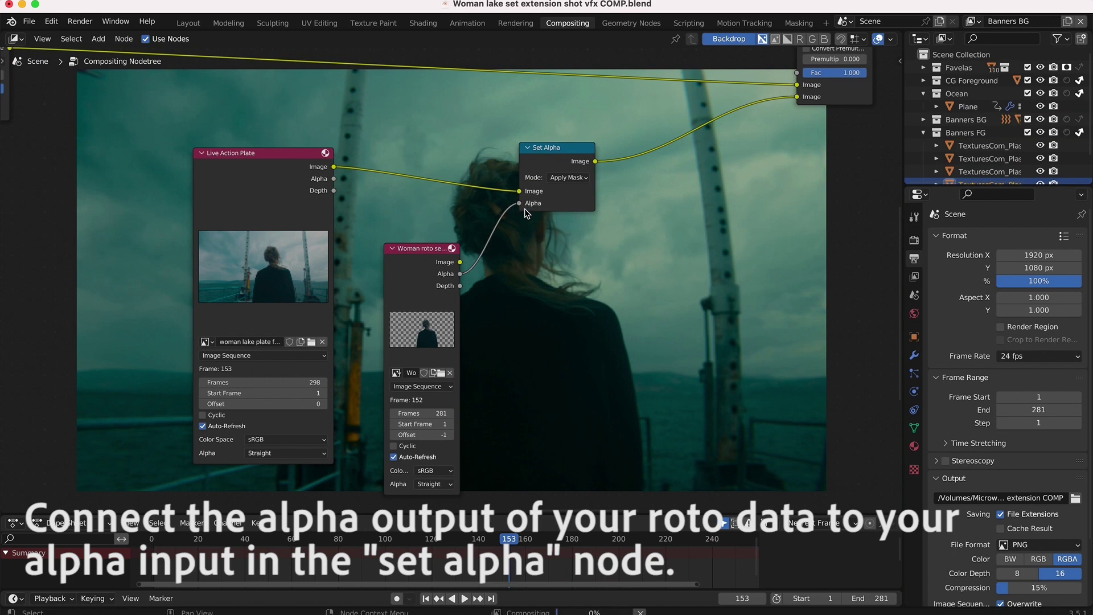
Examine the woman composited over the CG buildings in the backdrop, along with the roto node connections
{"action": "scroll", "coordinate": [565, 187], "scroll_direction": "up", "scroll_amount": 10}
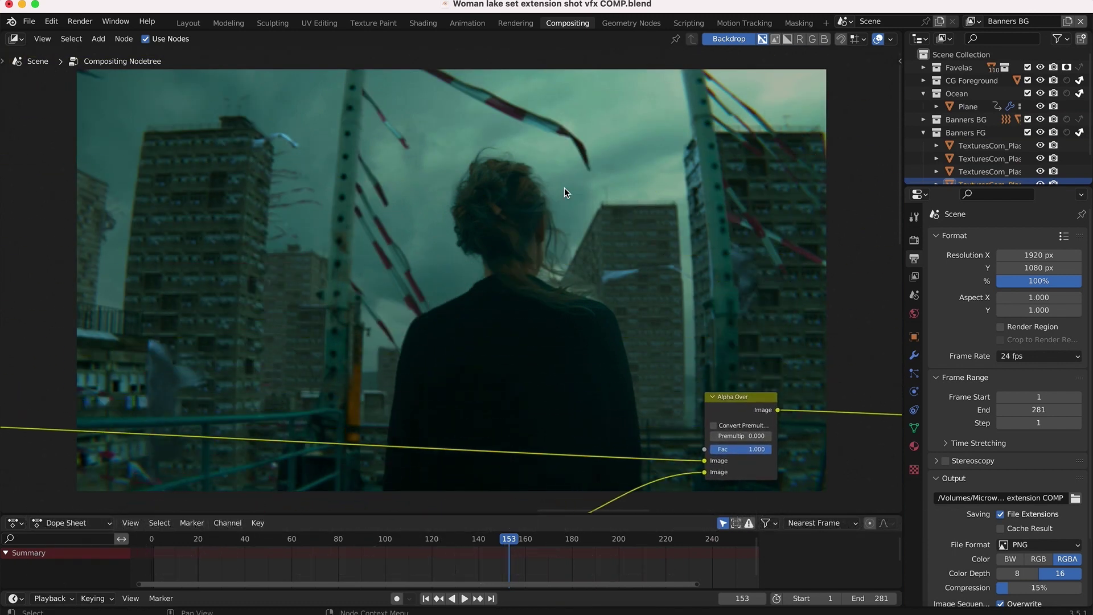
{"action": "scroll", "coordinate": [565, 187], "scroll_direction": "up", "scroll_amount": 5}
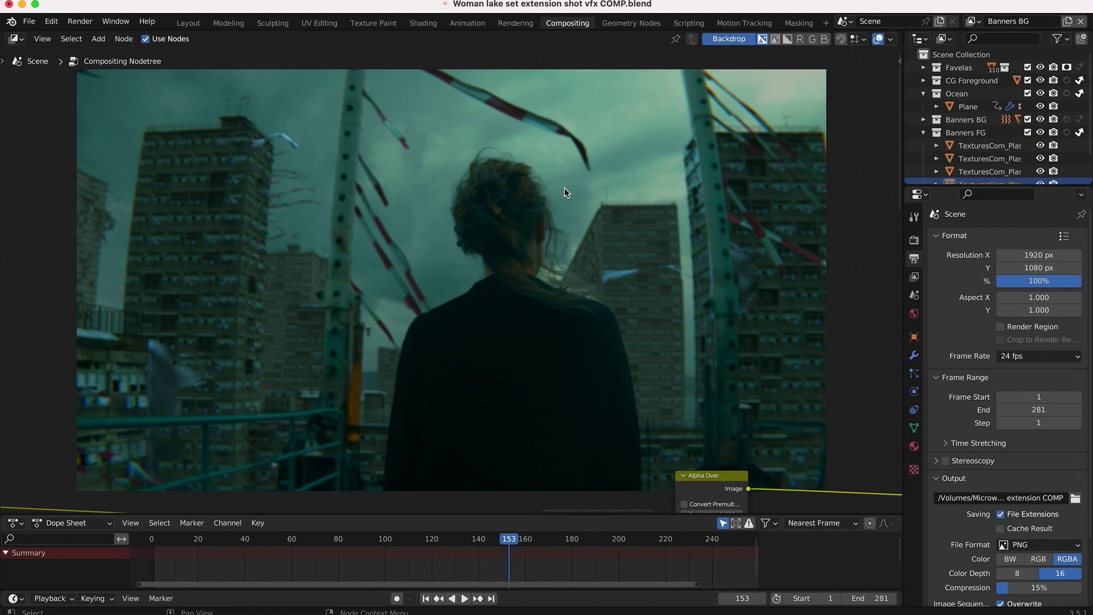
{"action": "scroll", "coordinate": [565, 187], "scroll_direction": "down", "scroll_amount": 15}
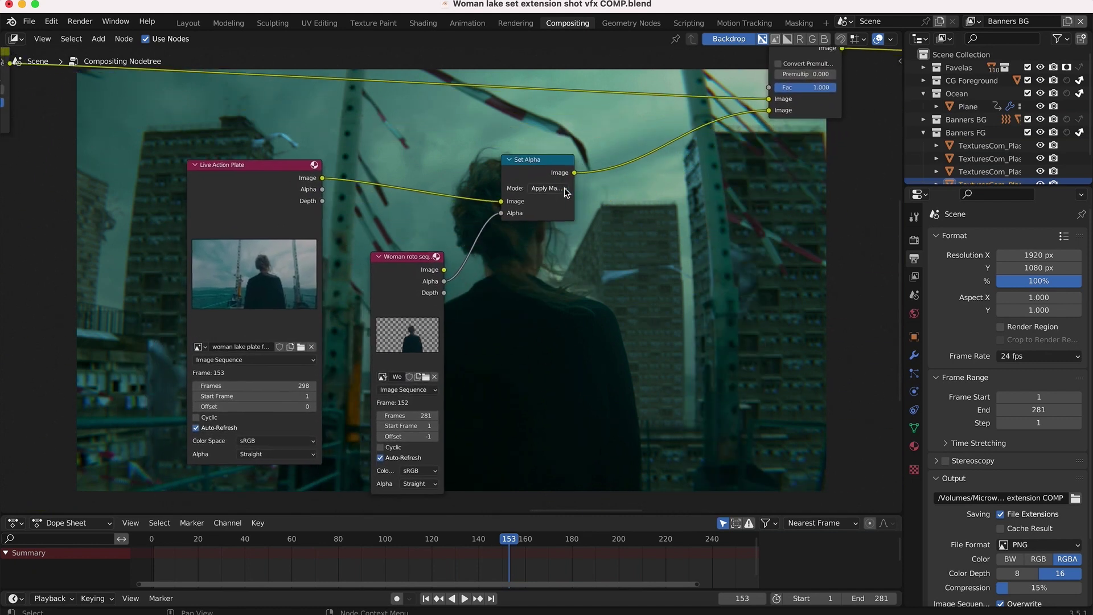
{"action": "scroll", "coordinate": [565, 190], "scroll_direction": "right", "scroll_amount": 2}
{"action": "scroll", "coordinate": [565, 188], "scroll_direction": "right", "scroll_amount": 10}
{"action": "scroll", "coordinate": [565, 189], "scroll_direction": "down", "scroll_amount": 4}
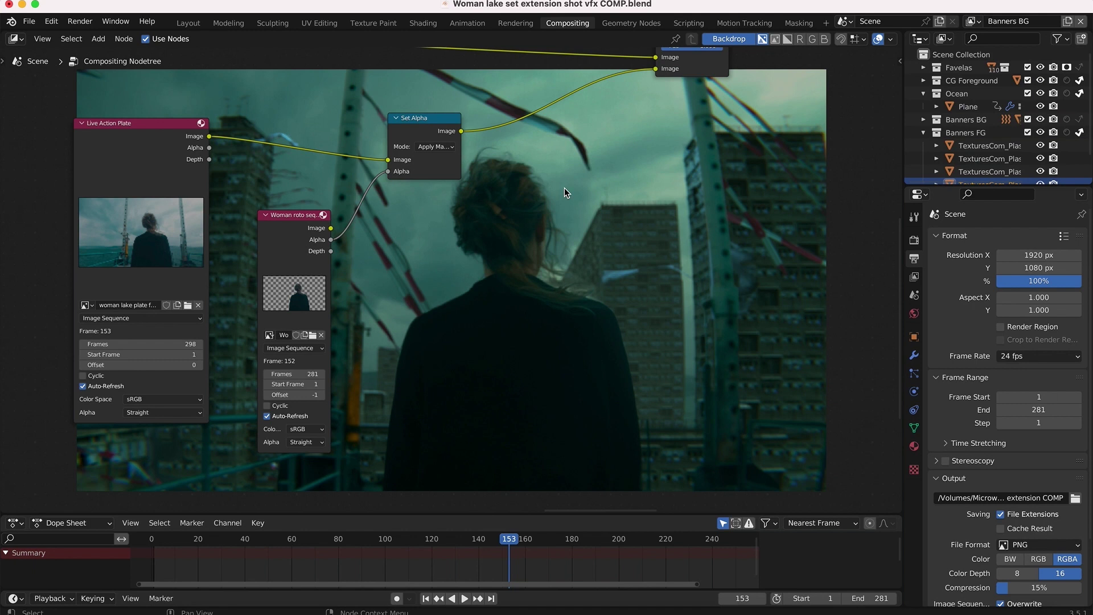
{"action": "scroll", "coordinate": [565, 186], "scroll_direction": "left", "scroll_amount": 3}
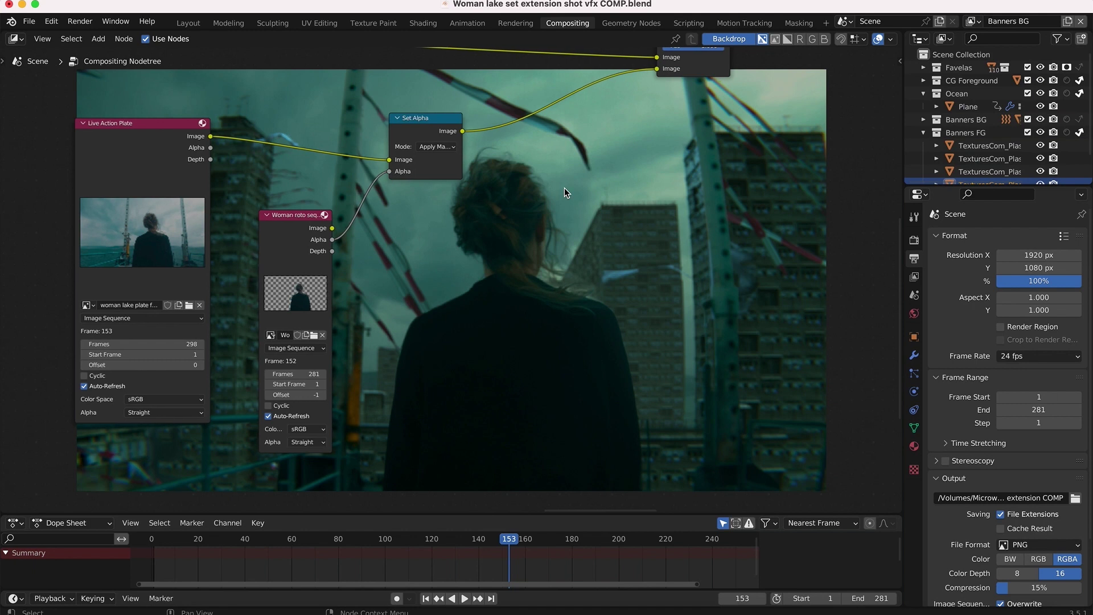
{"action": "scroll", "coordinate": [565, 187], "scroll_direction": "left", "scroll_amount": 8}
{"action": "scroll", "coordinate": [565, 187], "scroll_direction": "up", "scroll_amount": 3}
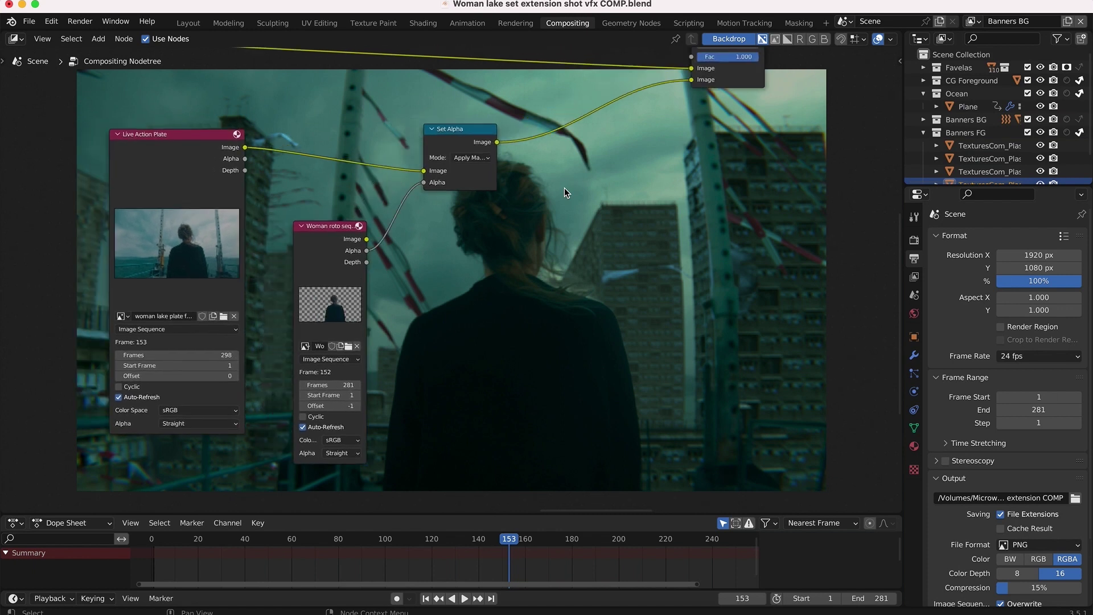
{"action": "scroll", "coordinate": [565, 187], "scroll_direction": "left", "scroll_amount": 3}
{"action": "scroll", "coordinate": [565, 187], "scroll_direction": "up", "scroll_amount": 2}
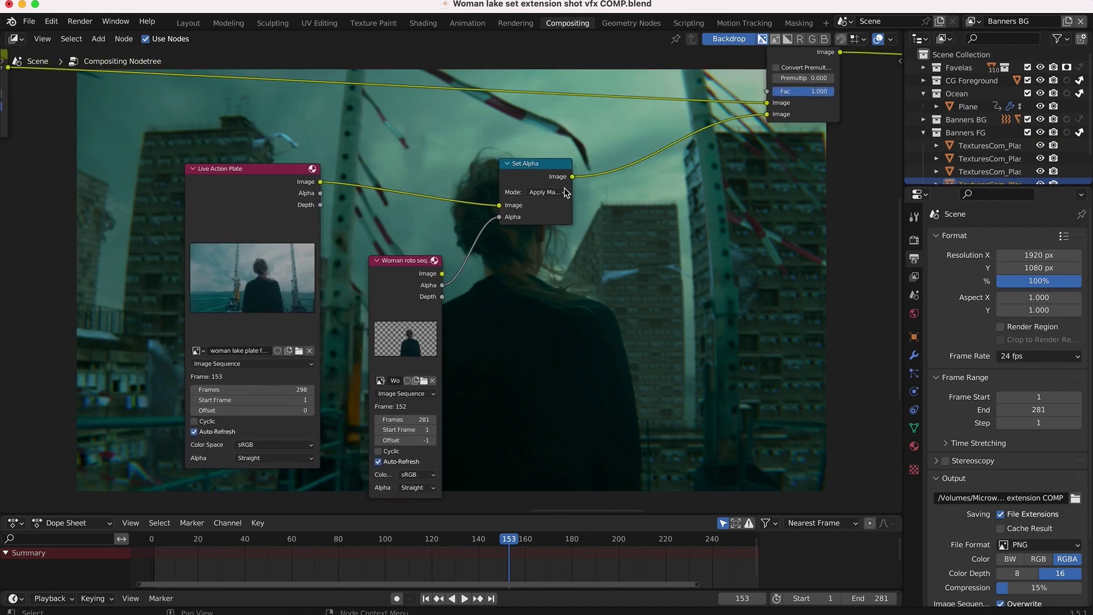
Move the Set Alpha node farther right of the woman roto sequence node to make room between them
{"action": "scroll", "coordinate": [565, 186], "scroll_direction": "left", "scroll_amount": 2}
{"action": "scroll", "coordinate": [565, 187], "scroll_direction": "up", "scroll_amount": 3}
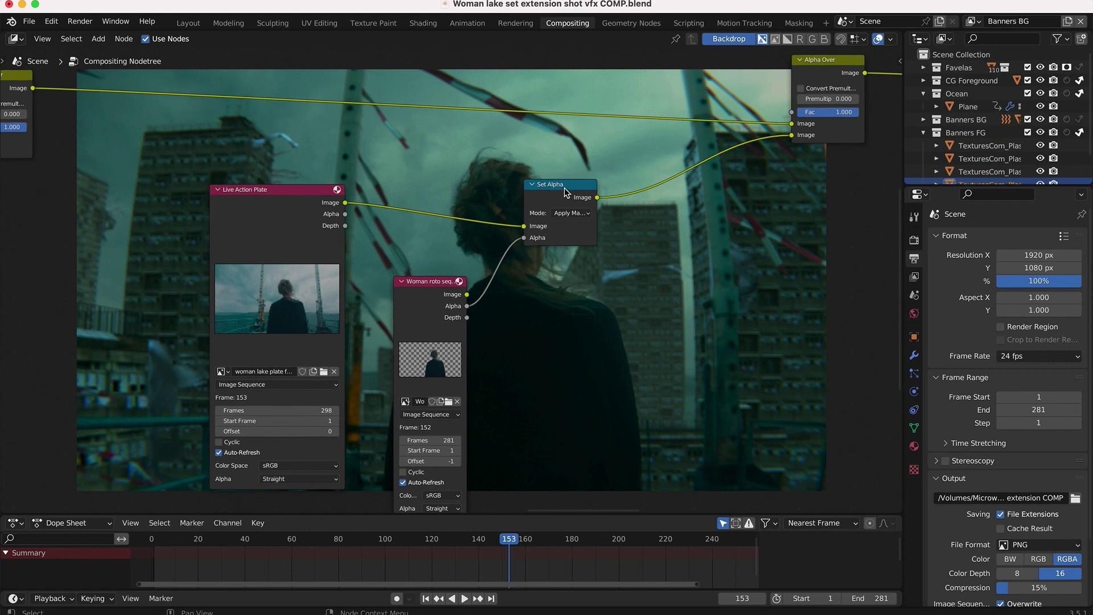
{"action": "scroll", "coordinate": [565, 186], "scroll_direction": "up", "scroll_amount": 1}
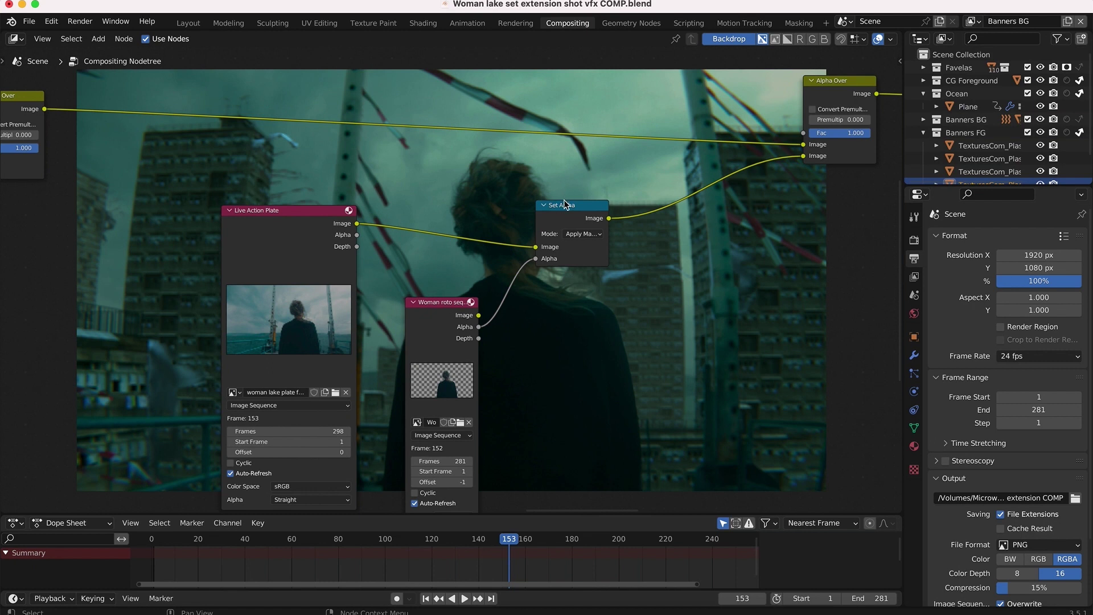
{"action": "left_click_drag", "start_coordinate": [569, 217], "coordinate": [626, 201]}
{"action": "scroll", "coordinate": [503, 320], "scroll_direction": "down", "scroll_amount": 4}
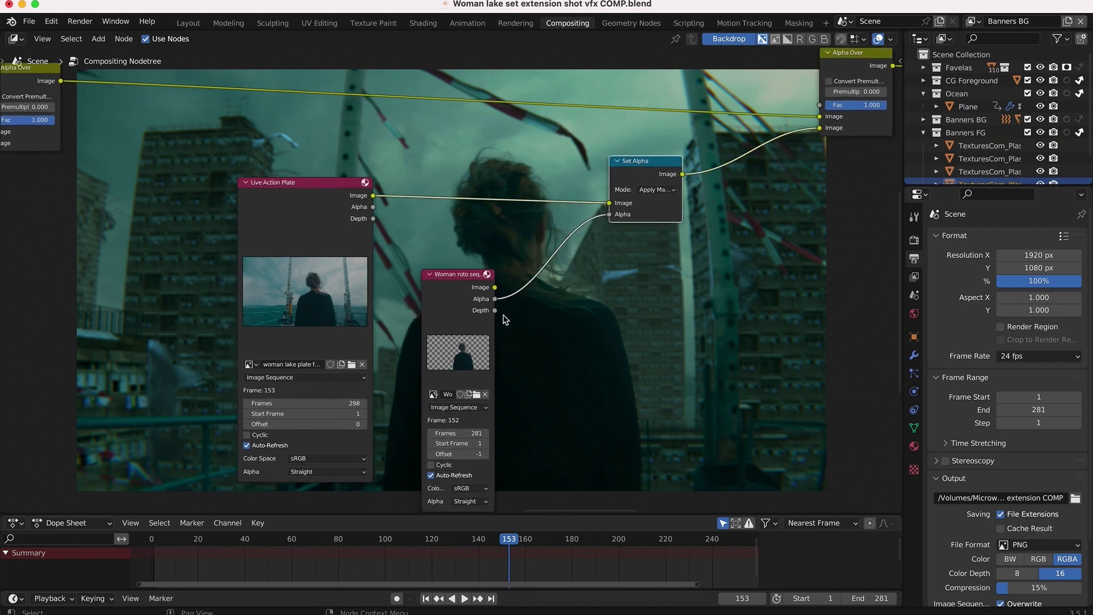
Insert a Dilate/Erode node on the link between the woman roto sequence's Alpha output and the Set Alpha node's Alpha input
{"action": "left_click", "coordinate": [525, 254]}
{"action": "key", "text": "shift+a"}
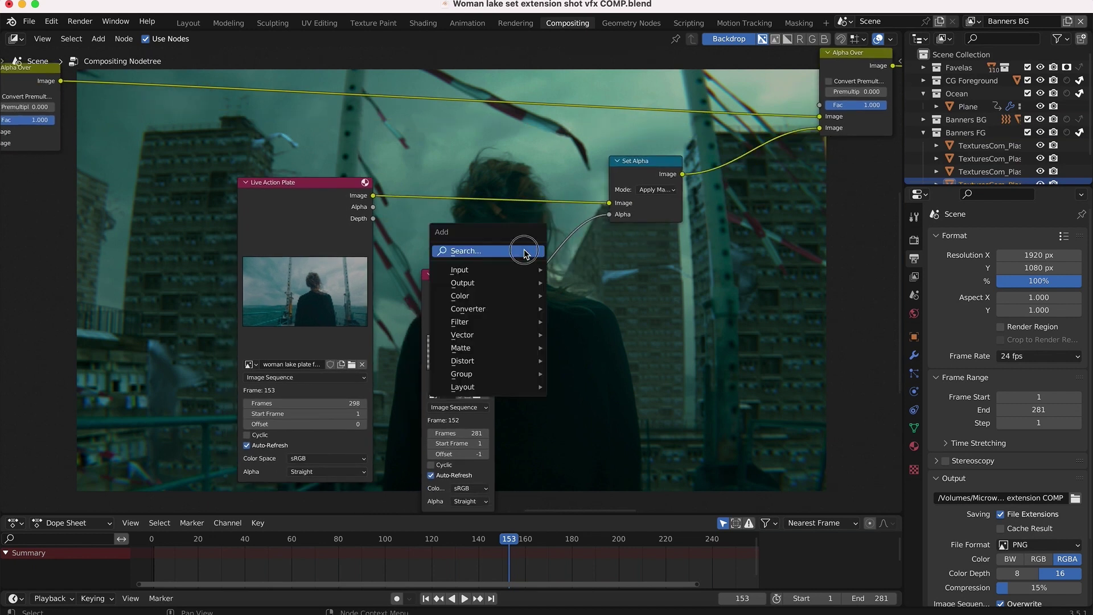
{"action": "left_click", "coordinate": [524, 252]}
{"action": "type", "text": "dila"}
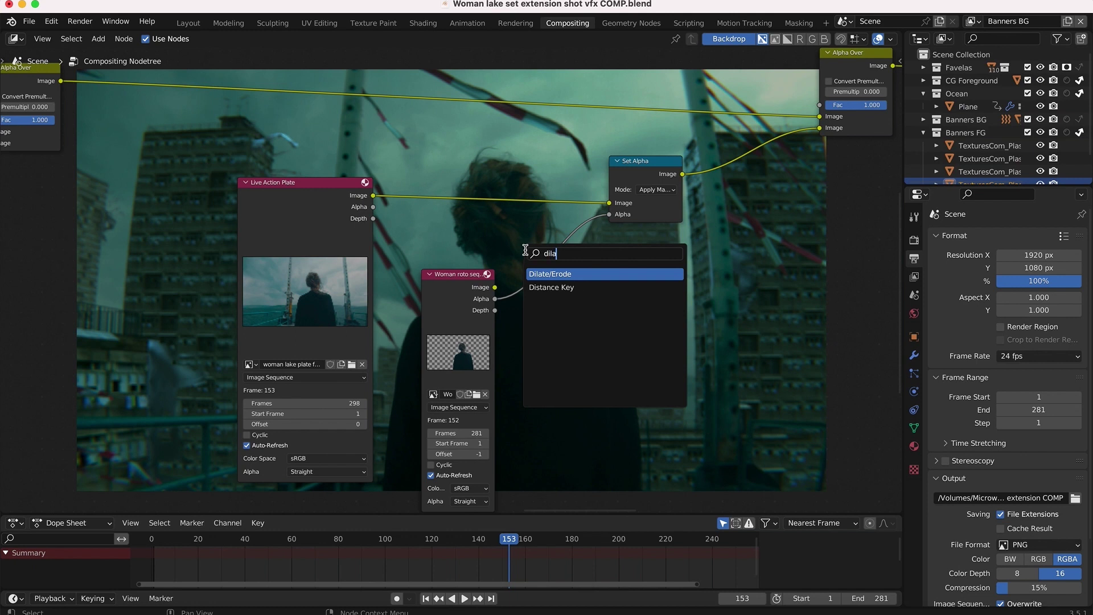
{"action": "left_click", "coordinate": [582, 274]}
{"action": "left_click", "coordinate": [592, 271]}
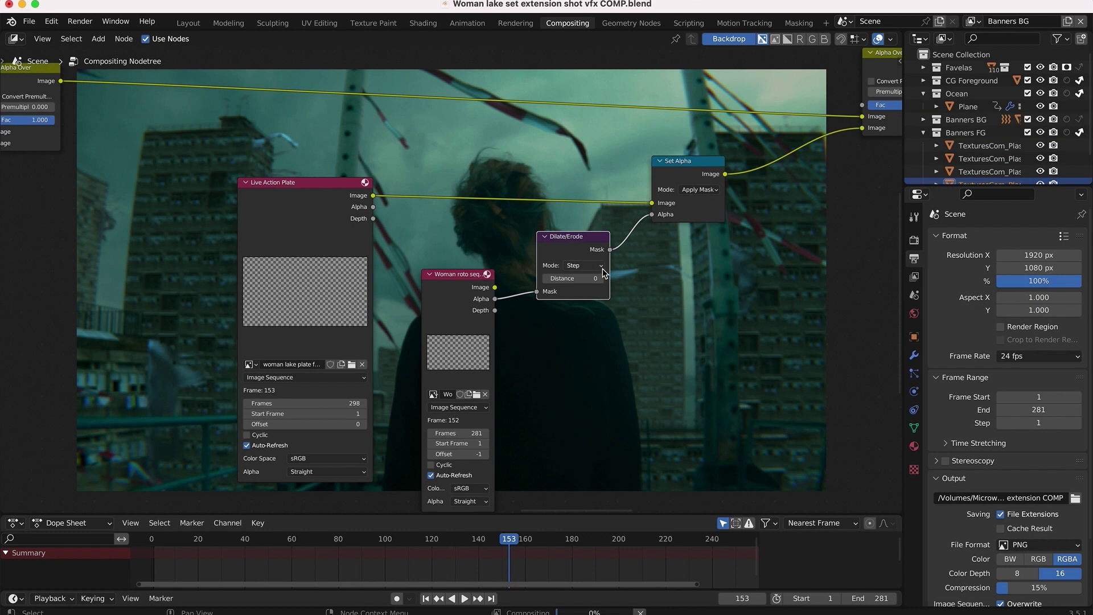
Set the Dilate/Erode node to Feather mode with a distance of -5 and check the woman's edges in the backdrop
{"action": "left_click", "coordinate": [599, 267]}
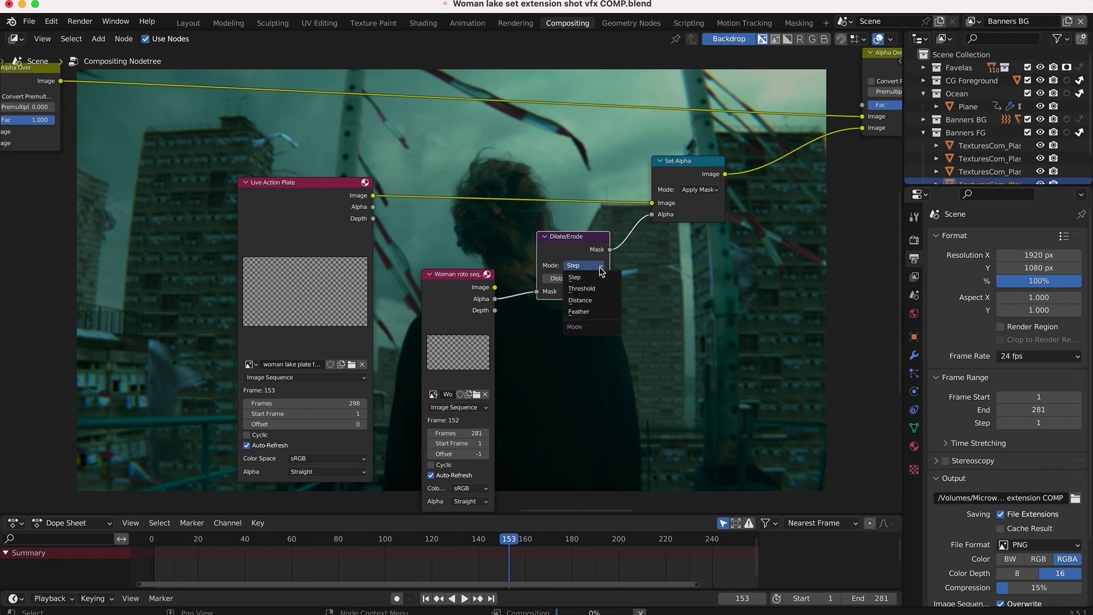
{"action": "left_click", "coordinate": [579, 312]}
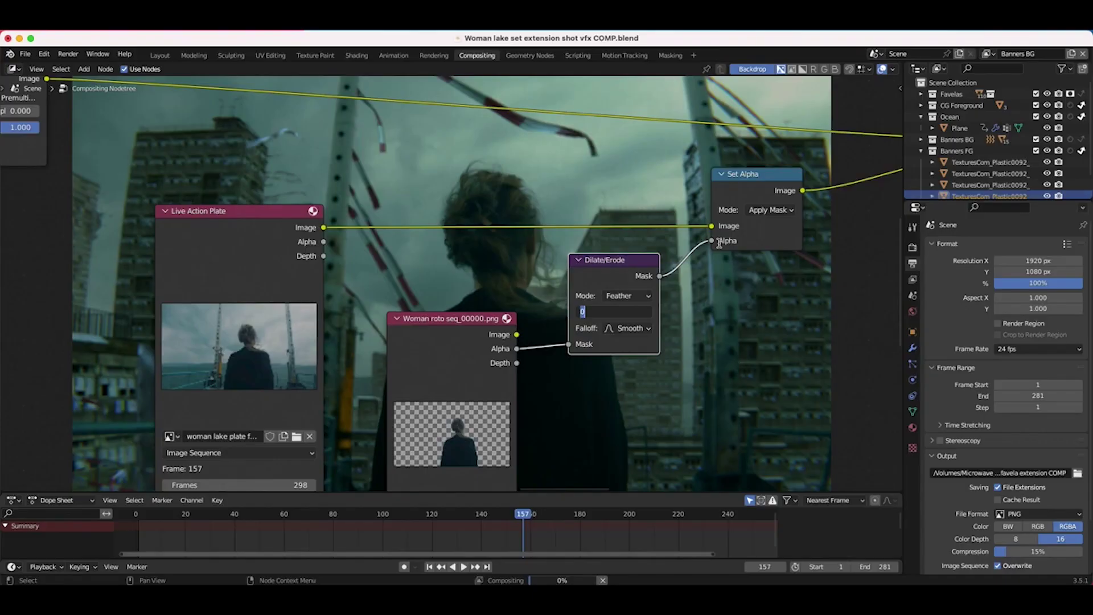
{"action": "key", "text": "BackSpace"}
{"action": "type", "text": "-5"}
{"action": "key", "text": "Return"}
{"action": "scroll", "coordinate": [570, 228], "scroll_direction": "up", "scroll_amount": 10}
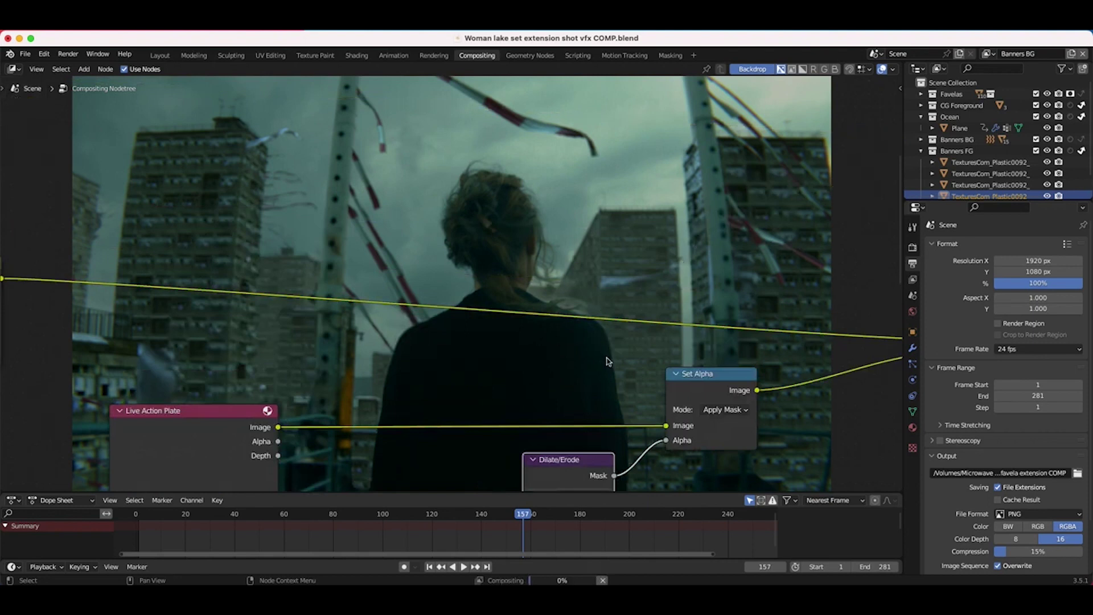
{"action": "scroll", "coordinate": [607, 362], "scroll_direction": "down", "scroll_amount": 5}
{"action": "scroll", "coordinate": [597, 294], "scroll_direction": "left", "scroll_amount": 2}
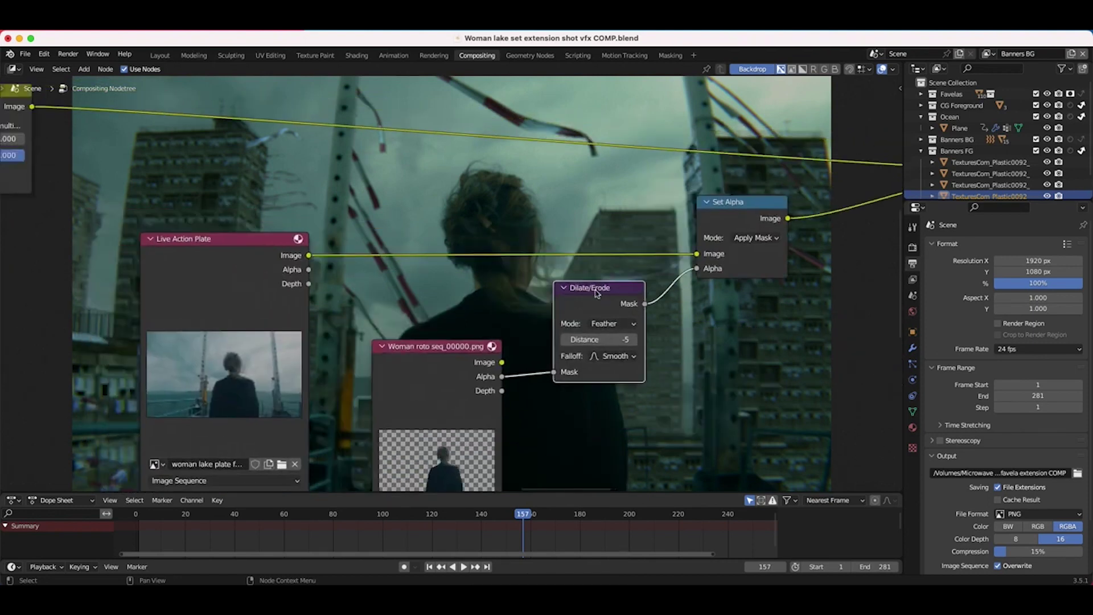
Try a Dilate/Erode distance of -50 and inspect its effect on the woman's edges in the backdrop
{"action": "left_click", "coordinate": [602, 350]}
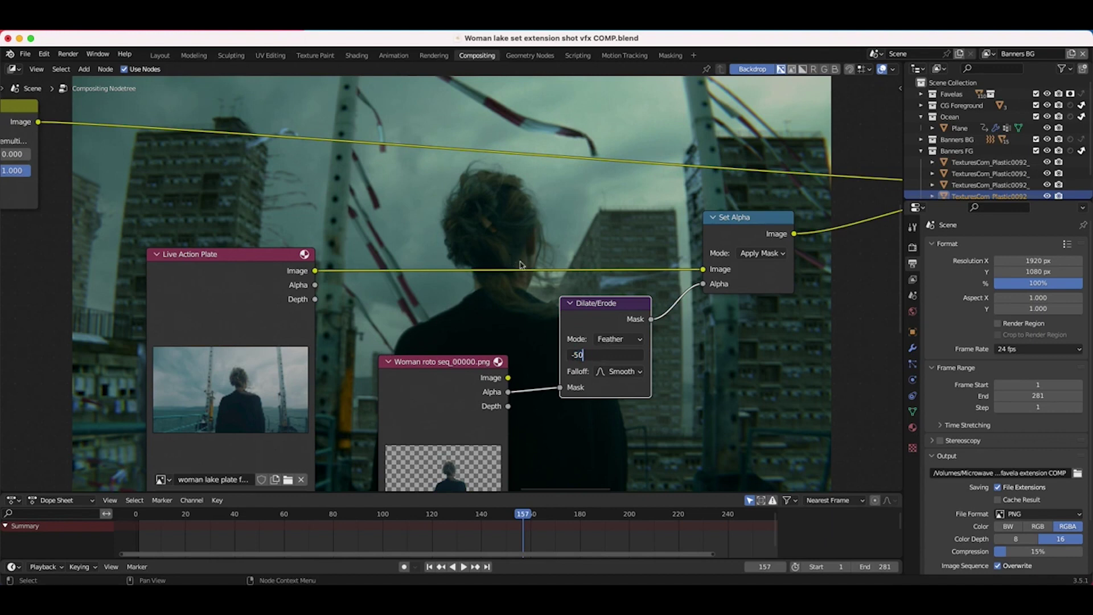
{"action": "type", "text": "-50"}
{"action": "key", "text": "Return"}
{"action": "scroll", "coordinate": [555, 228], "scroll_direction": "up", "scroll_amount": 5}
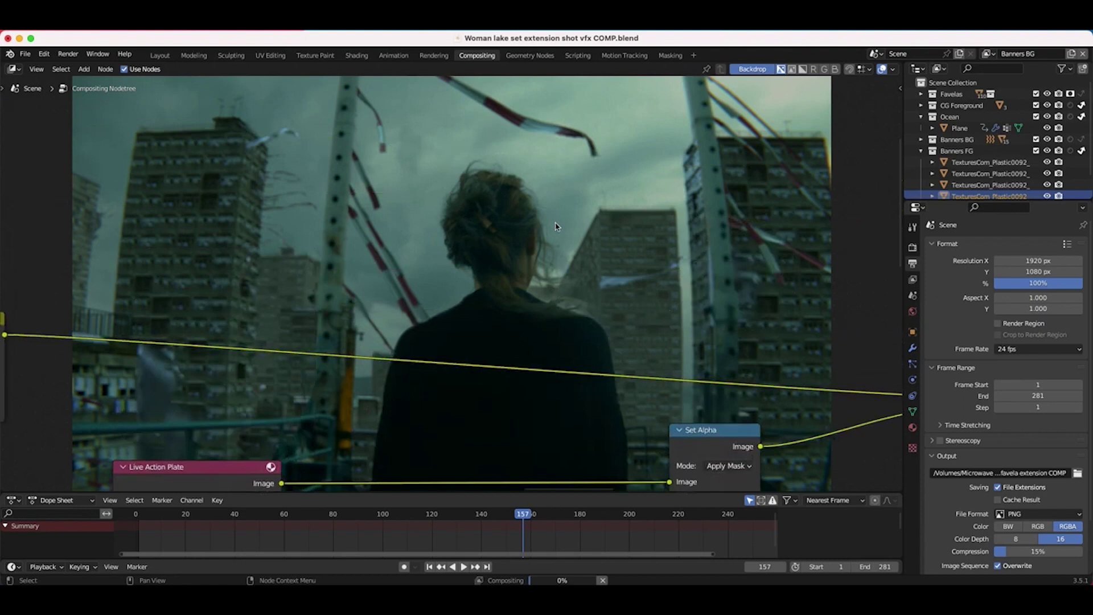
{"action": "scroll", "coordinate": [557, 227], "scroll_direction": "up", "scroll_amount": 2}
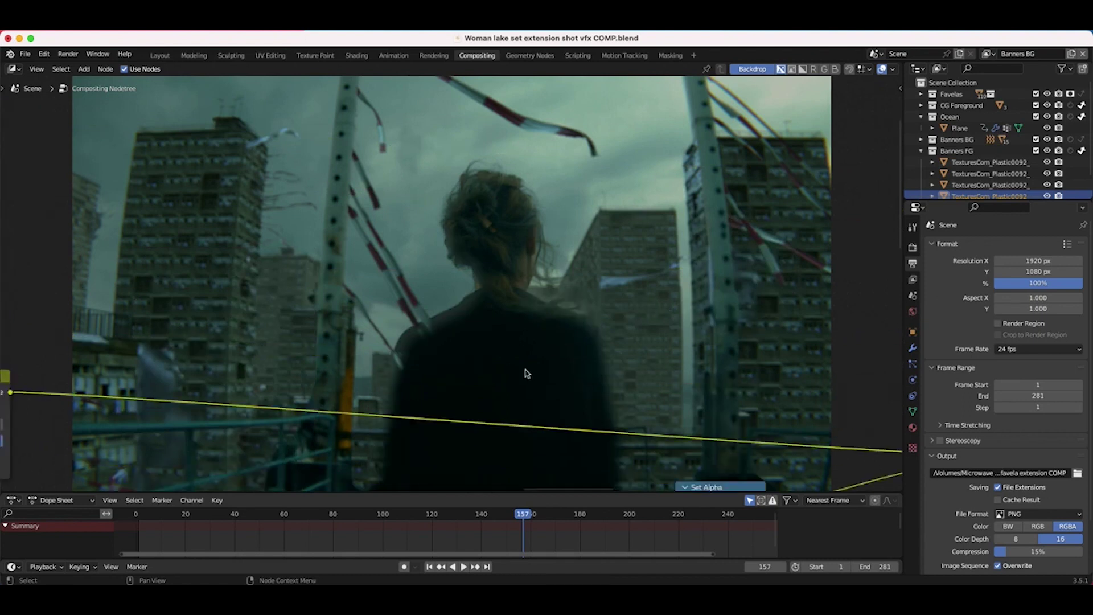
Set the Dilate/Erode node's distance to 0 and check the woman's edges in the backdrop
{"action": "scroll", "coordinate": [527, 373], "scroll_direction": "down", "scroll_amount": 8}
{"action": "left_click", "coordinate": [601, 301]}
{"action": "type", "text": "0"}
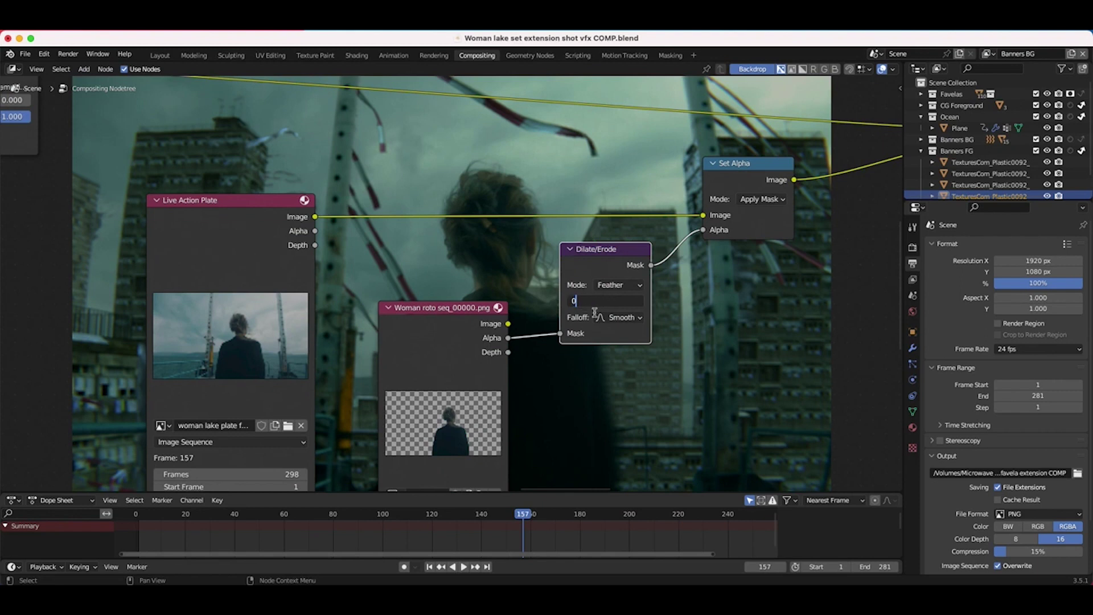
{"action": "key", "text": "Return"}
{"action": "scroll", "coordinate": [626, 301], "scroll_direction": "up", "scroll_amount": 8}
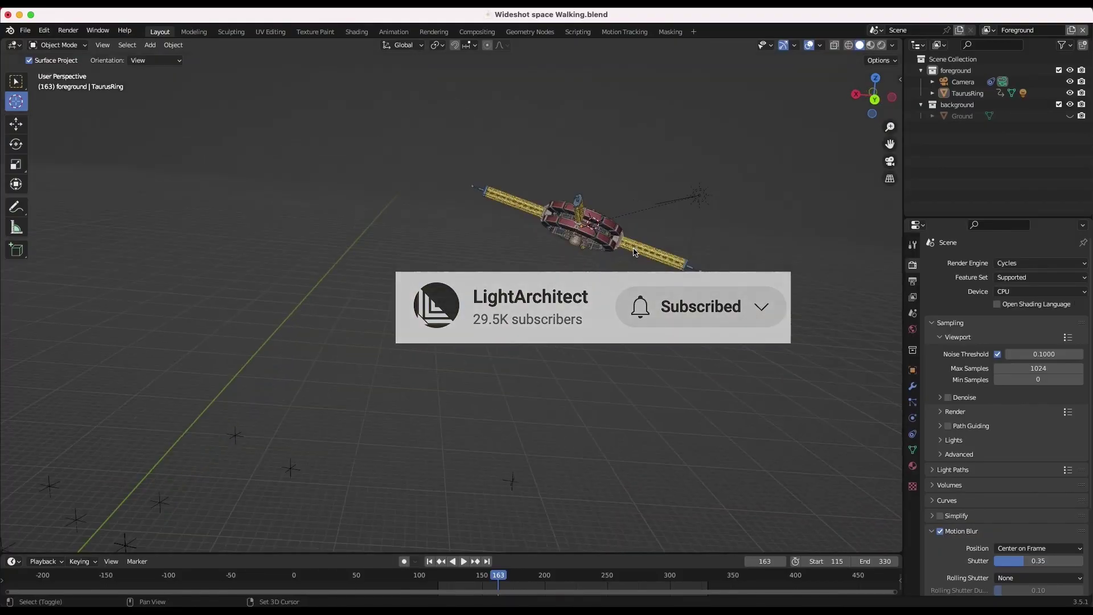
Show the viewport in rendered shading with a close view of the TaurusRing space station
{"action": "key", "text": "z"}
{"action": "left_click", "coordinate": [638, 189]}
{"action": "scroll", "coordinate": [630, 235], "scroll_direction": "up", "scroll_amount": 5}
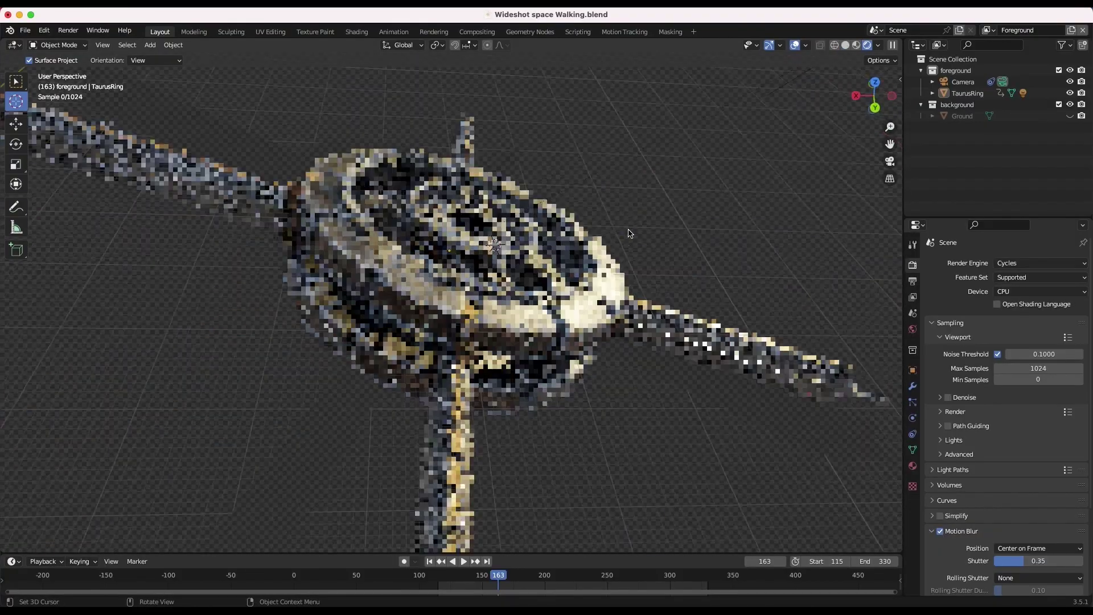